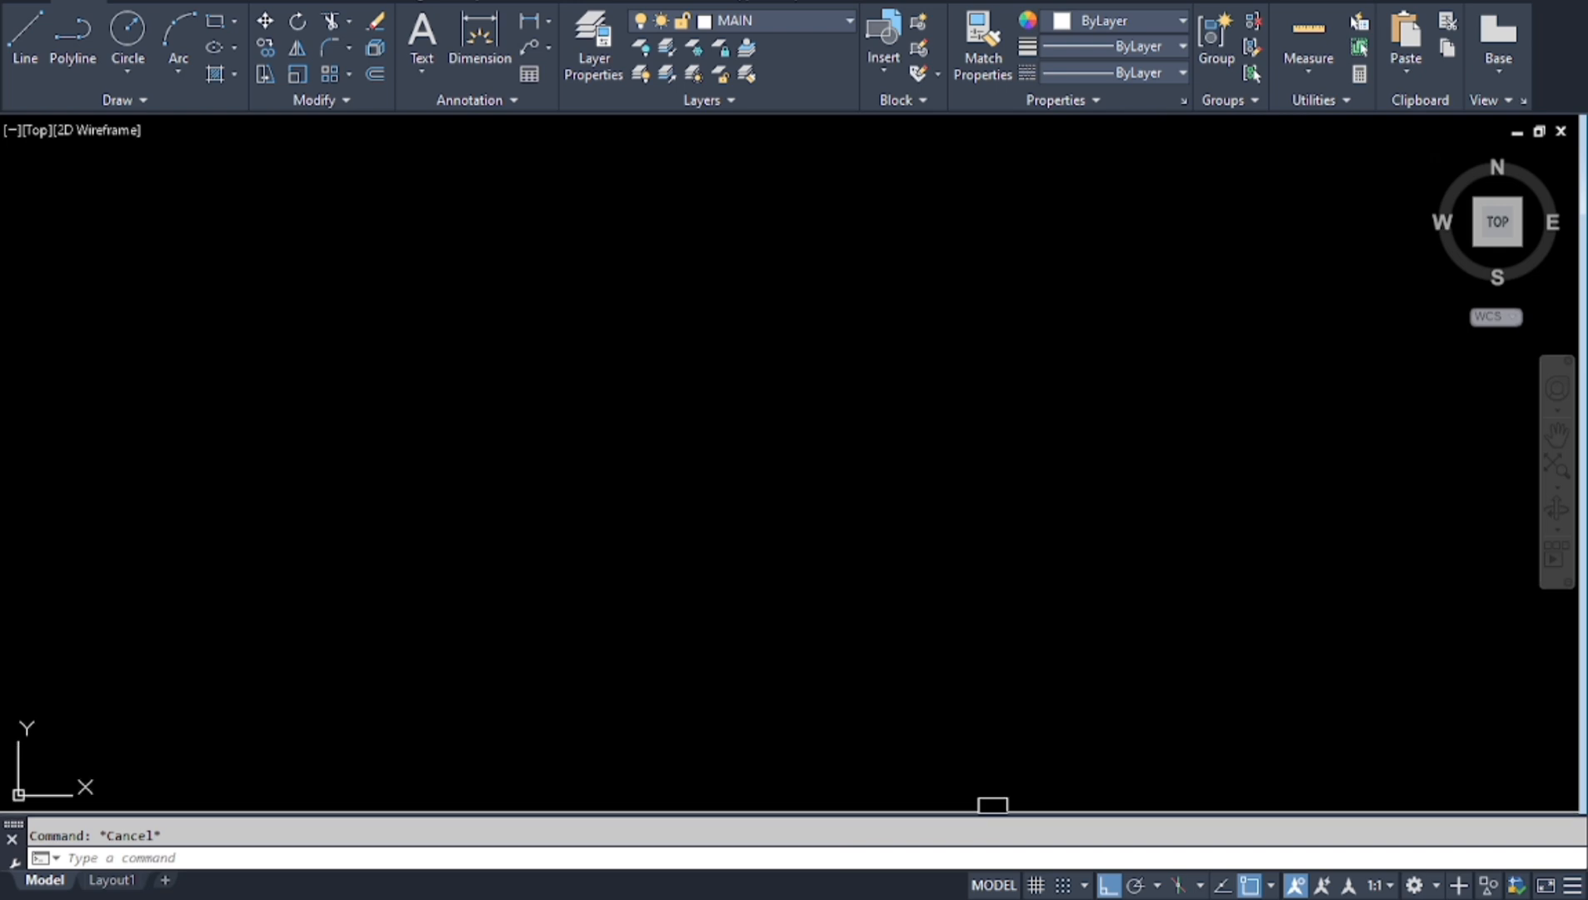
Draw a rectangle 150 mm wide and 10 mm high for the section's bottom flange.
type("rec")
key("Return")
left_click(706, 680)
type("@150,10")
key("Return")
scroll(673, 693, "up", 4)
key("Escape")
Draw an upright rectangle 8 mm wide and 600 mm high for the section's web.
type("rec")
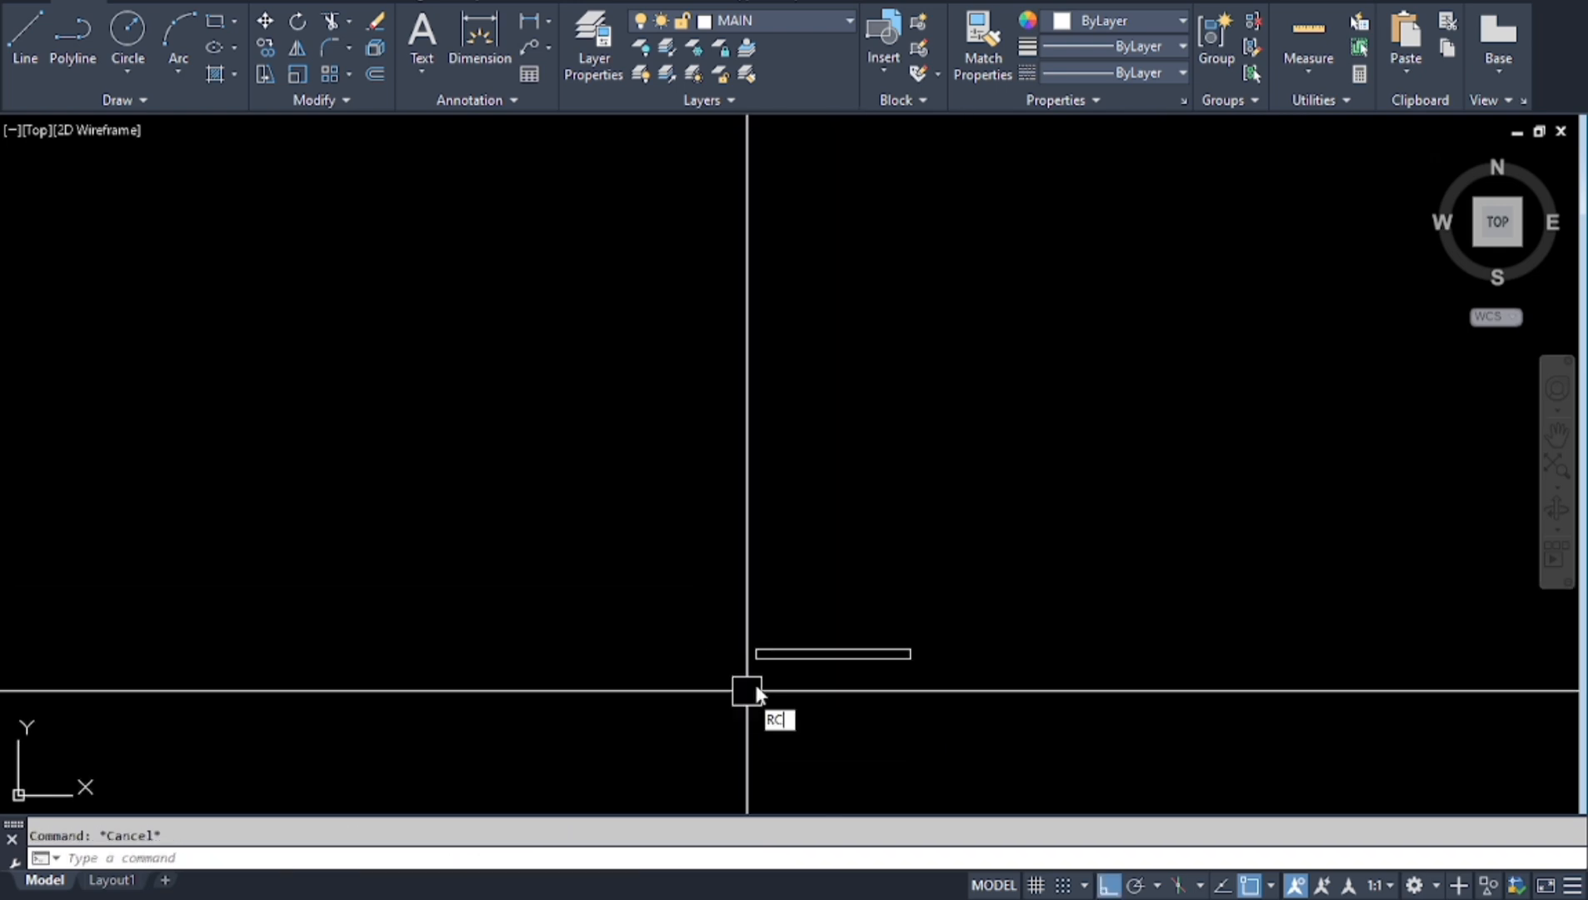
key("Return")
left_click(809, 628)
type("@10,1000")
key("Return")
Move the web by the midpoint of its bottom edge onto the midpoint of the flange's top edge.
scroll(881, 584, "down", 2)
scroll(845, 612, "up", 8)
type("m")
key("Return")
left_click(797, 652)
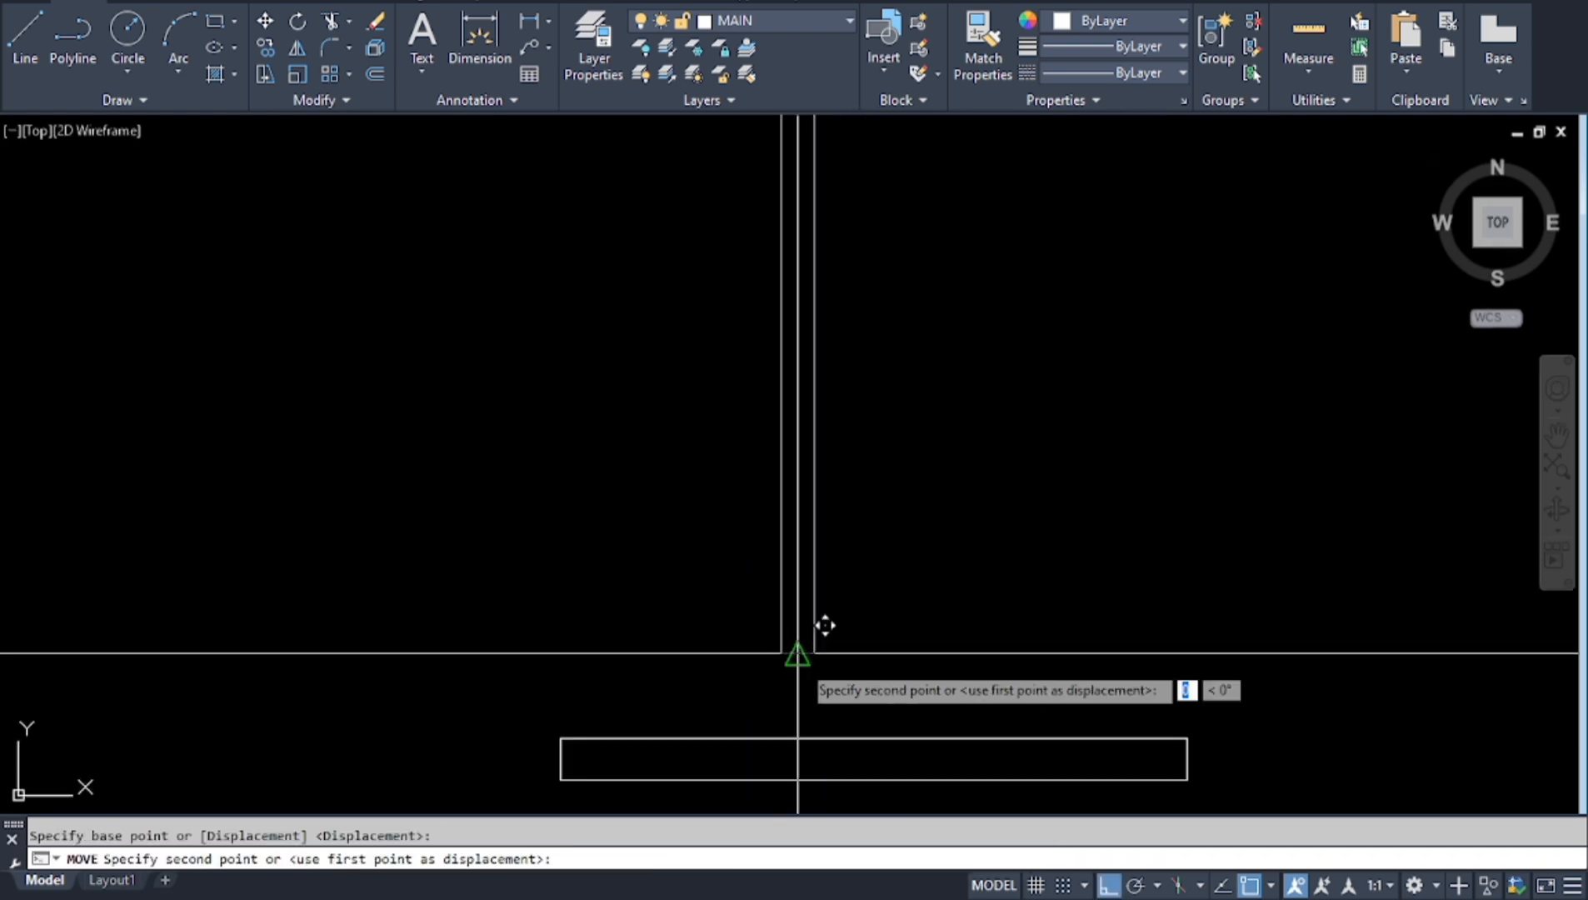
left_click(874, 738)
Mirror the bottom flange about the web's mid-height to form the top flange.
left_click(943, 741)
type("mi")
left_click(875, 526)
scroll(996, 722, "up", 2)
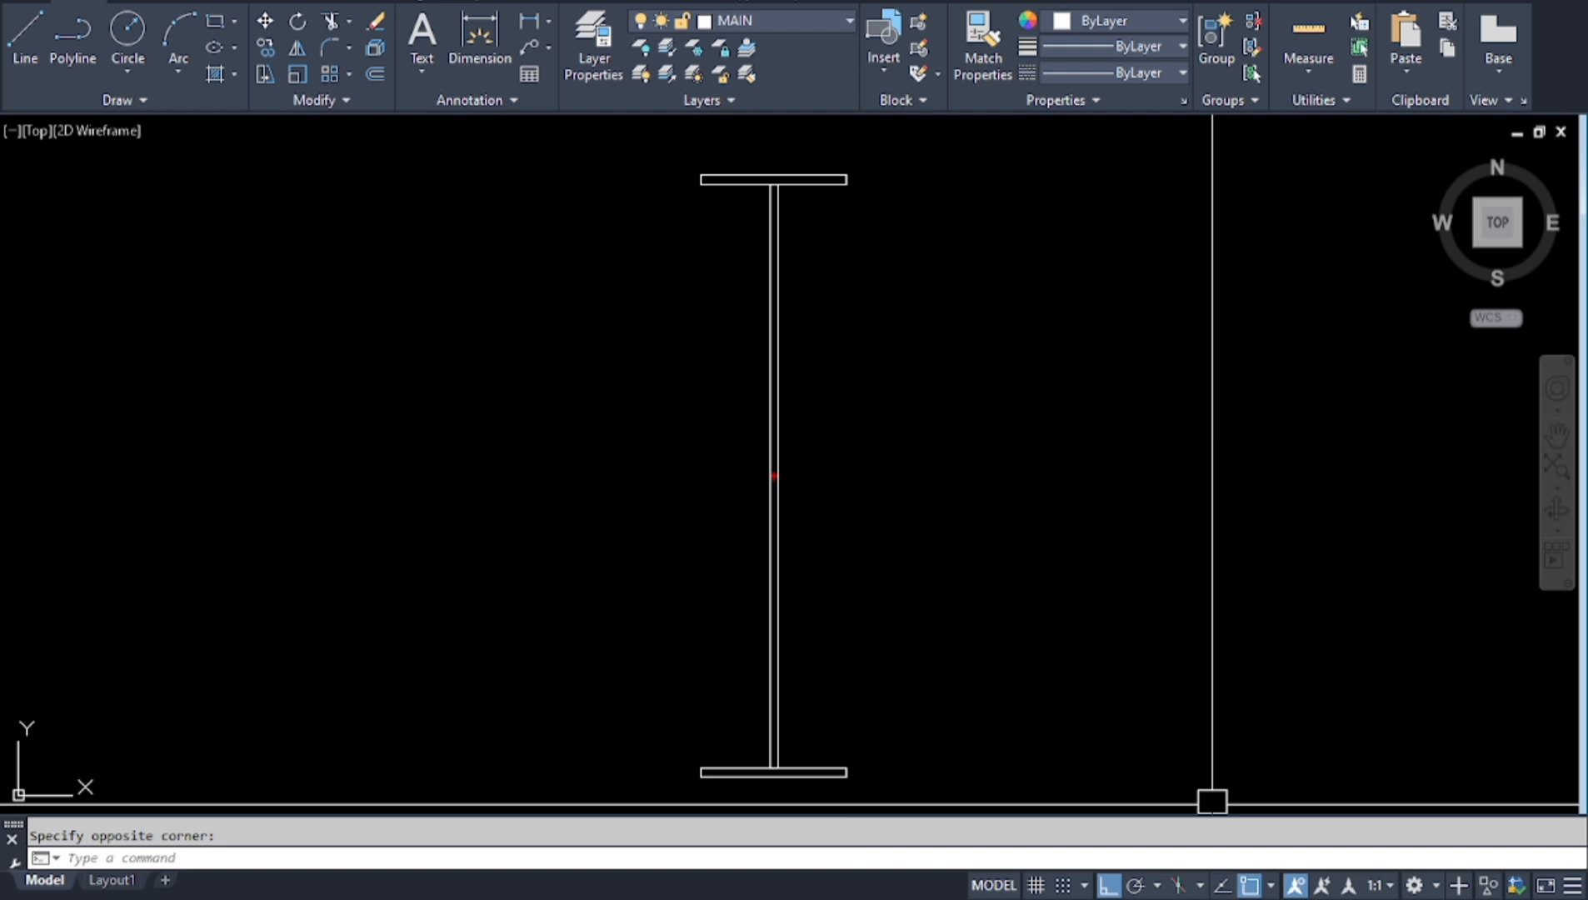
Define a block named BUILTUP SECTION from the whole I-section, including the centre mark.
left_click(1068, 787)
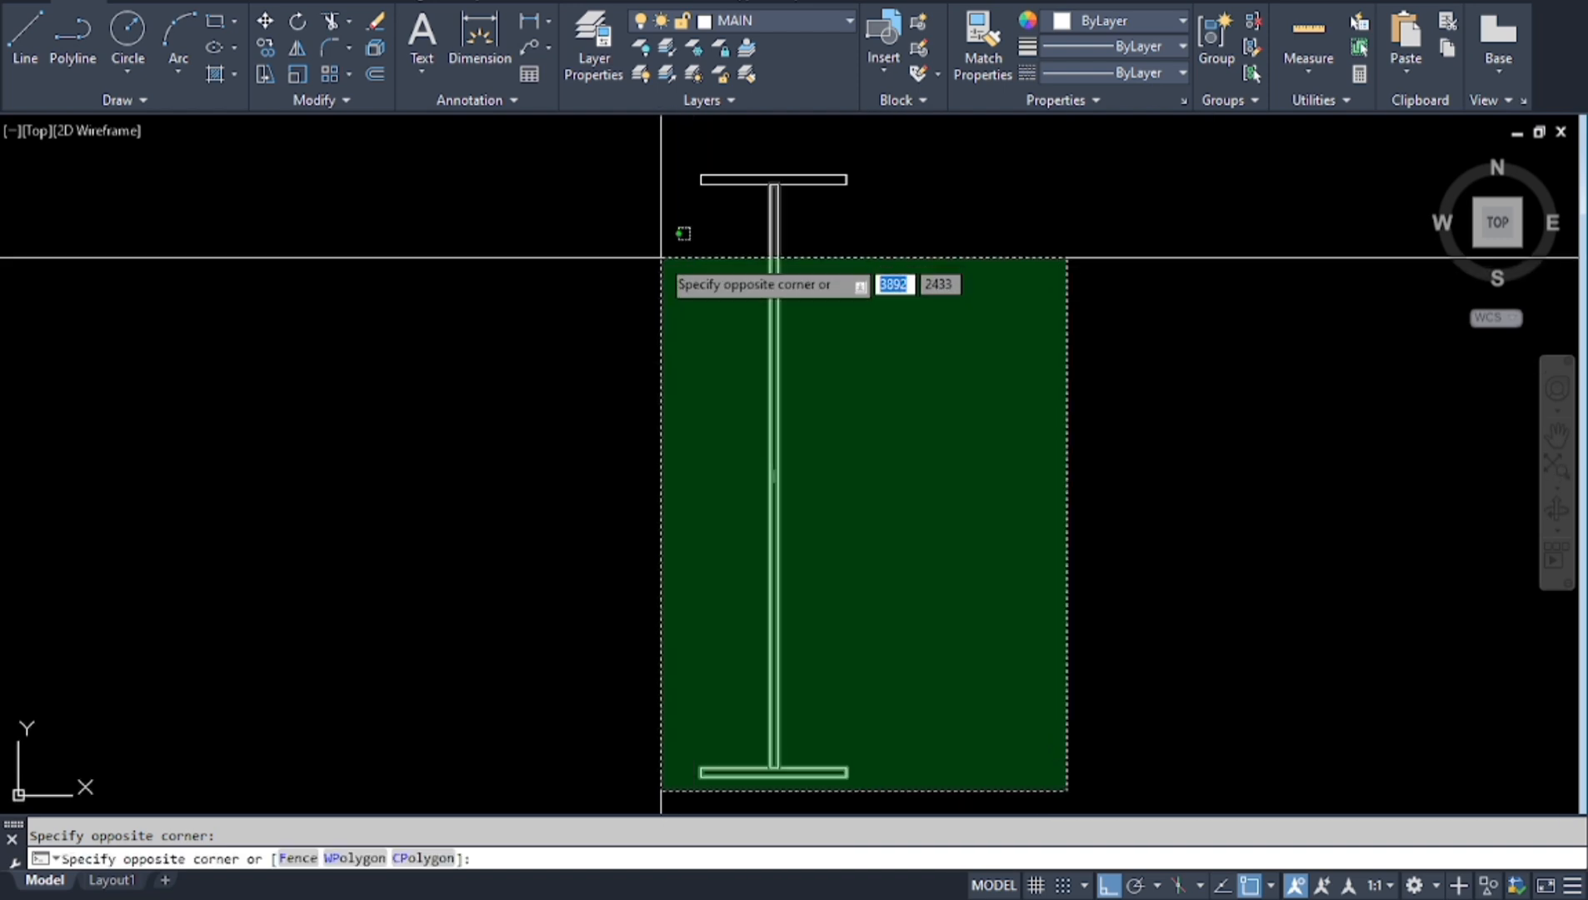
left_click(600, 125)
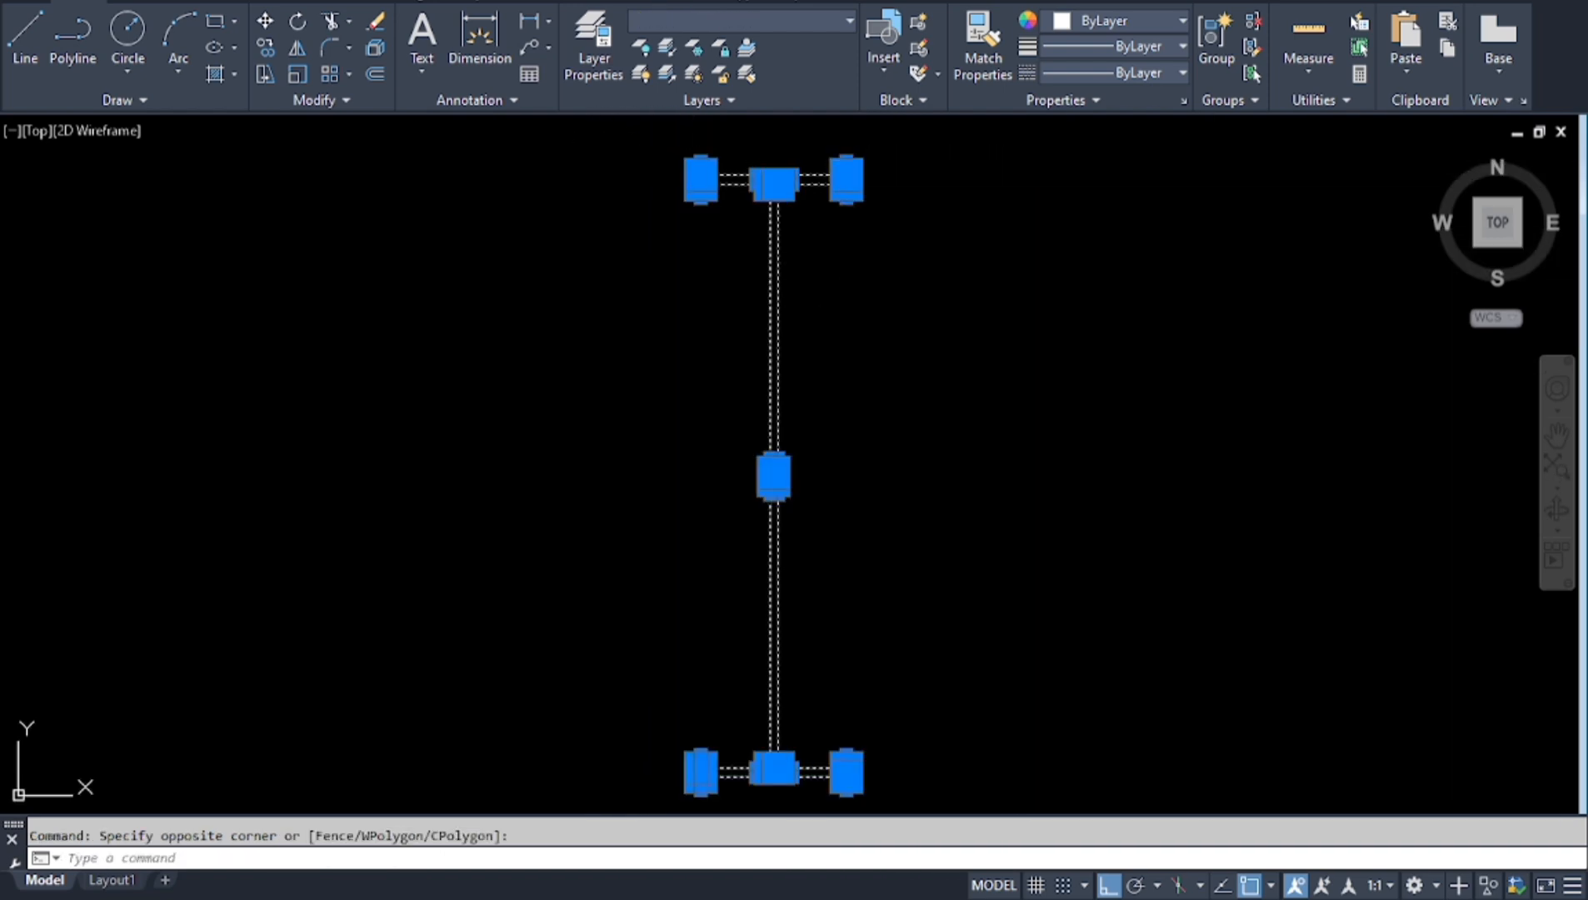
type("BLOCK")
key("Return")
type("B")
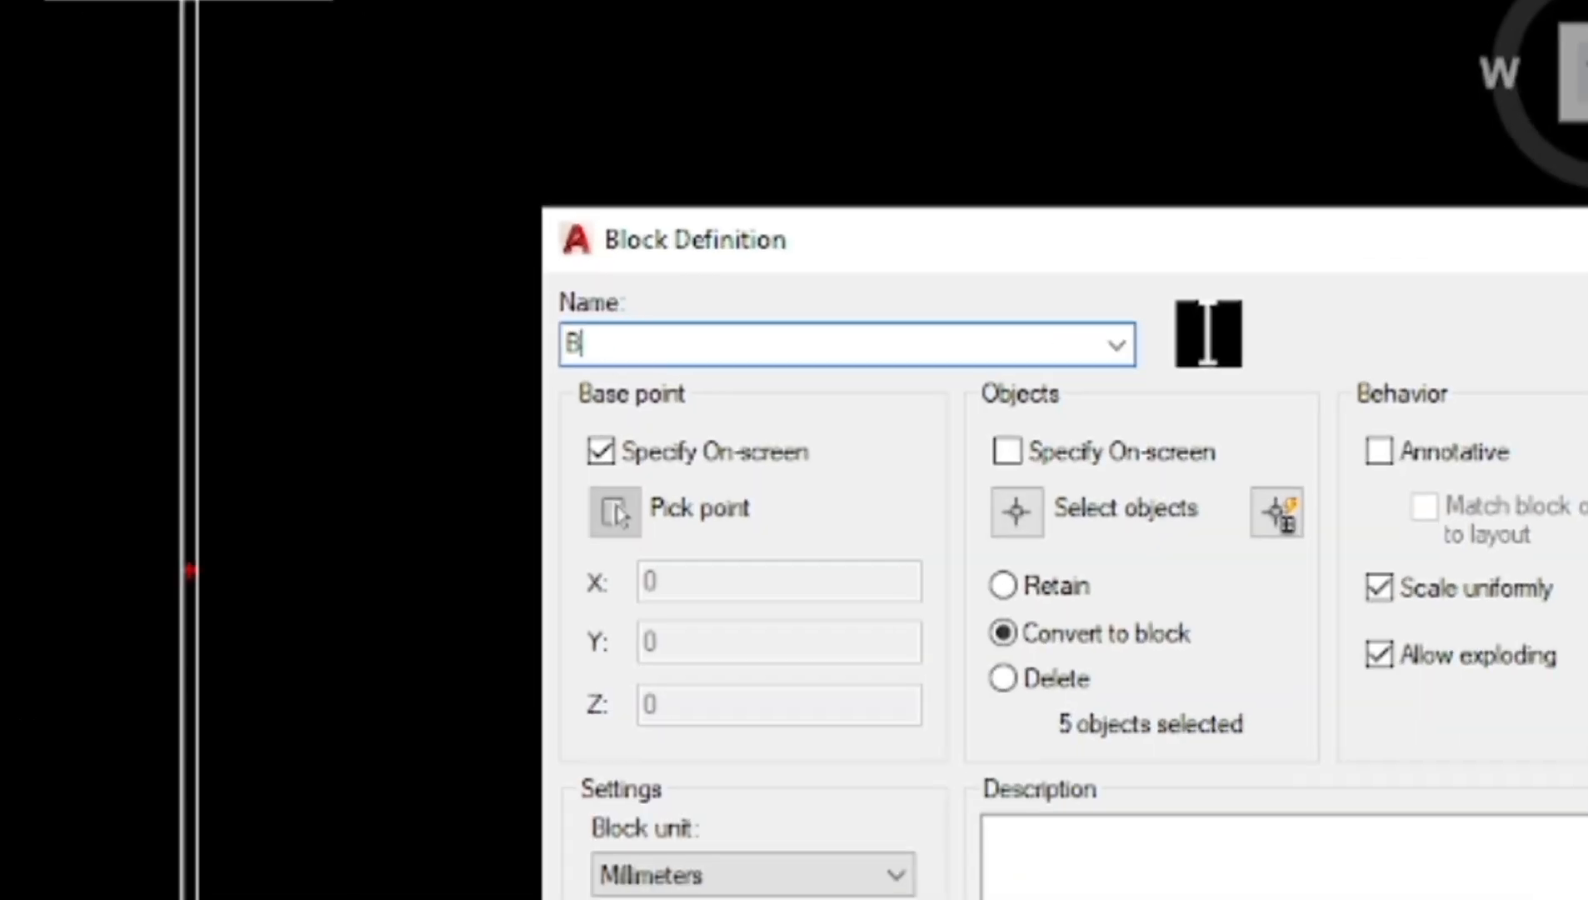
type("UILTUP SECTIO")
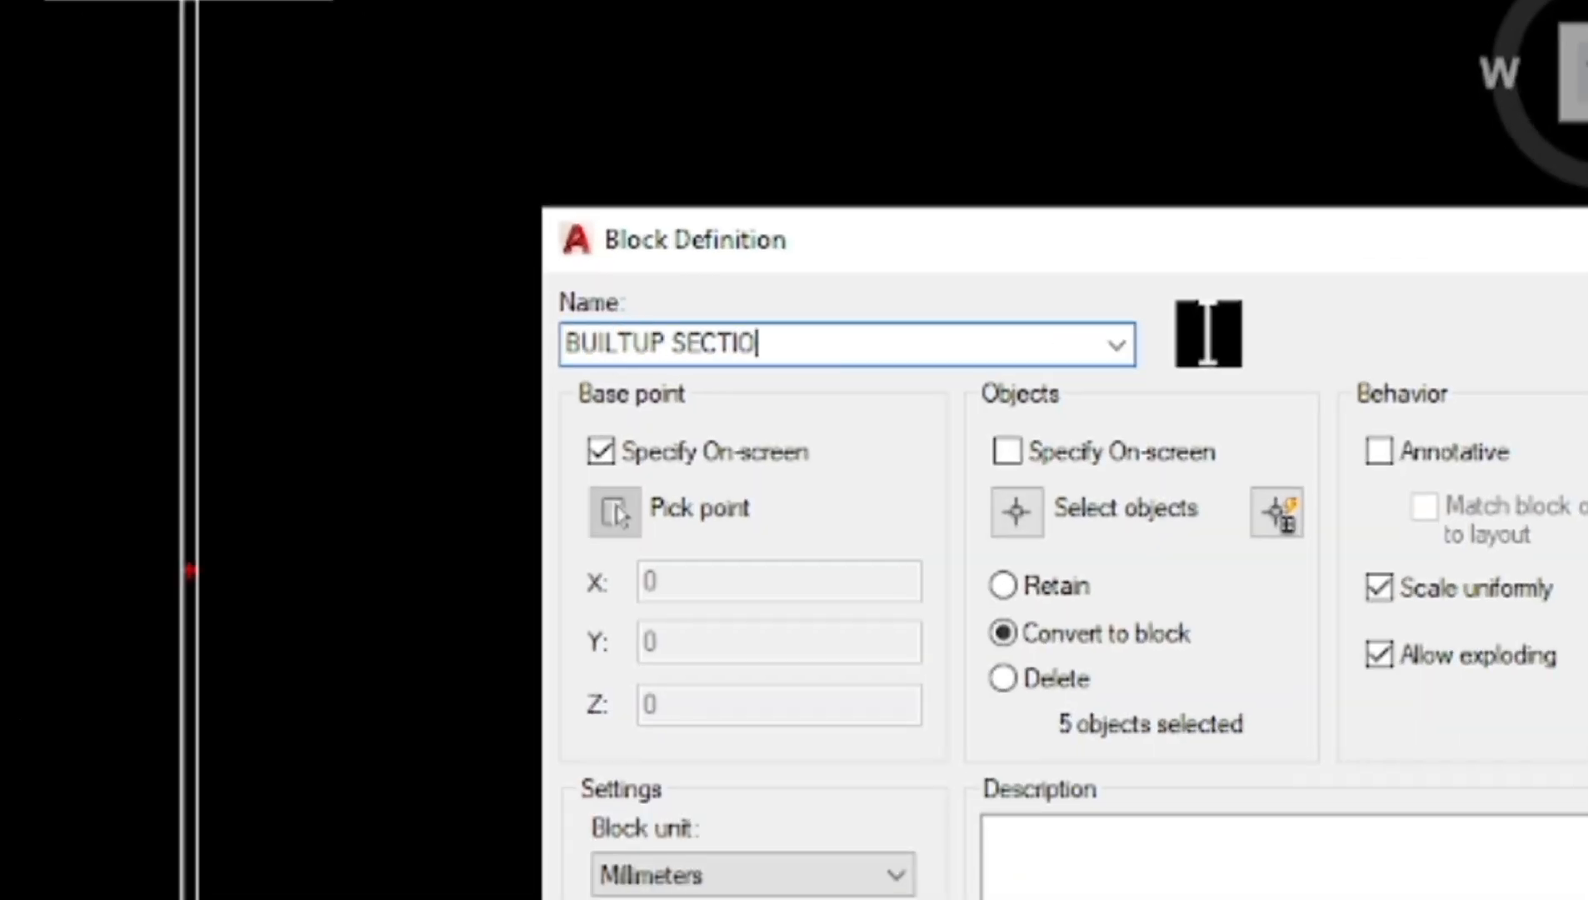
type("N")
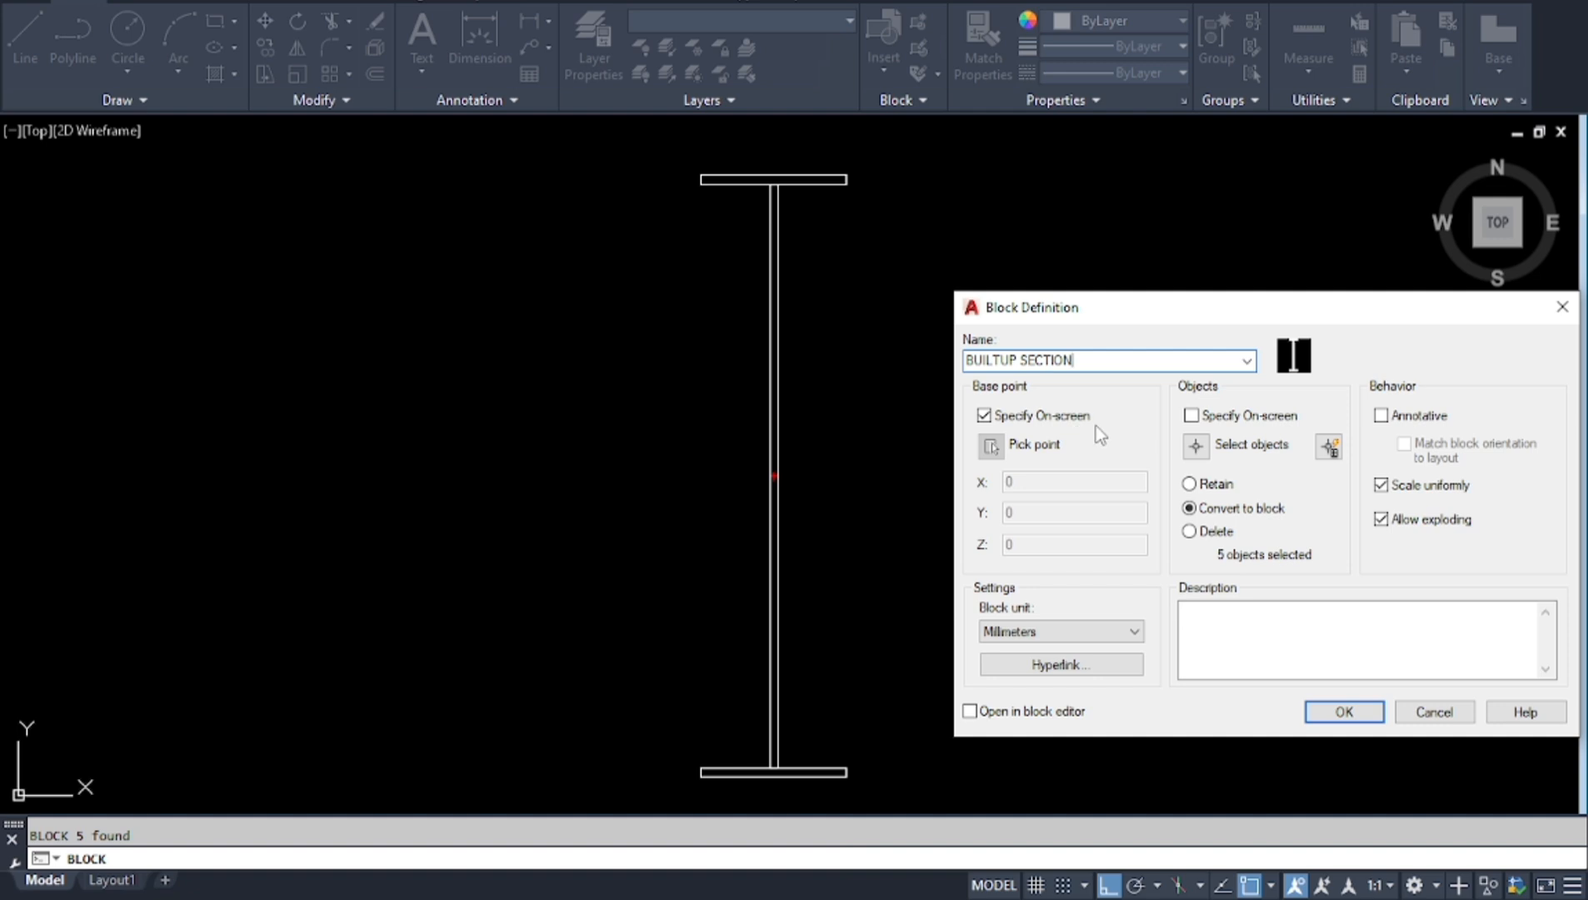
left_click(1339, 713)
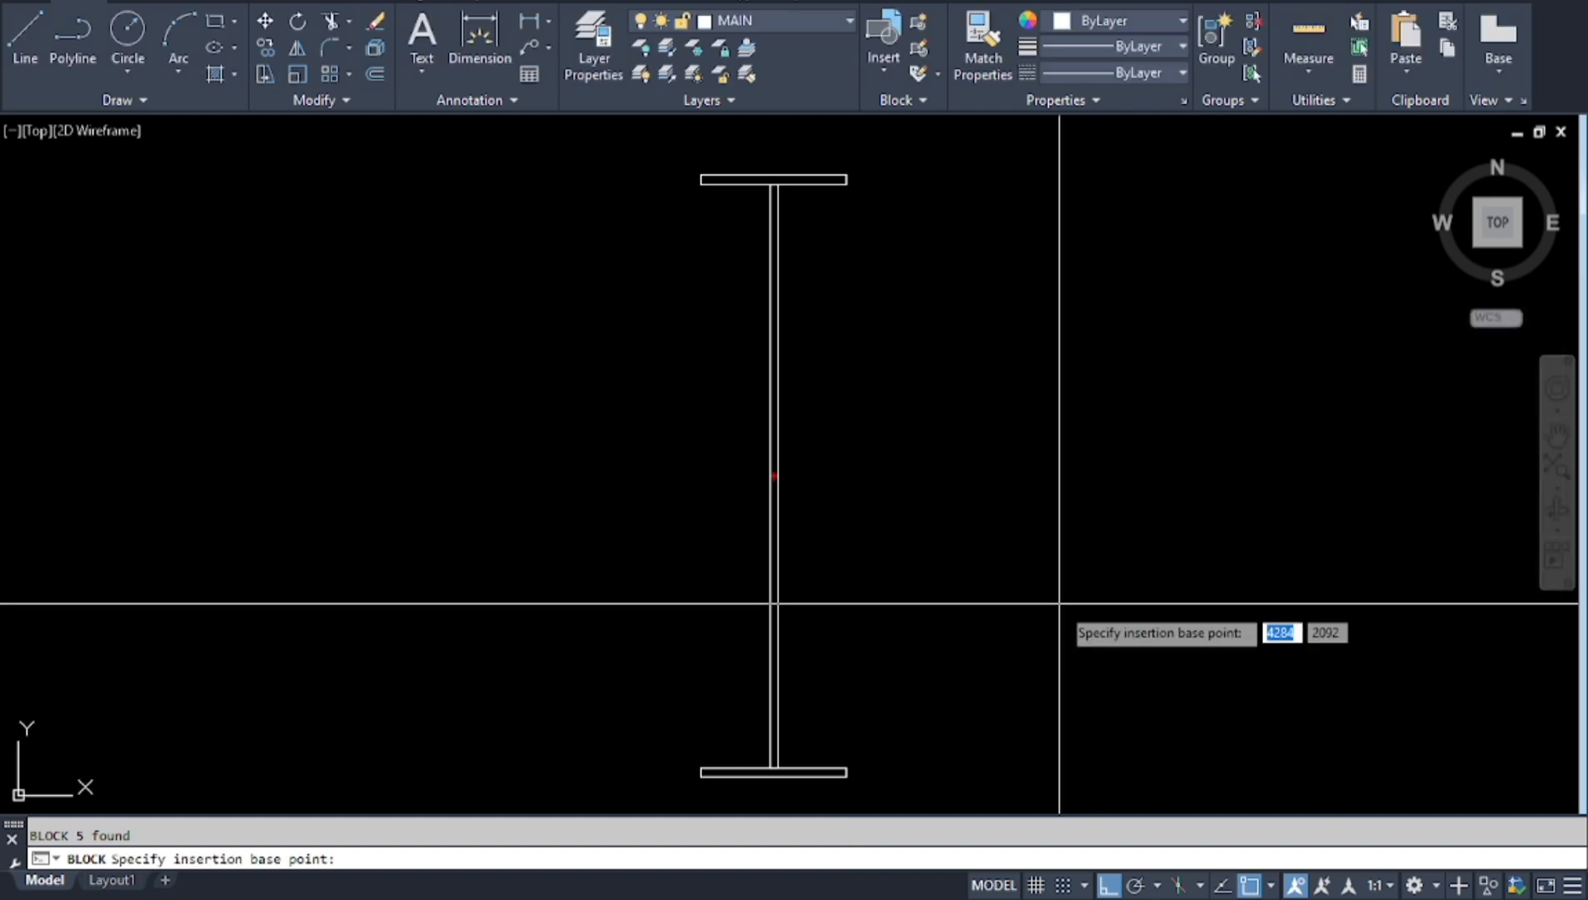
Set the block's insertion base point at the centre mark in the middle of the web.
scroll(782, 440, "up", 5)
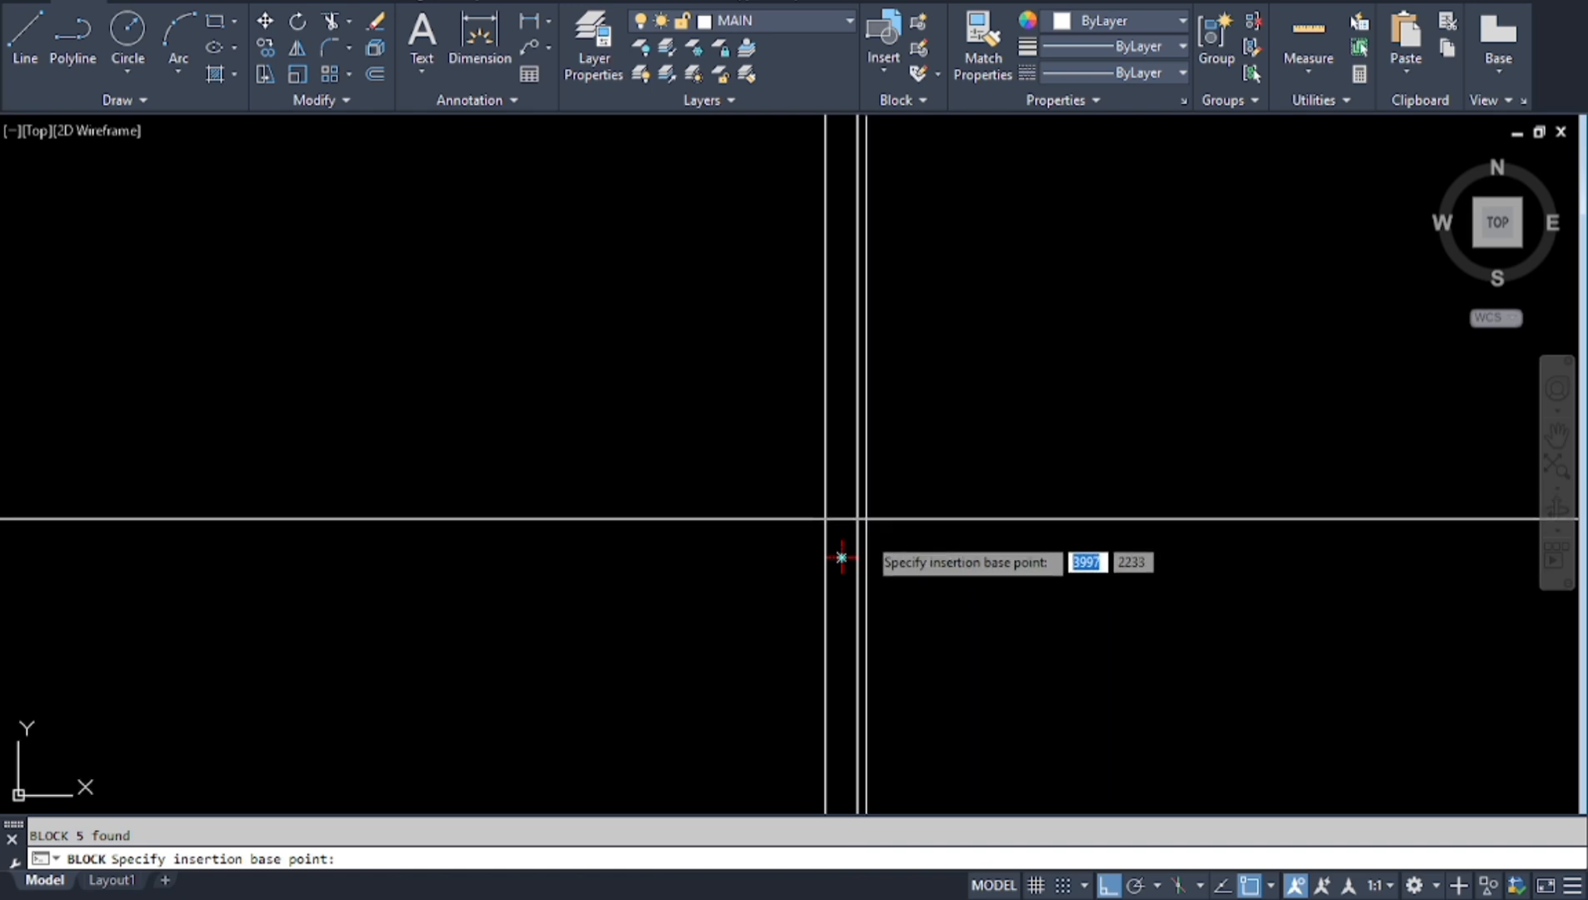
scroll(871, 563, "up", 5)
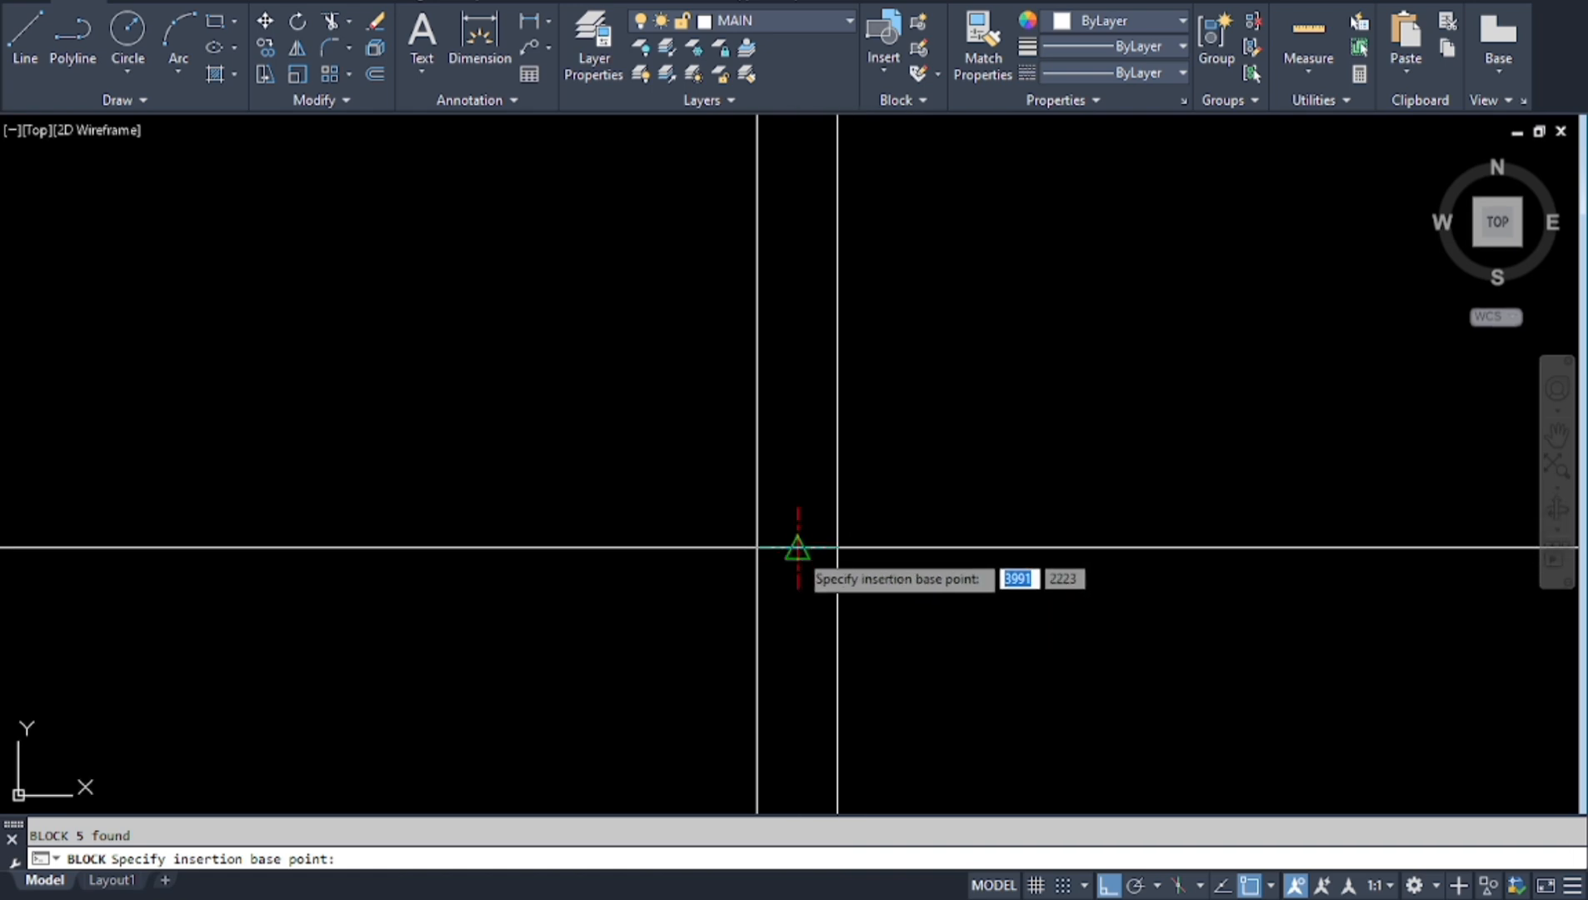
left_click(797, 547)
scroll(812, 525, "down", 3)
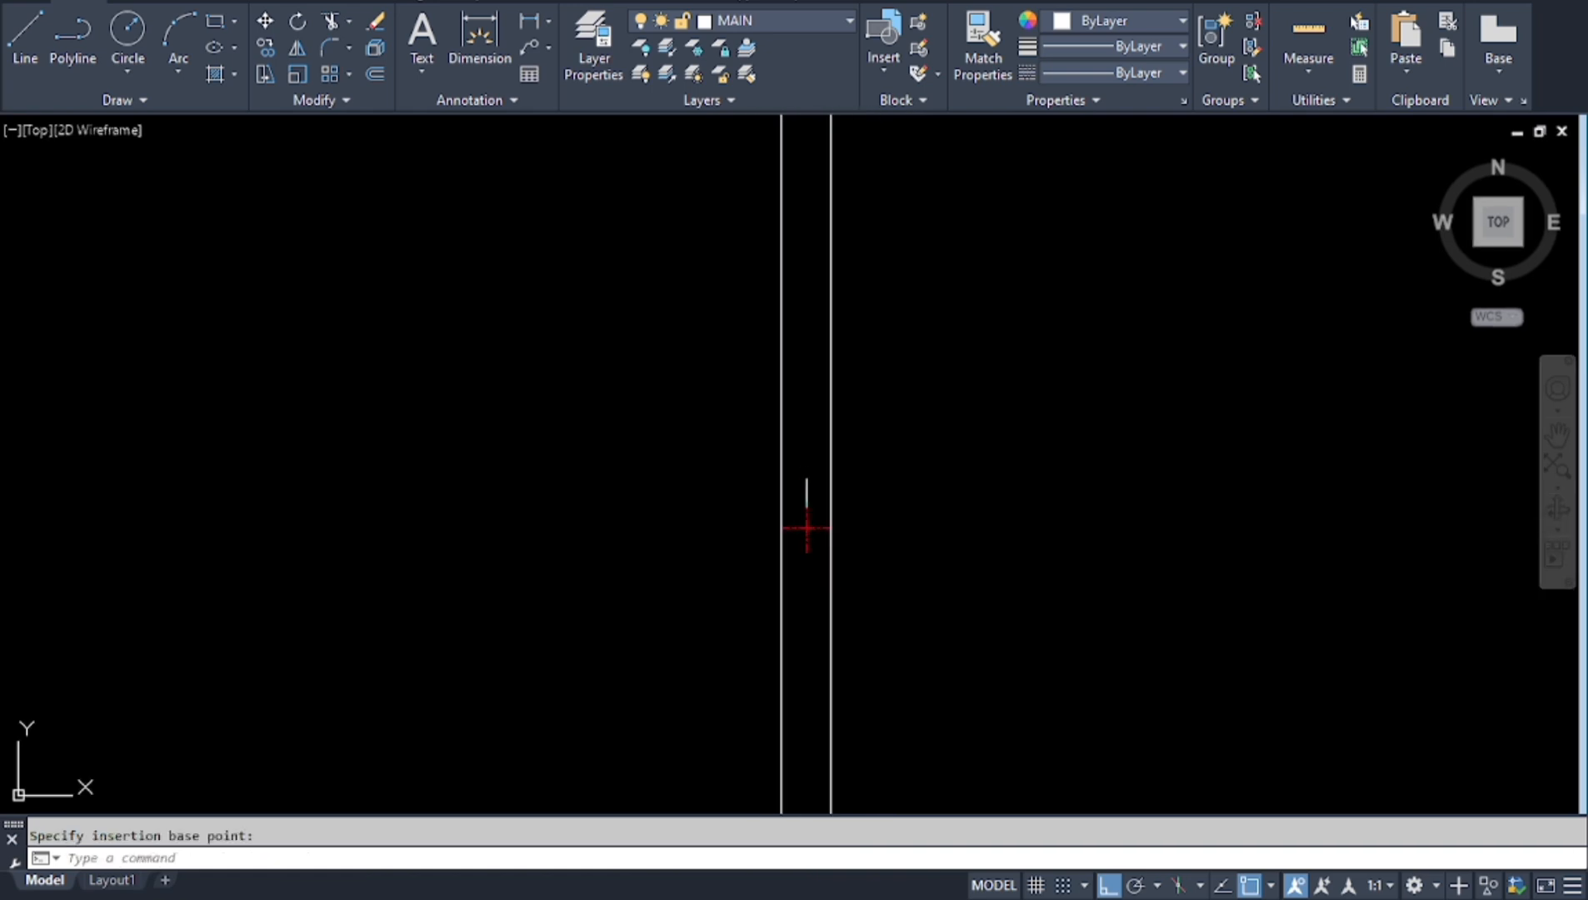
middle_click(972, 724)
middle_click(972, 724)
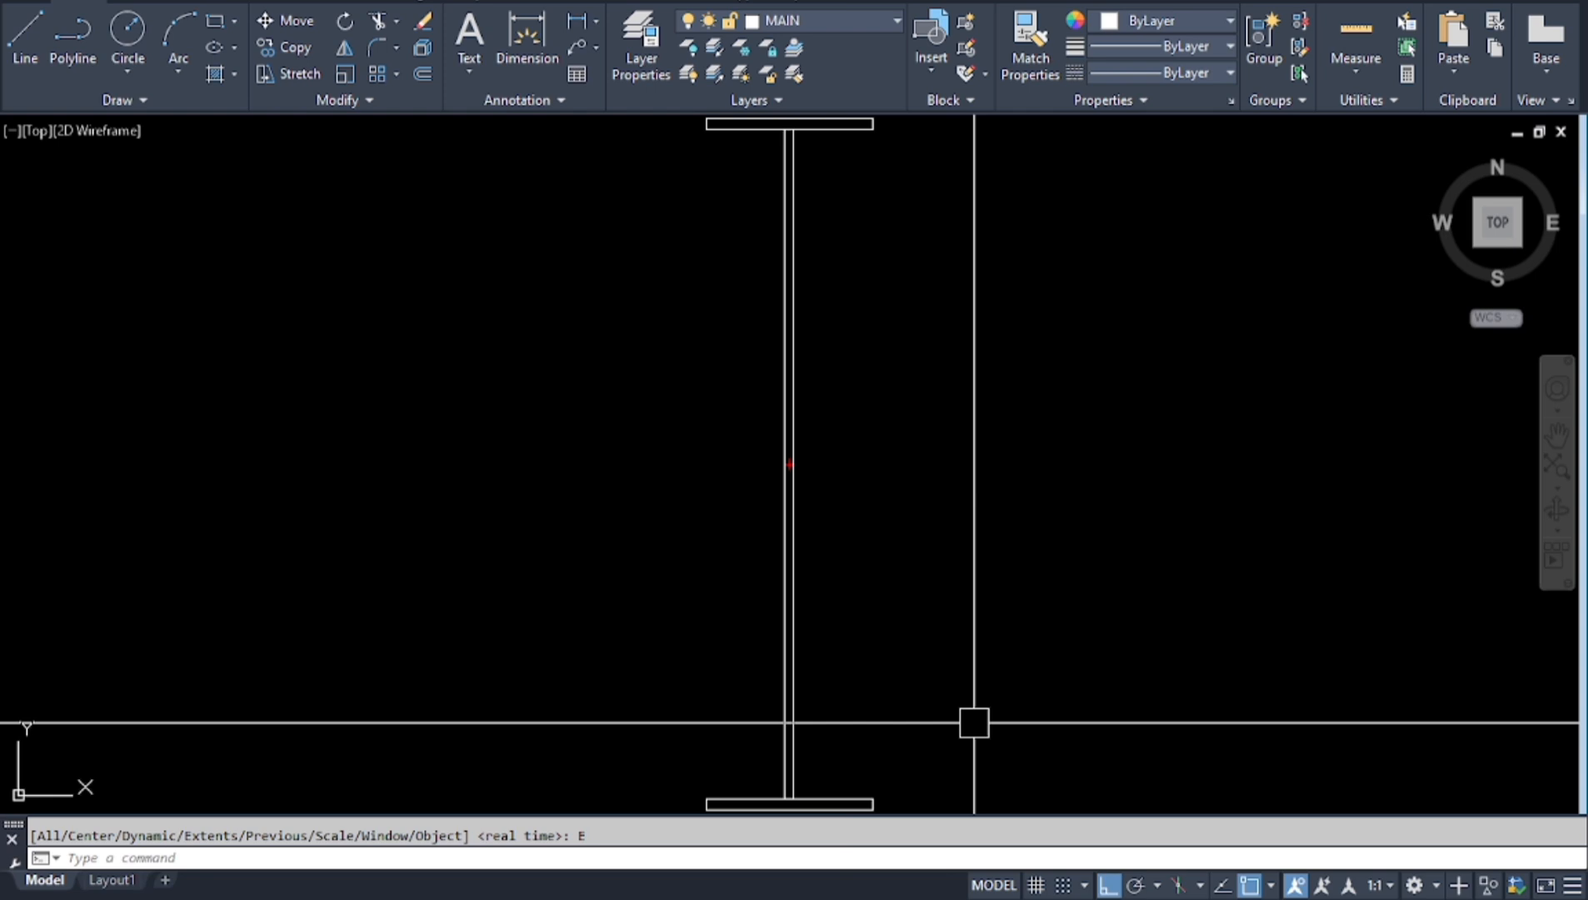
Open the BUILTUP SECTION block in the Block Editor.
left_click(800, 585)
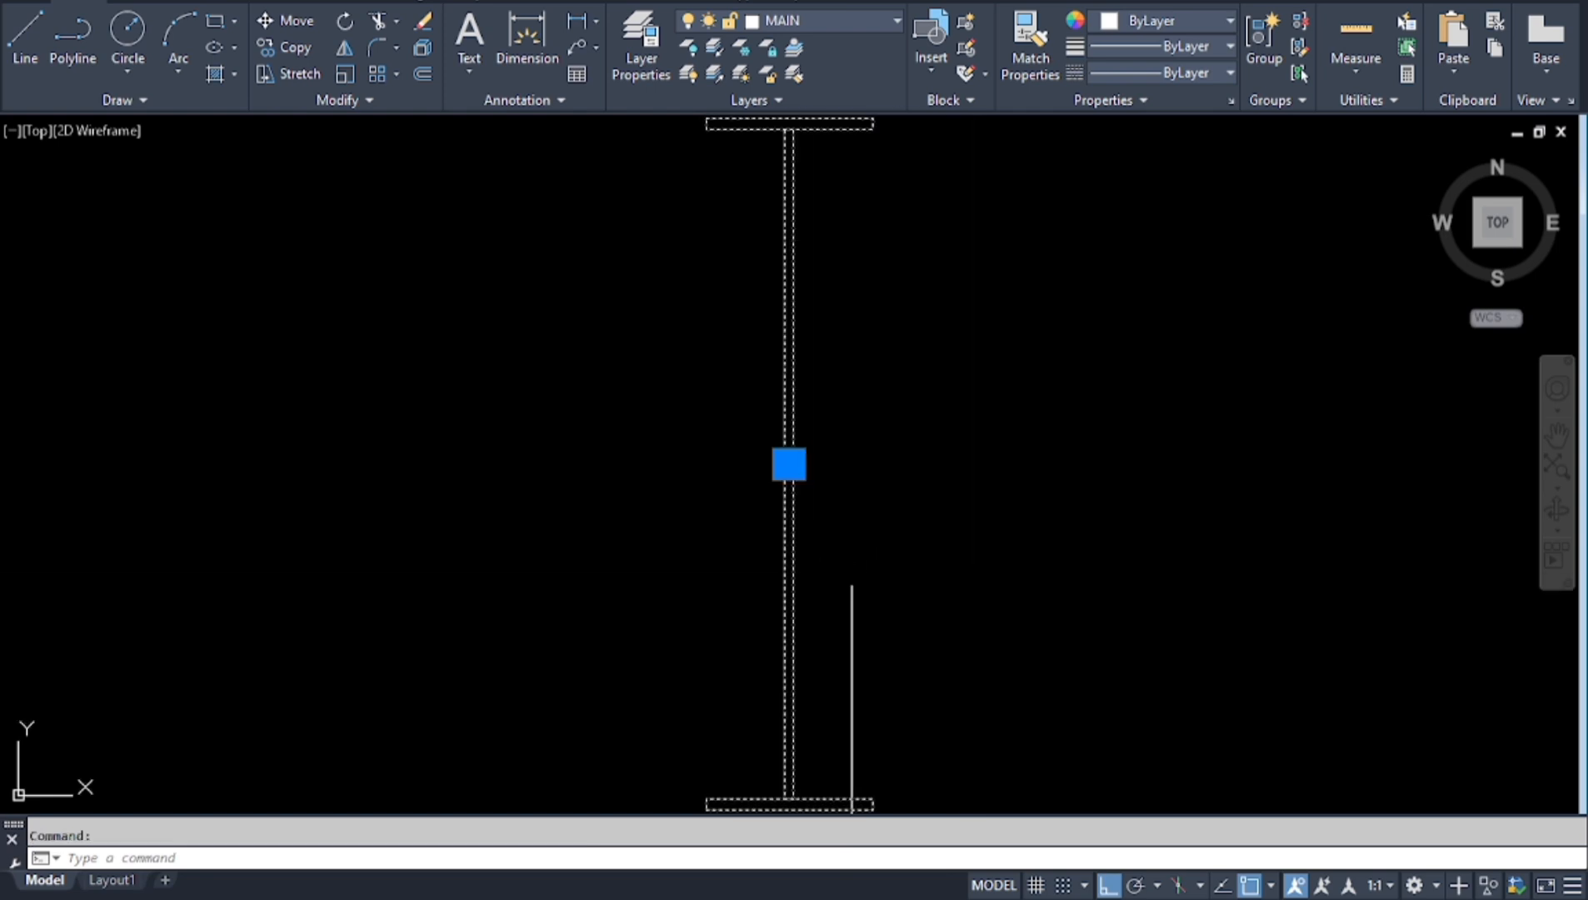
double_click(798, 575)
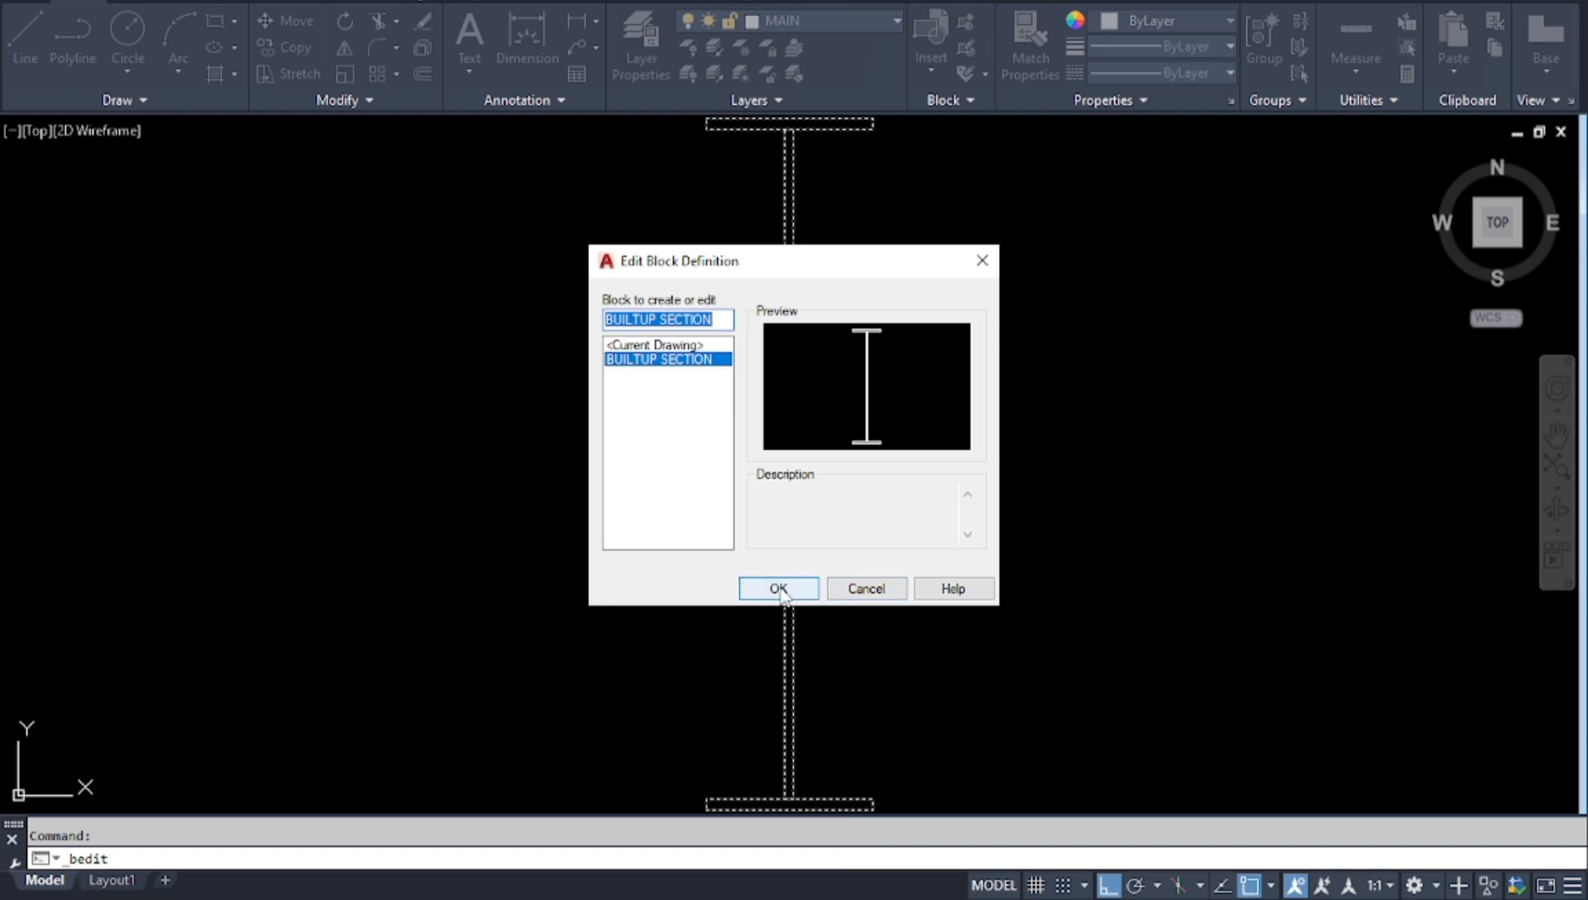
left_click(780, 589)
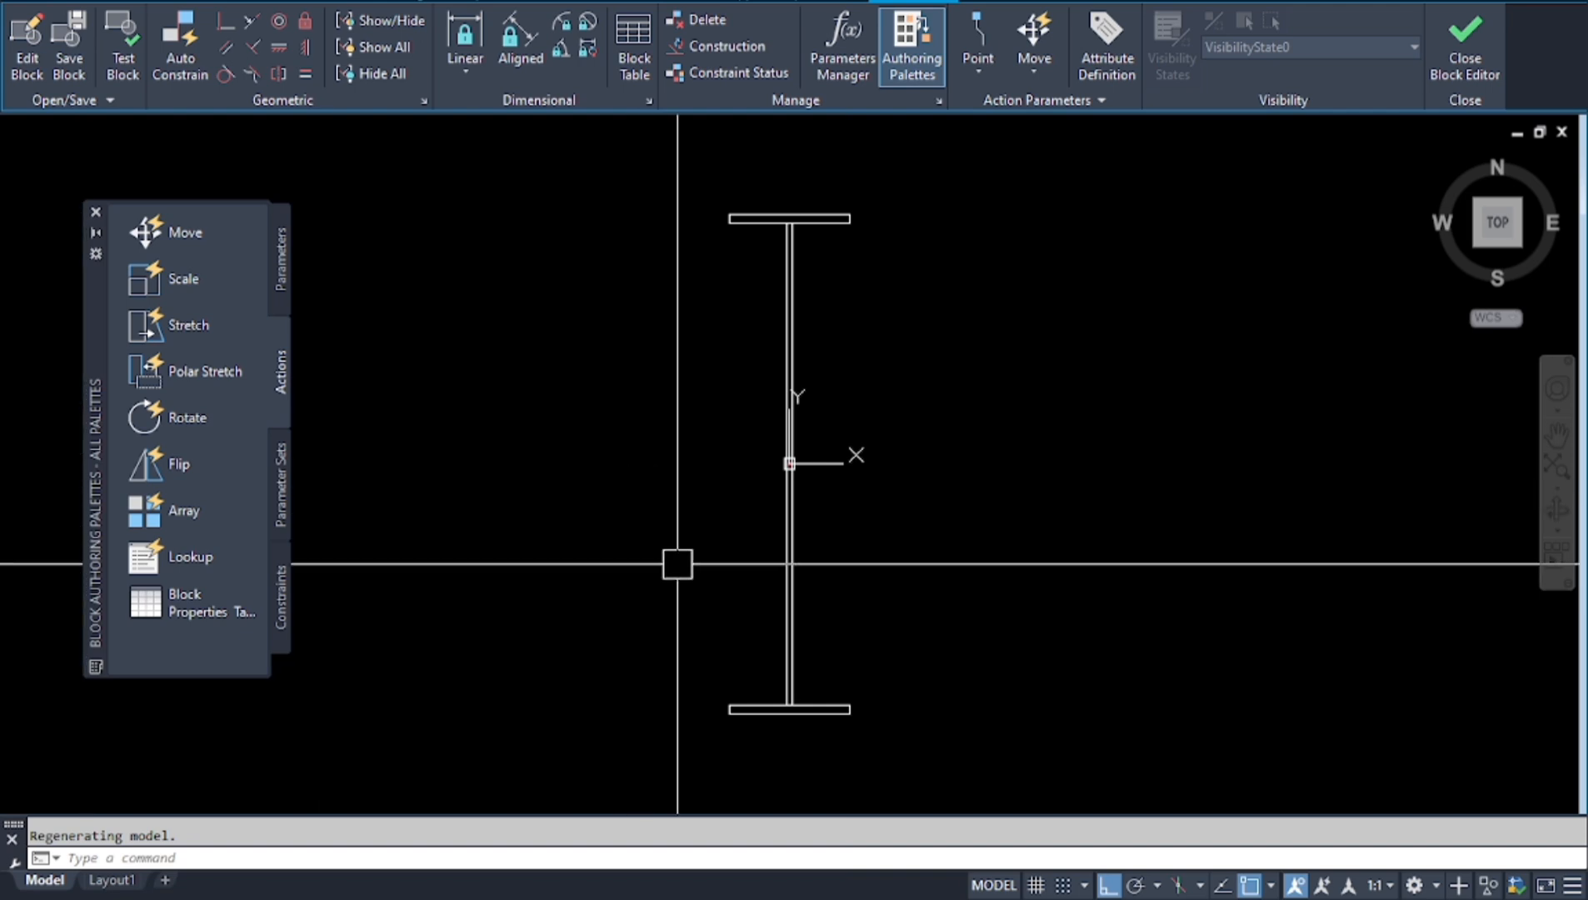
key("Escape")
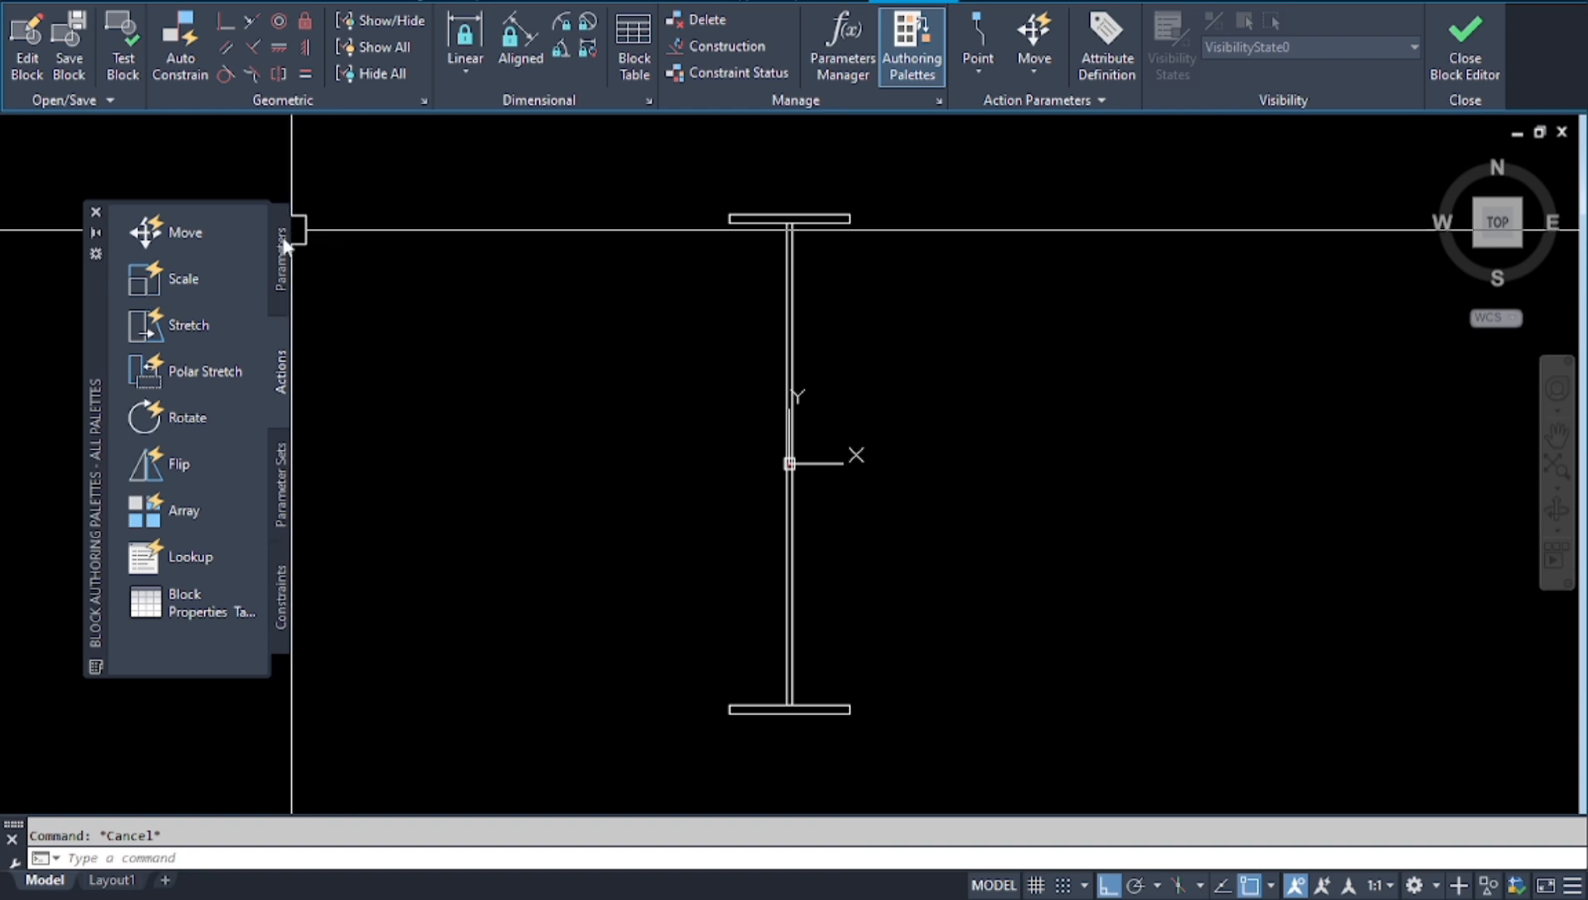
Add a linear parameter named WEB DEPTH between the midpoints of the flanges' inner edges, with its label left of the web.
left_click(285, 280)
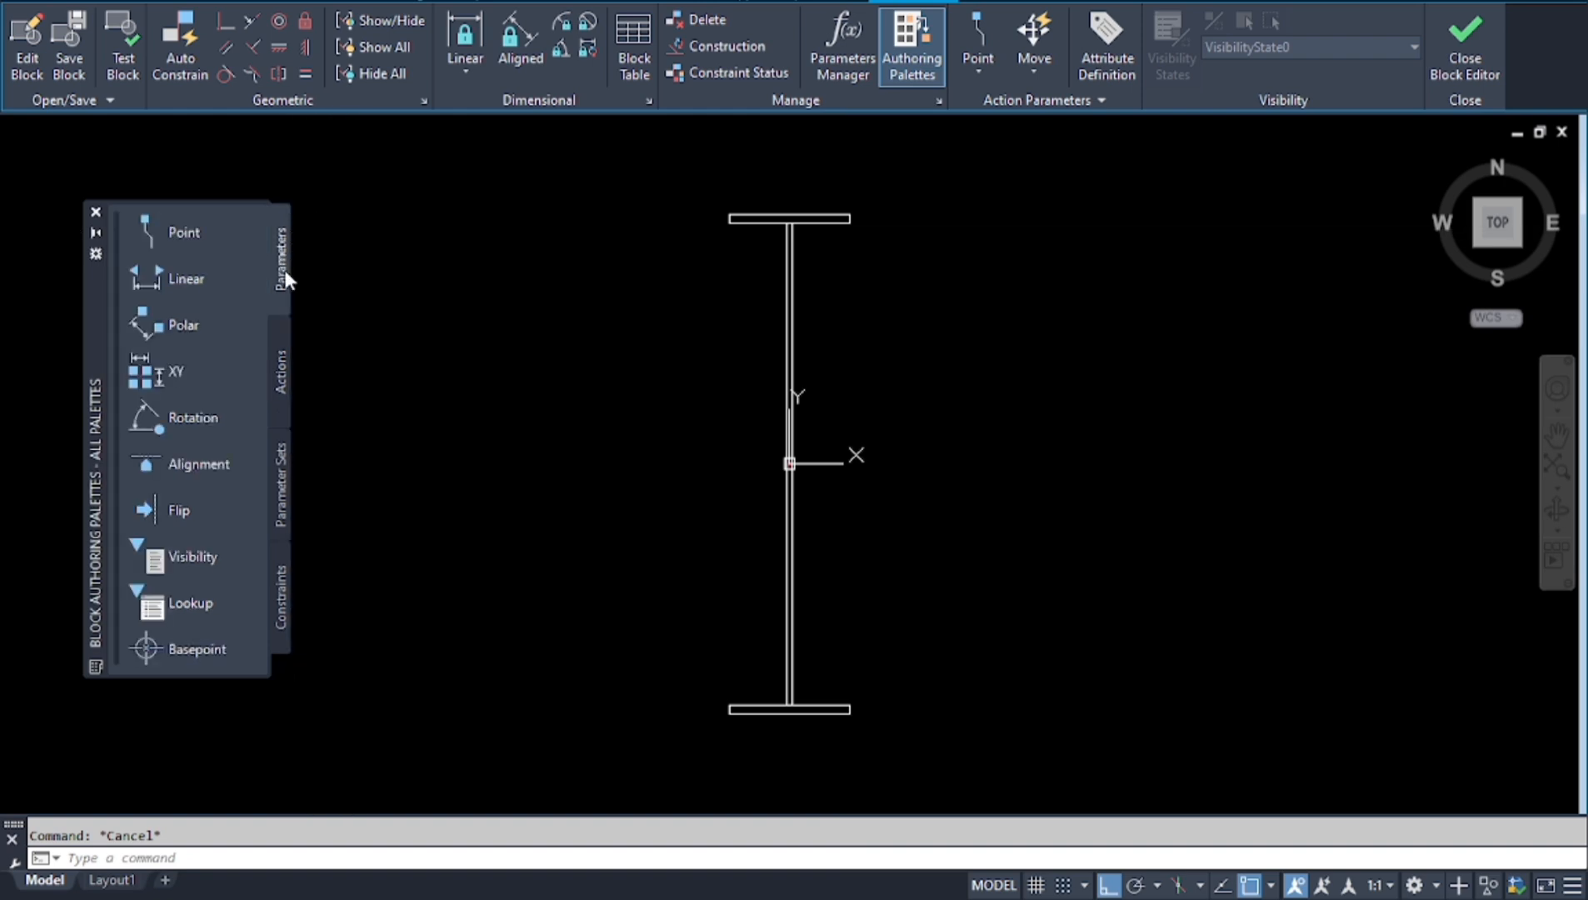
left_click(154, 283)
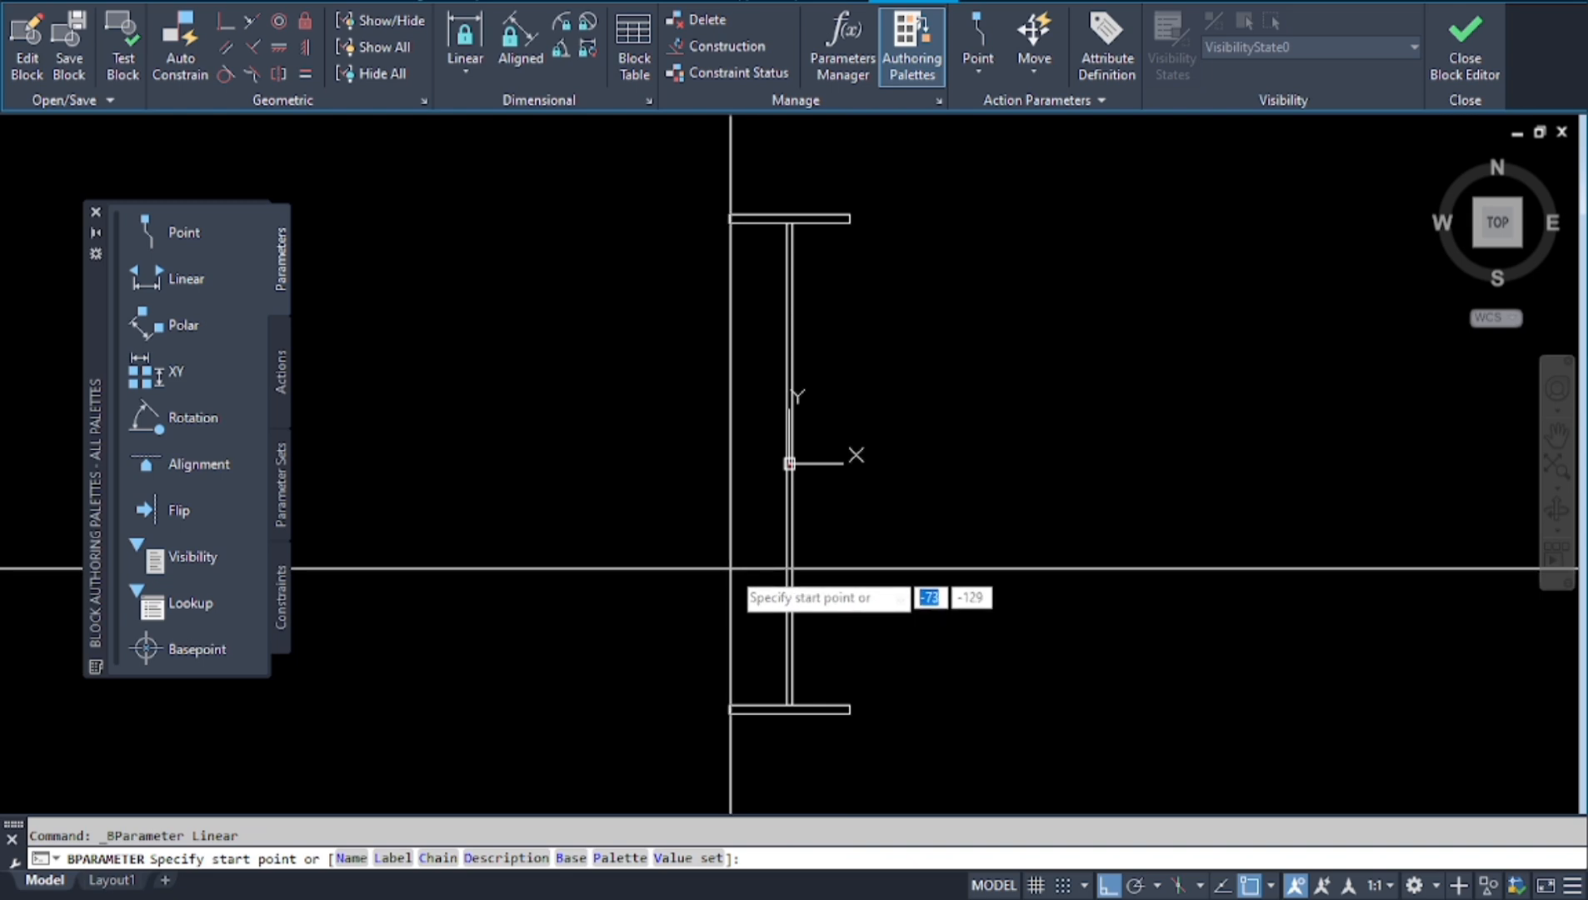
scroll(784, 233, "up", 5)
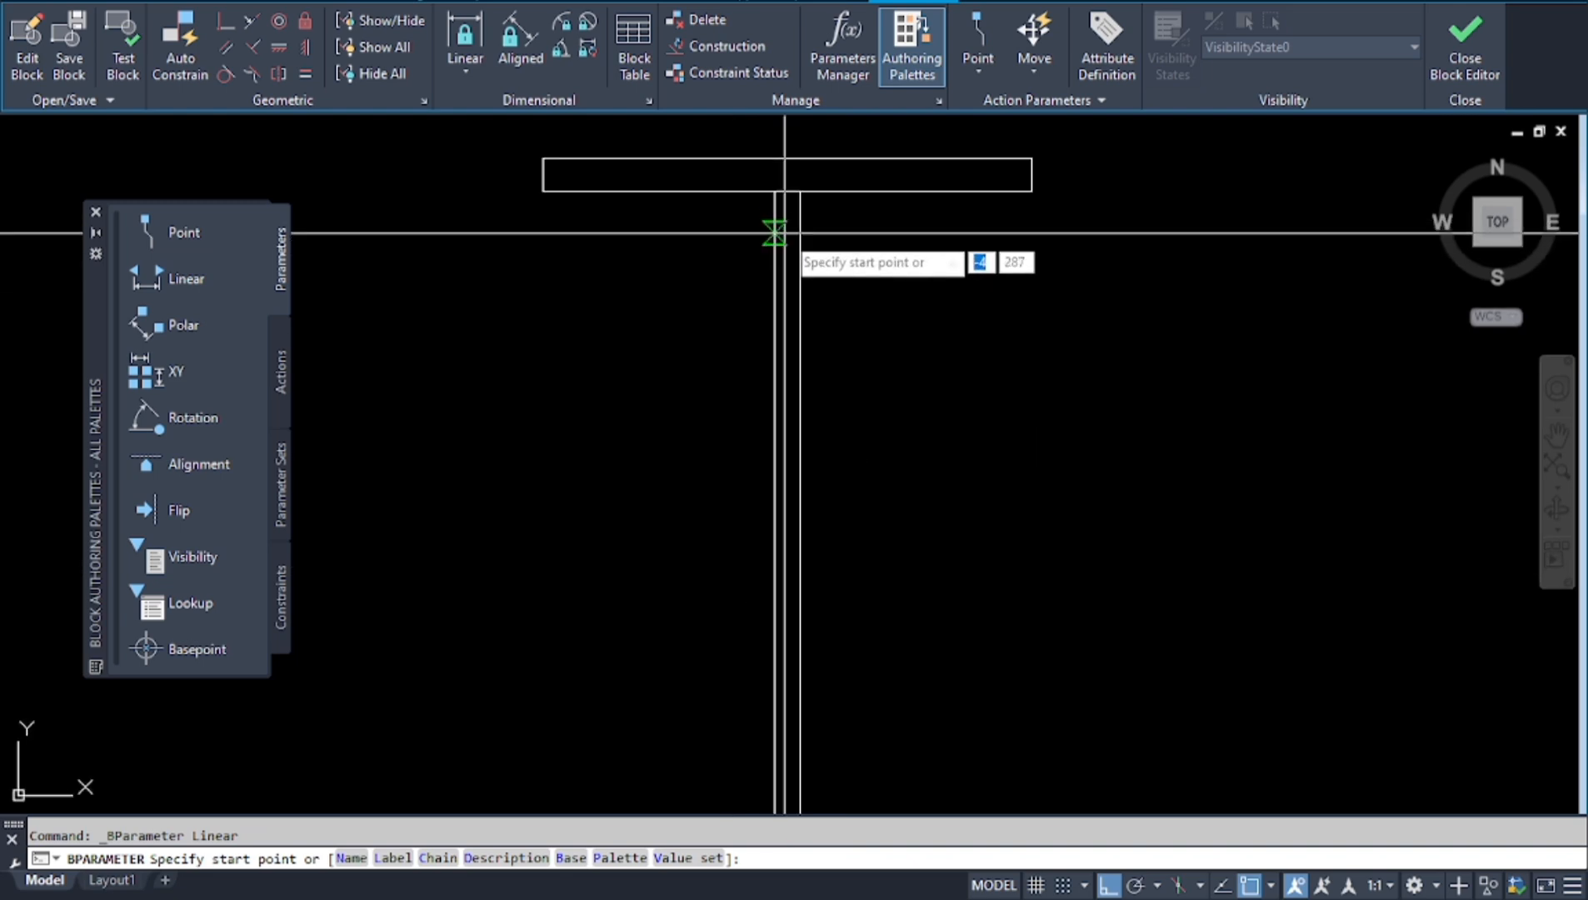
scroll(784, 194, "up", 2)
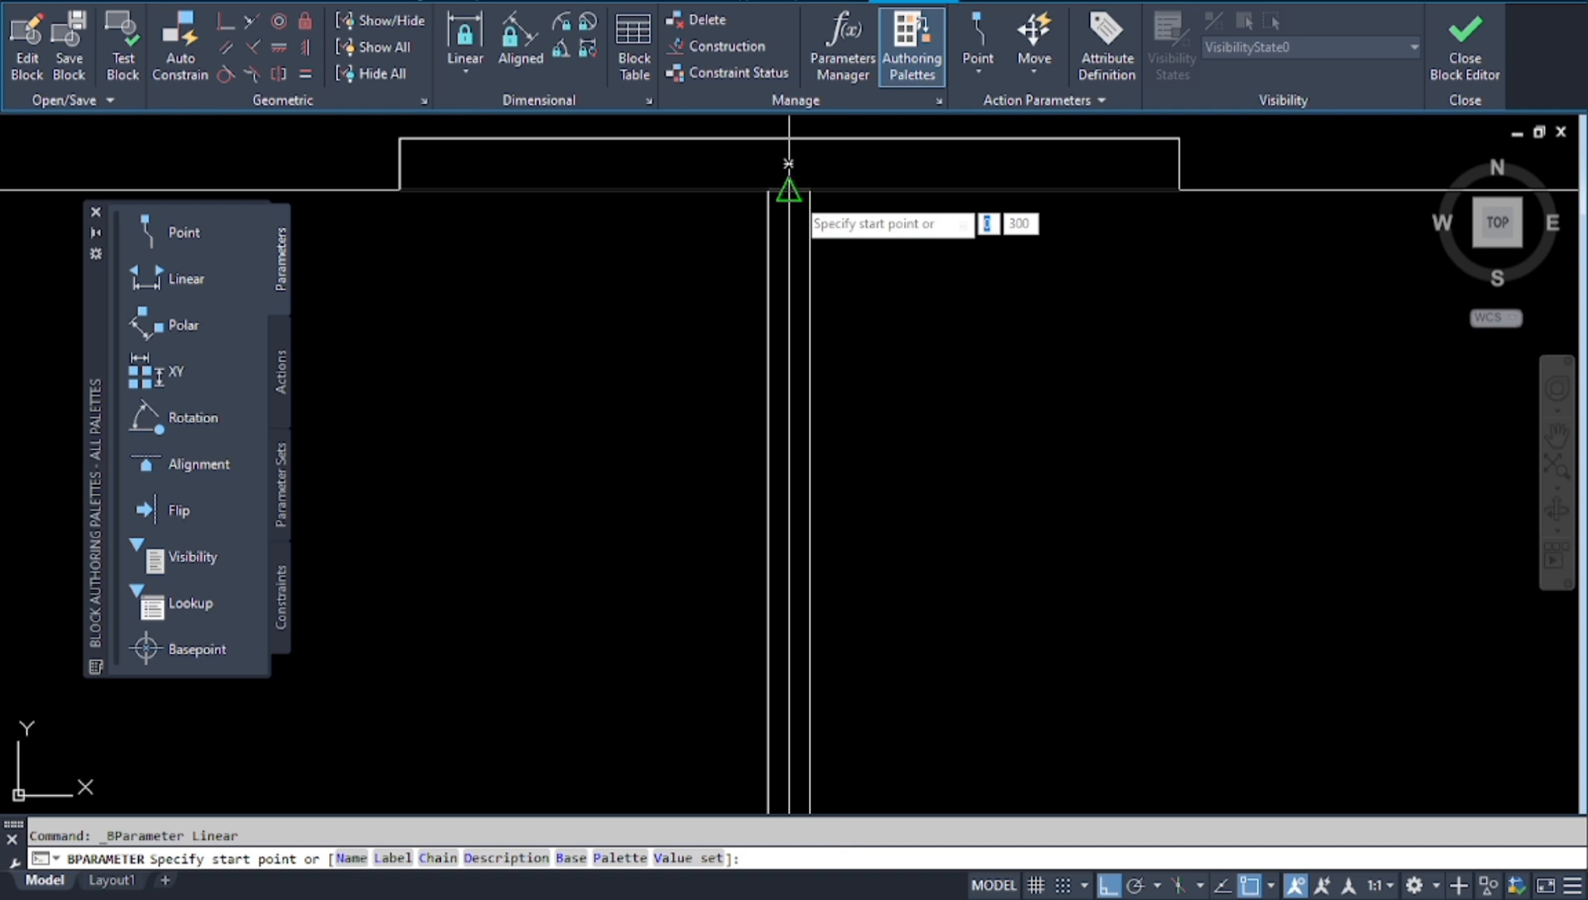
left_click(788, 190)
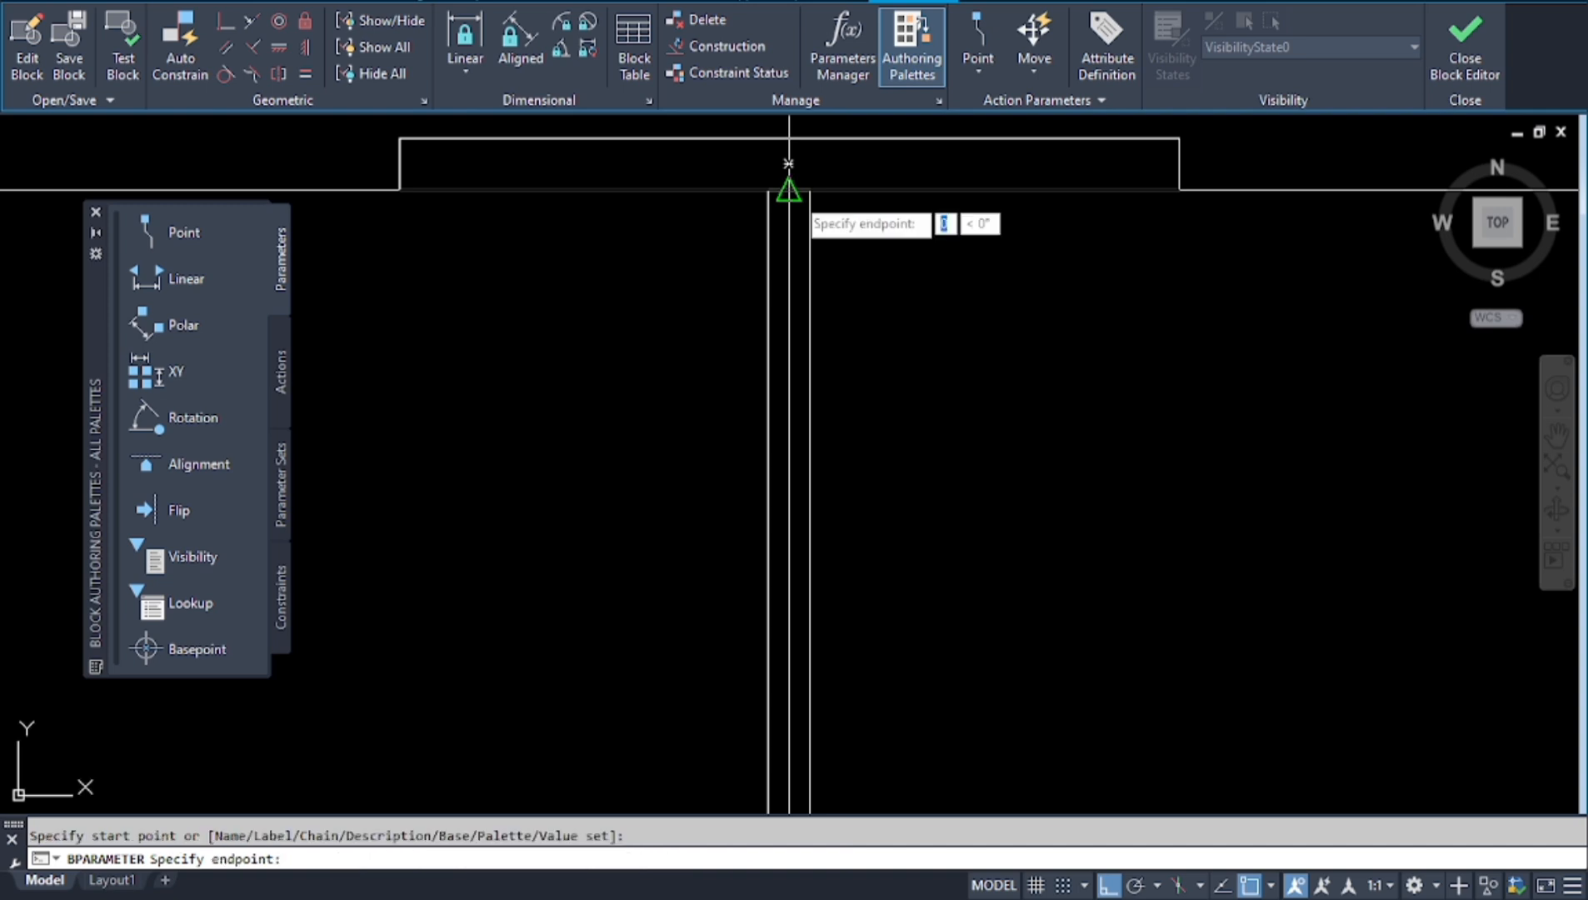
scroll(789, 193, "down", 6)
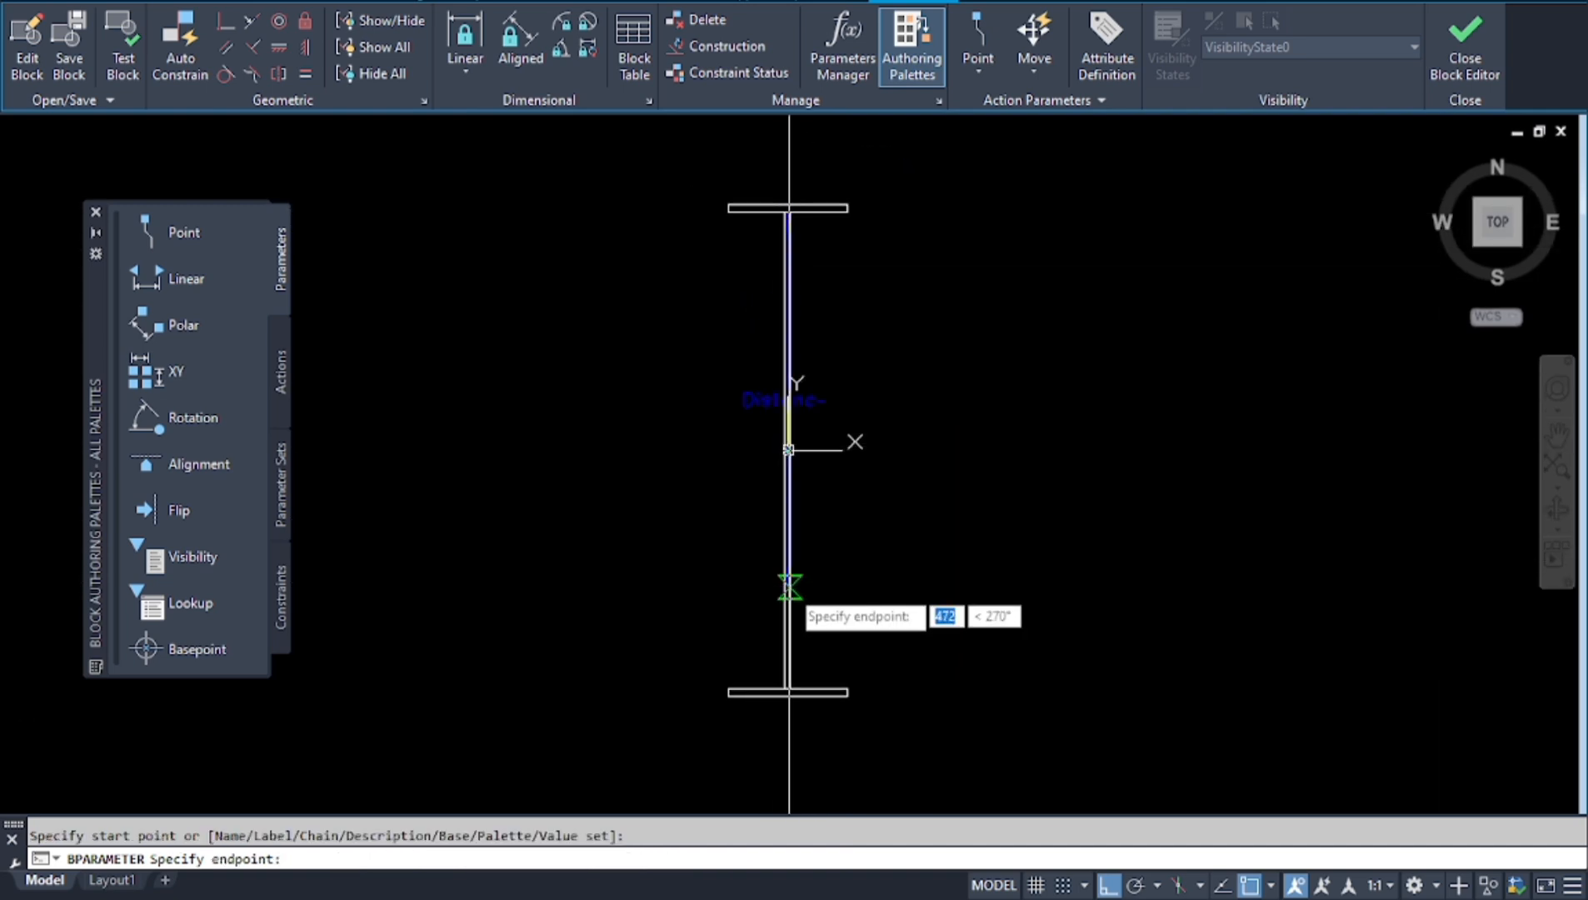
scroll(770, 688, "up", 5)
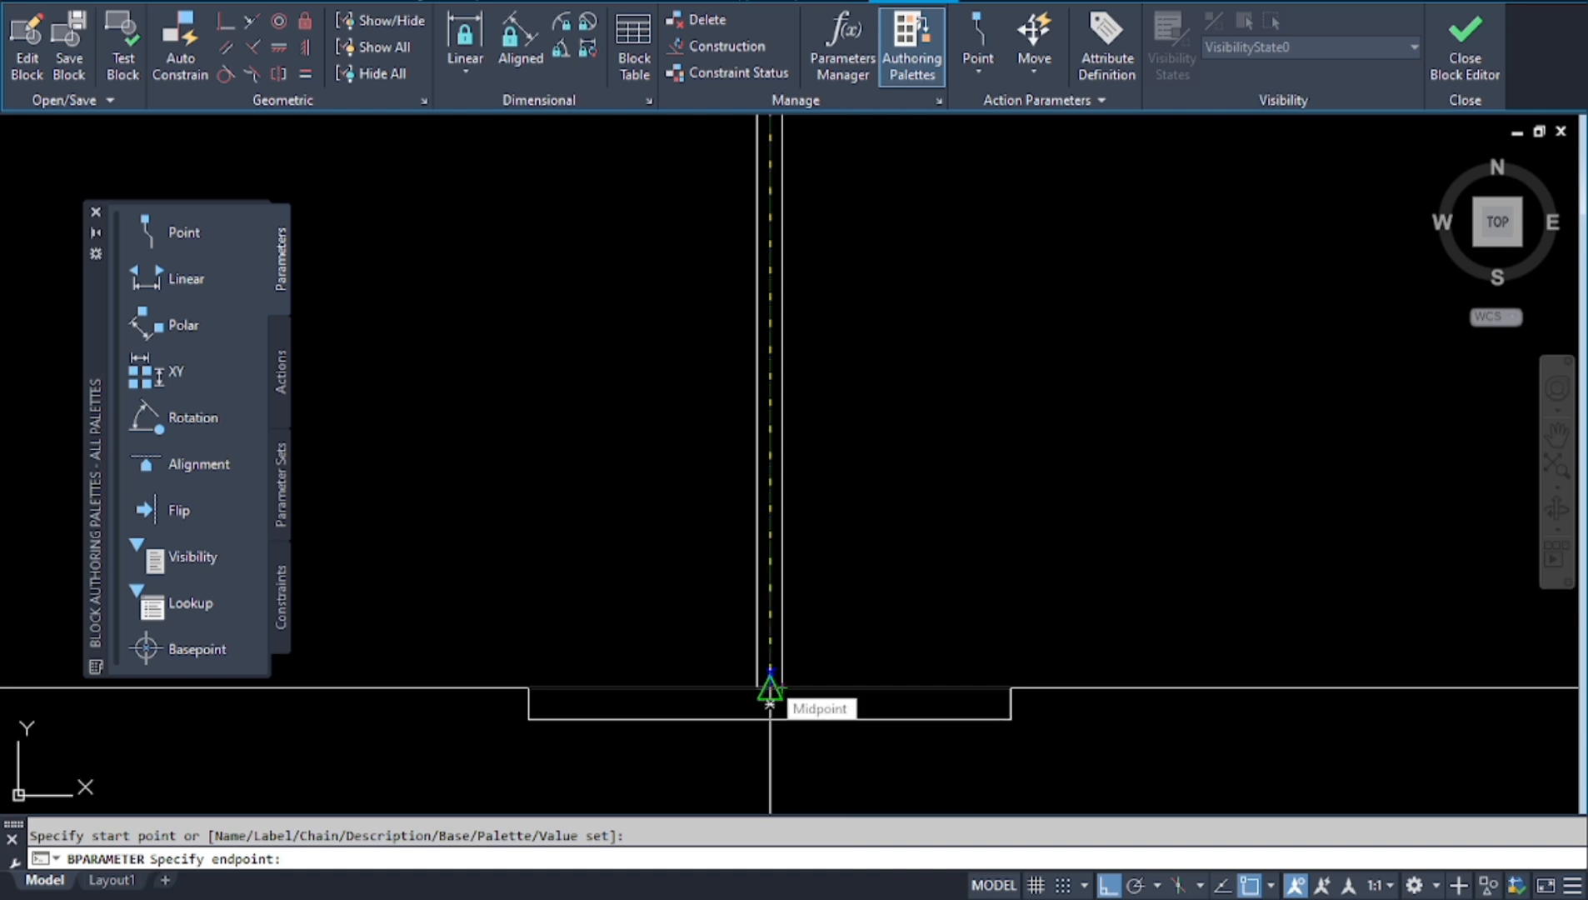
left_click(770, 688)
scroll(833, 688, "down", 4)
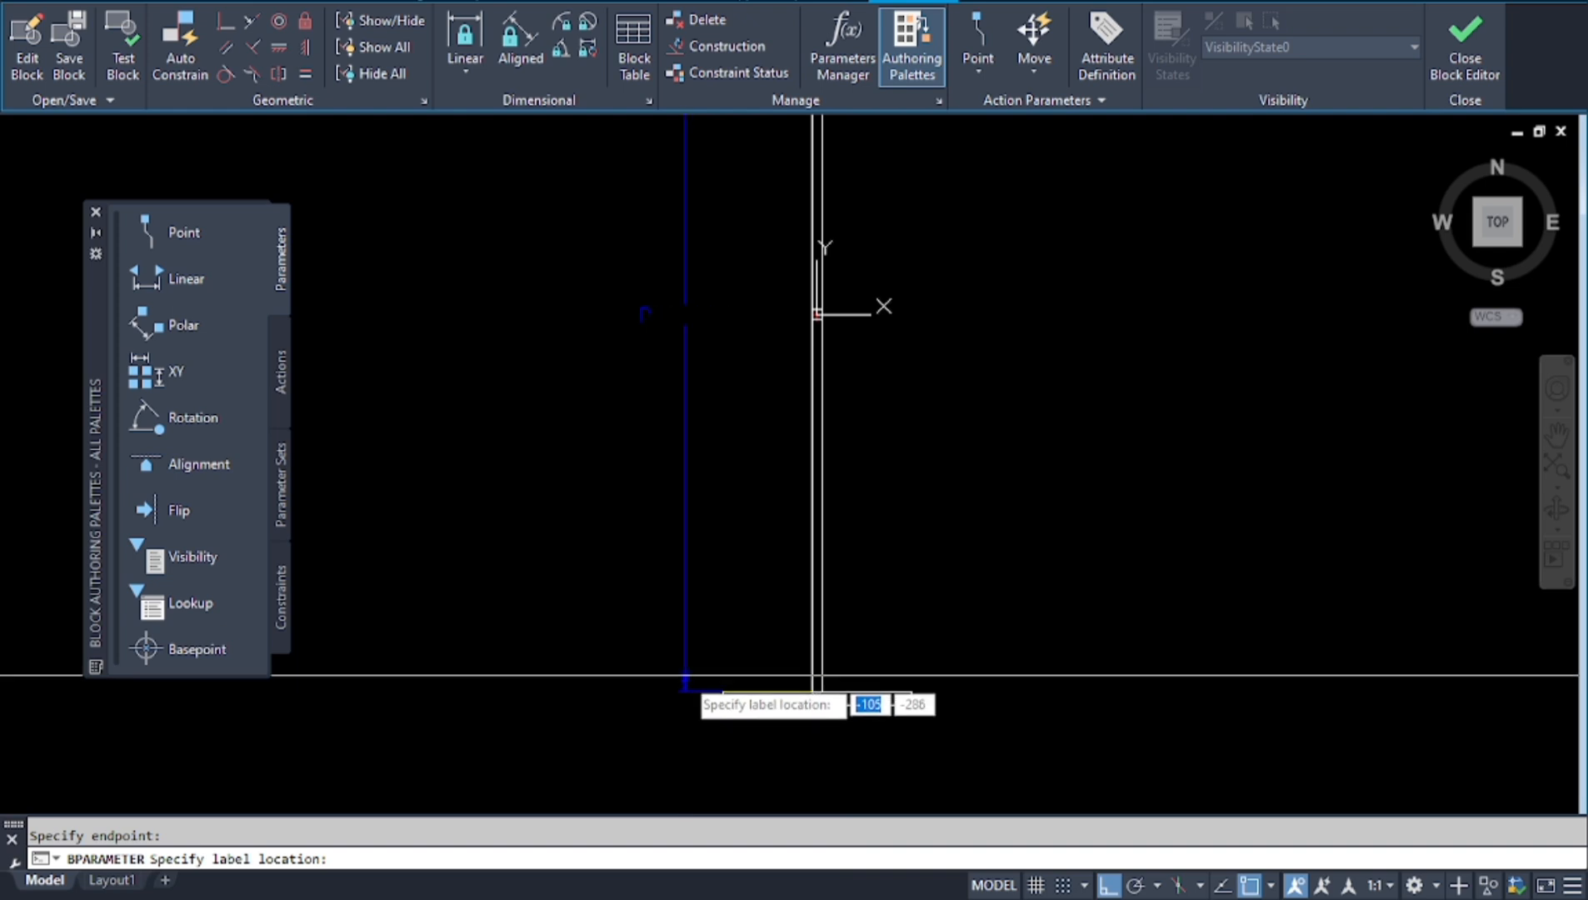
left_click(683, 675)
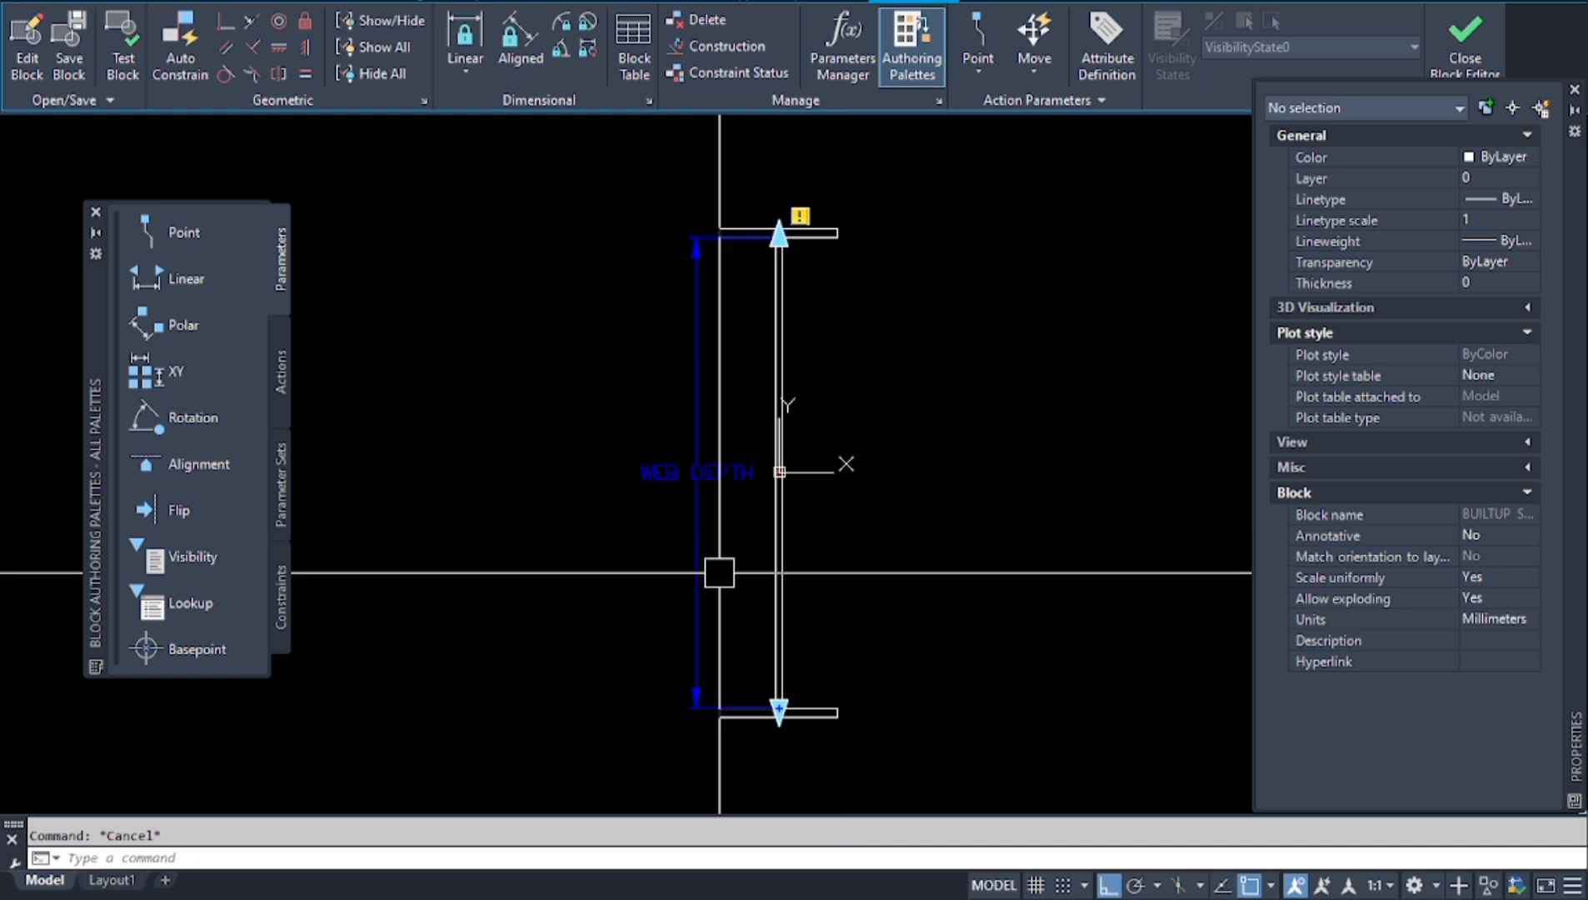
left_click(734, 546)
left_click(664, 448)
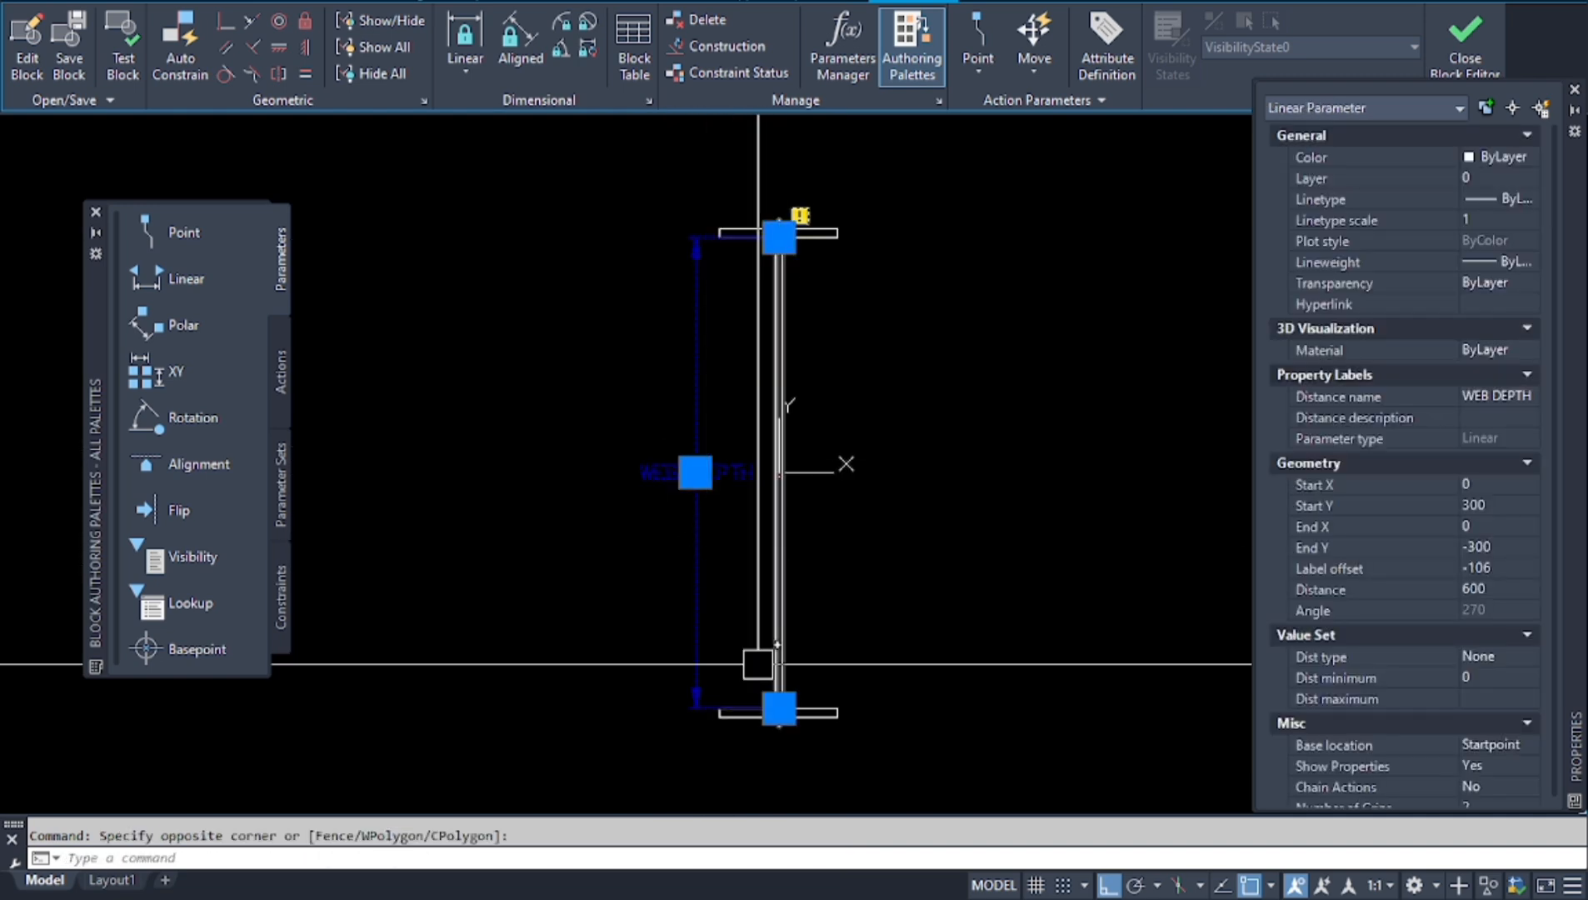
key("Escape")
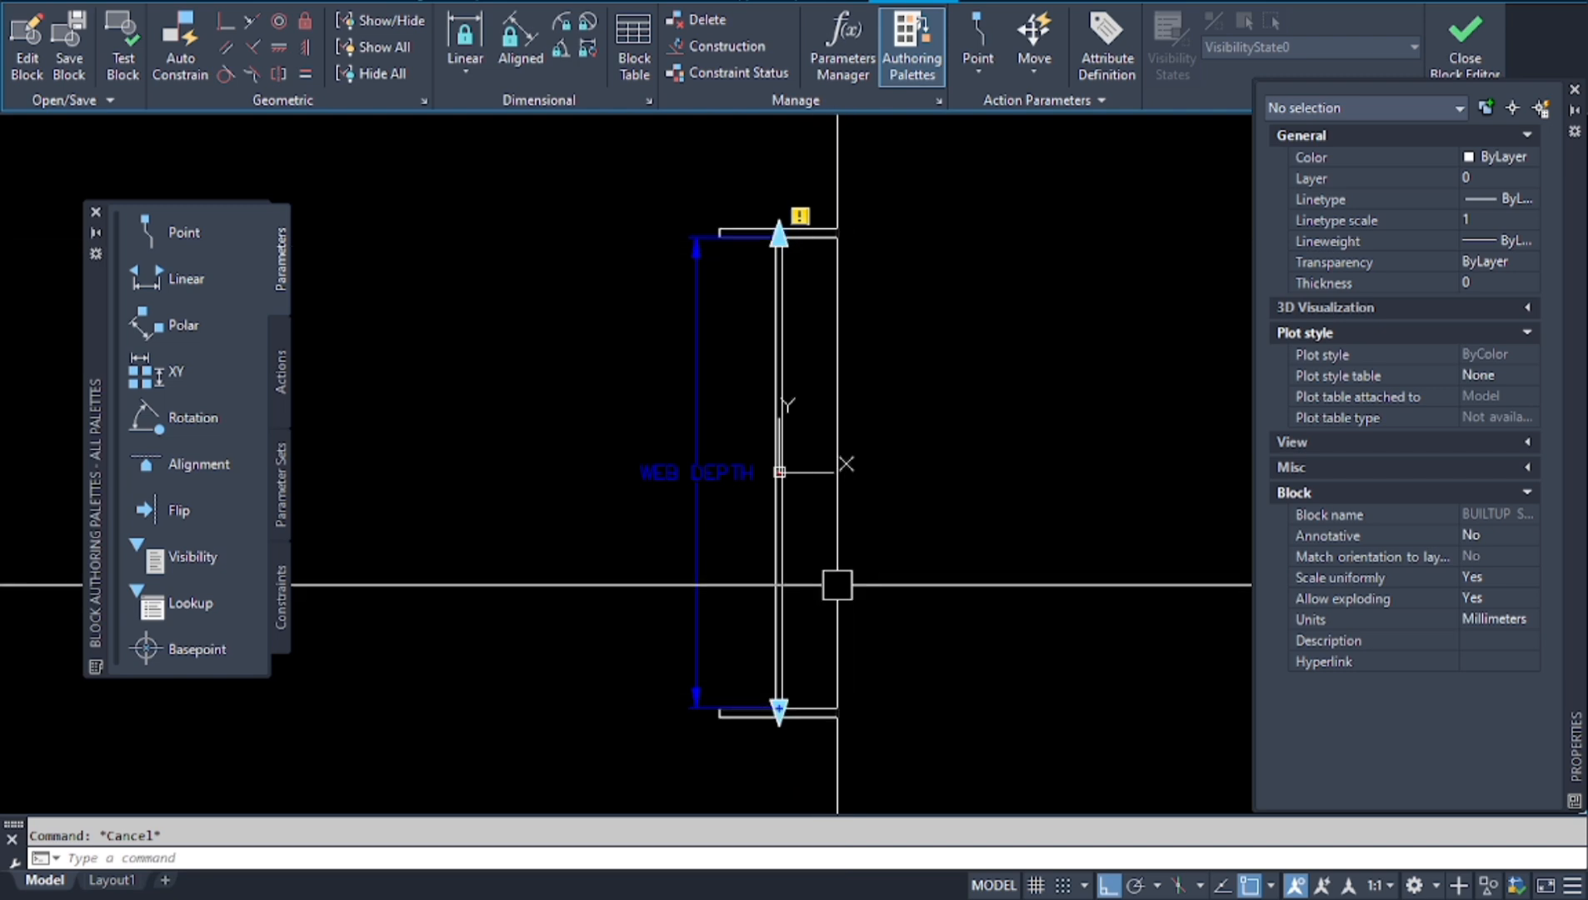
Set the number of grips of the WEB DEPTH parameter to 1.
left_click(732, 538)
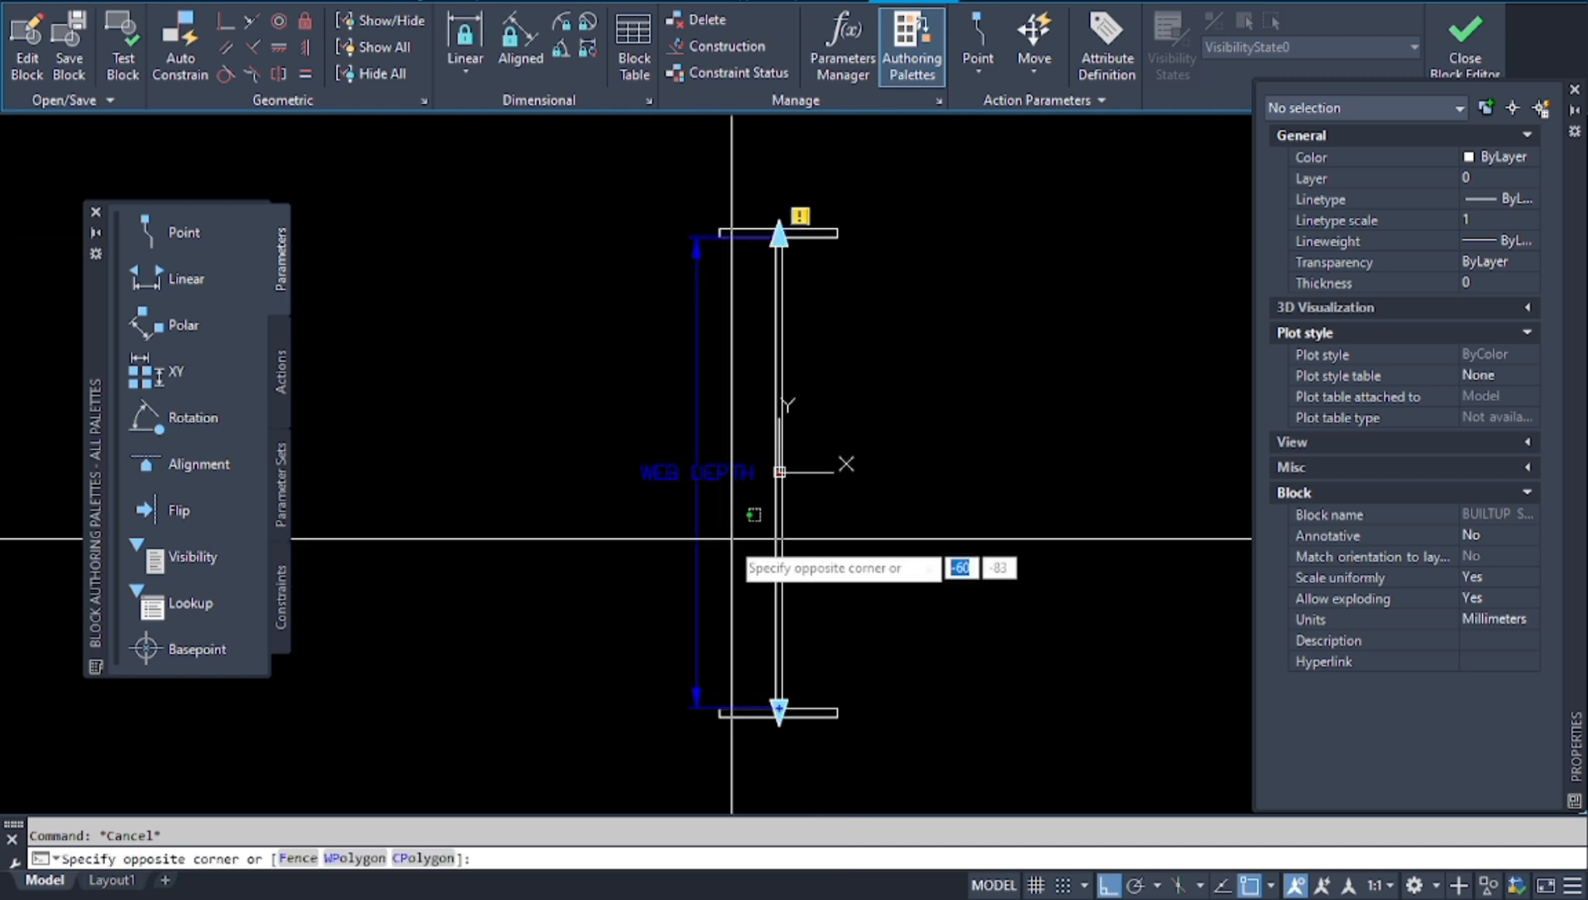
left_click(651, 445)
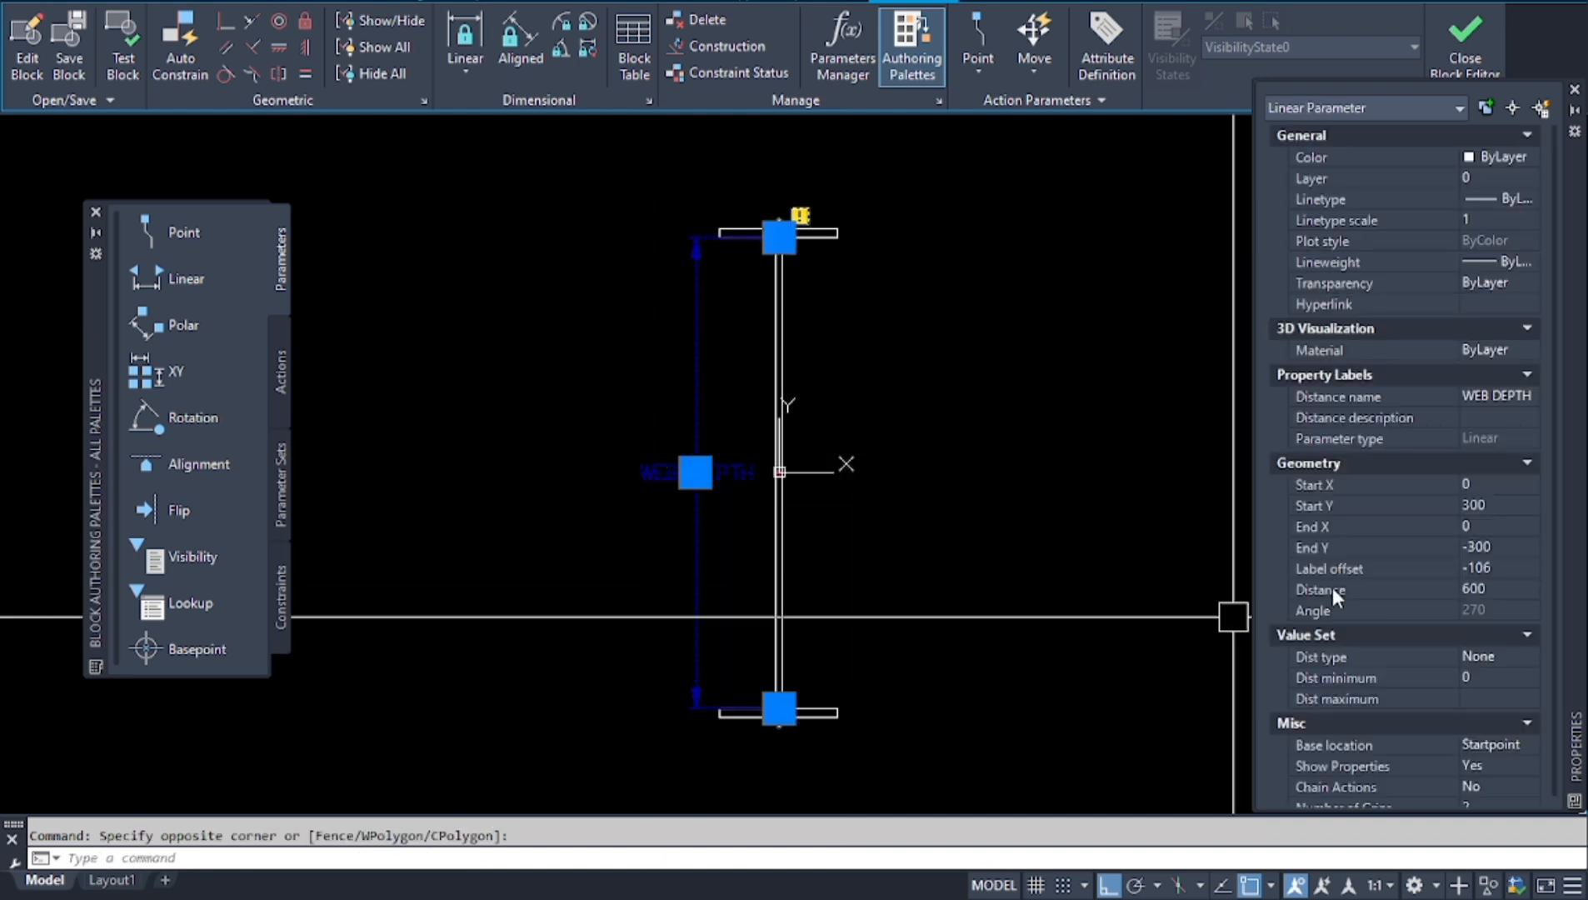
scroll(1395, 590, "down", 1)
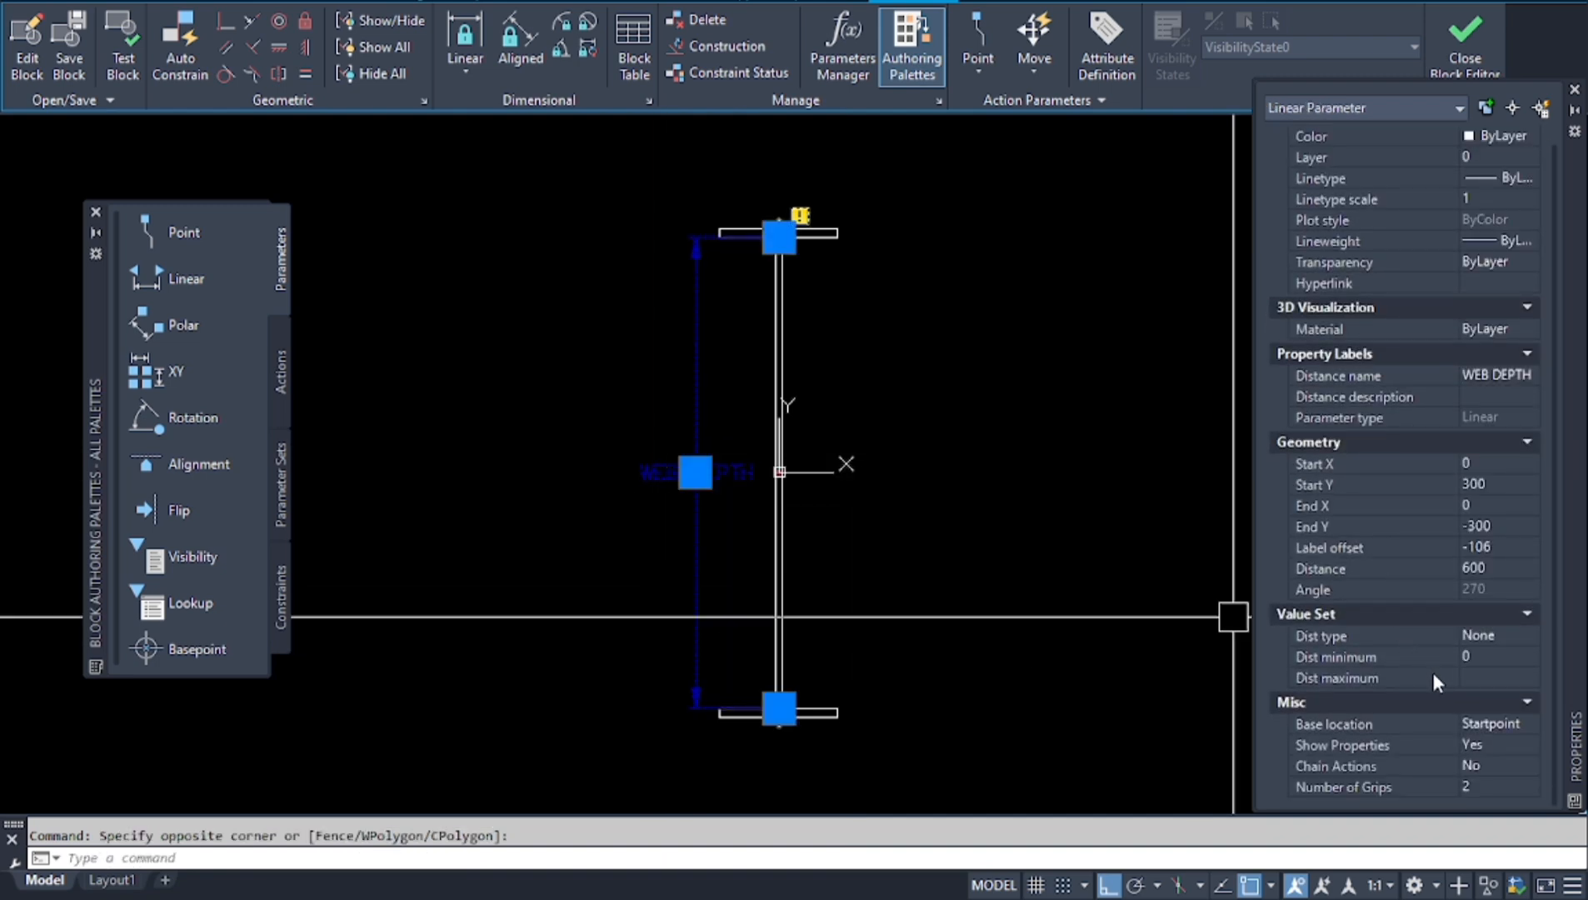
left_click(1477, 782)
left_click(1473, 828)
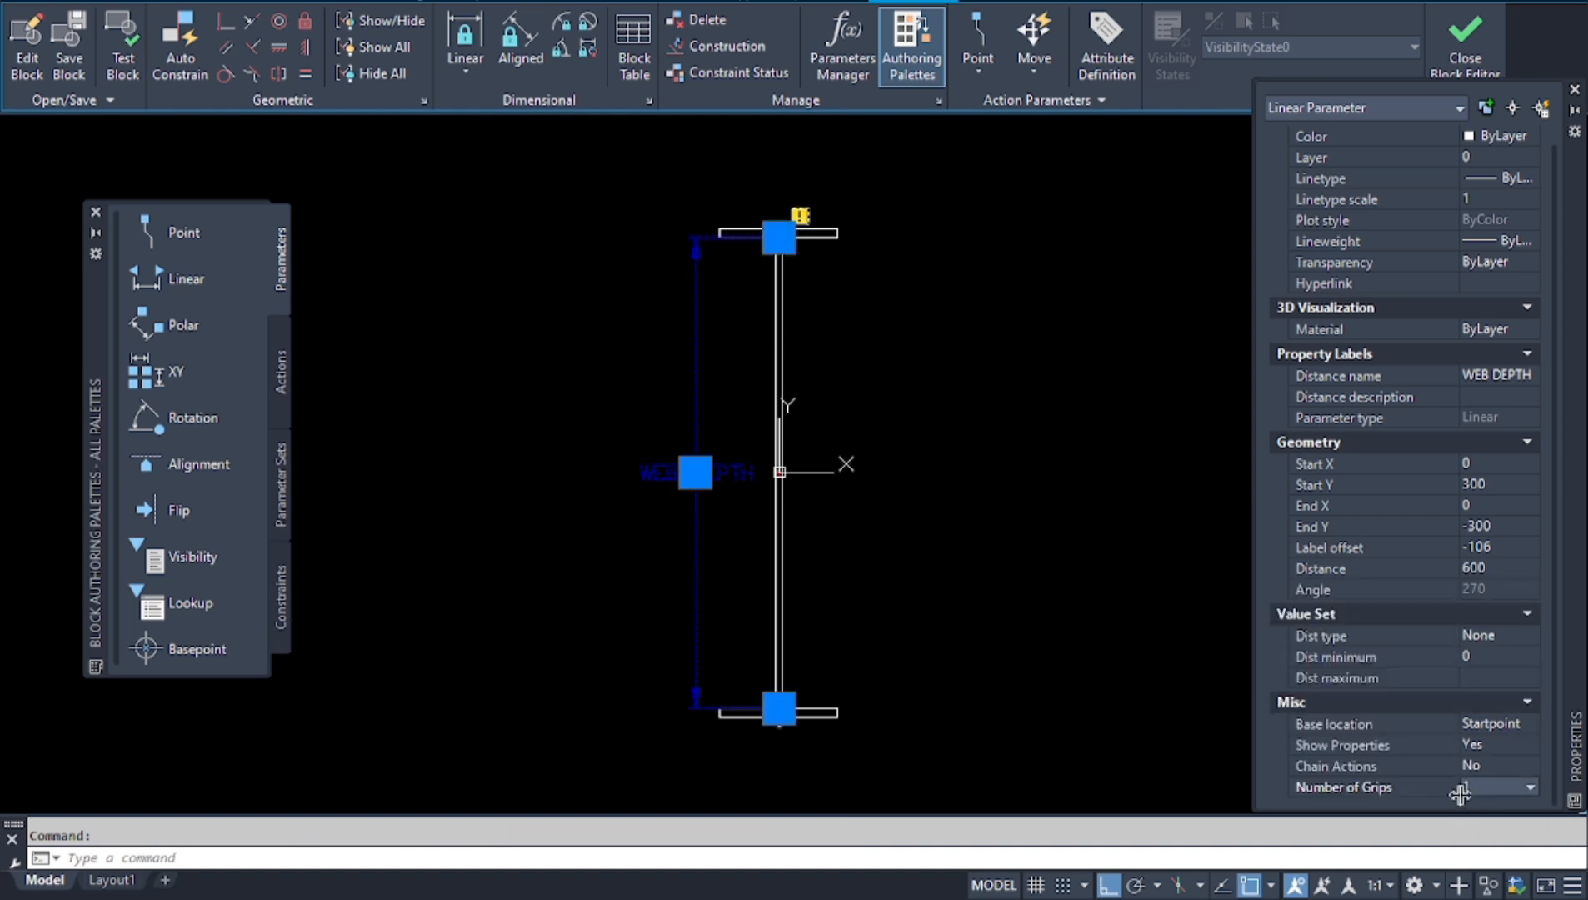
key("Escape")
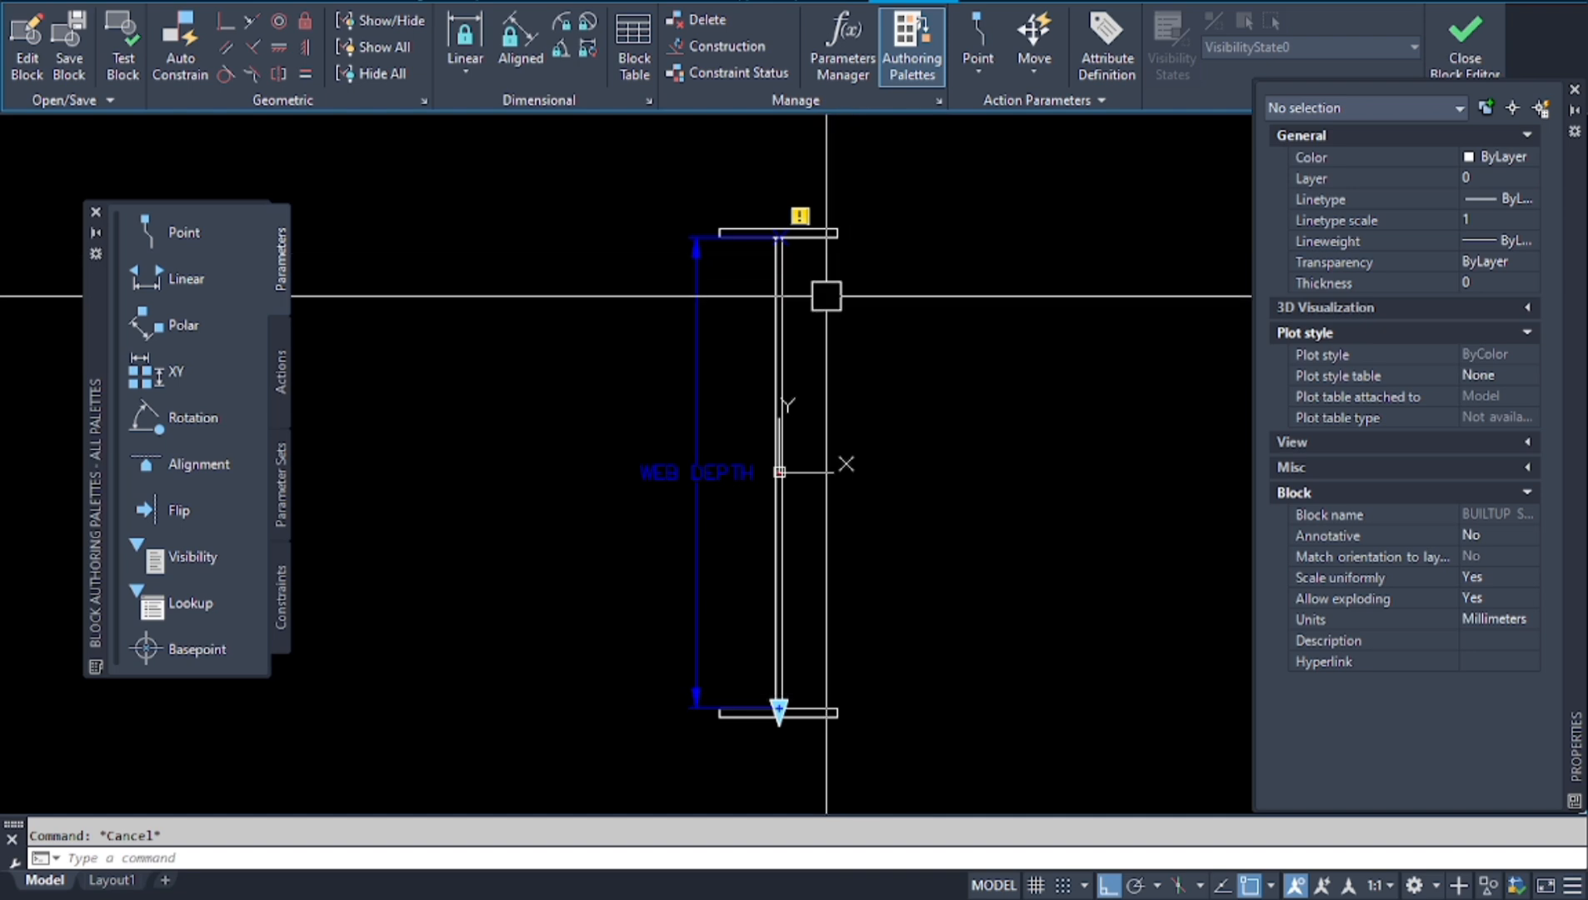
Add a linear parameter across the web's thickness between the midpoints of its two side edges, with the label above the origin.
scroll(829, 534, "down", 1)
scroll(1042, 400, "up", 1)
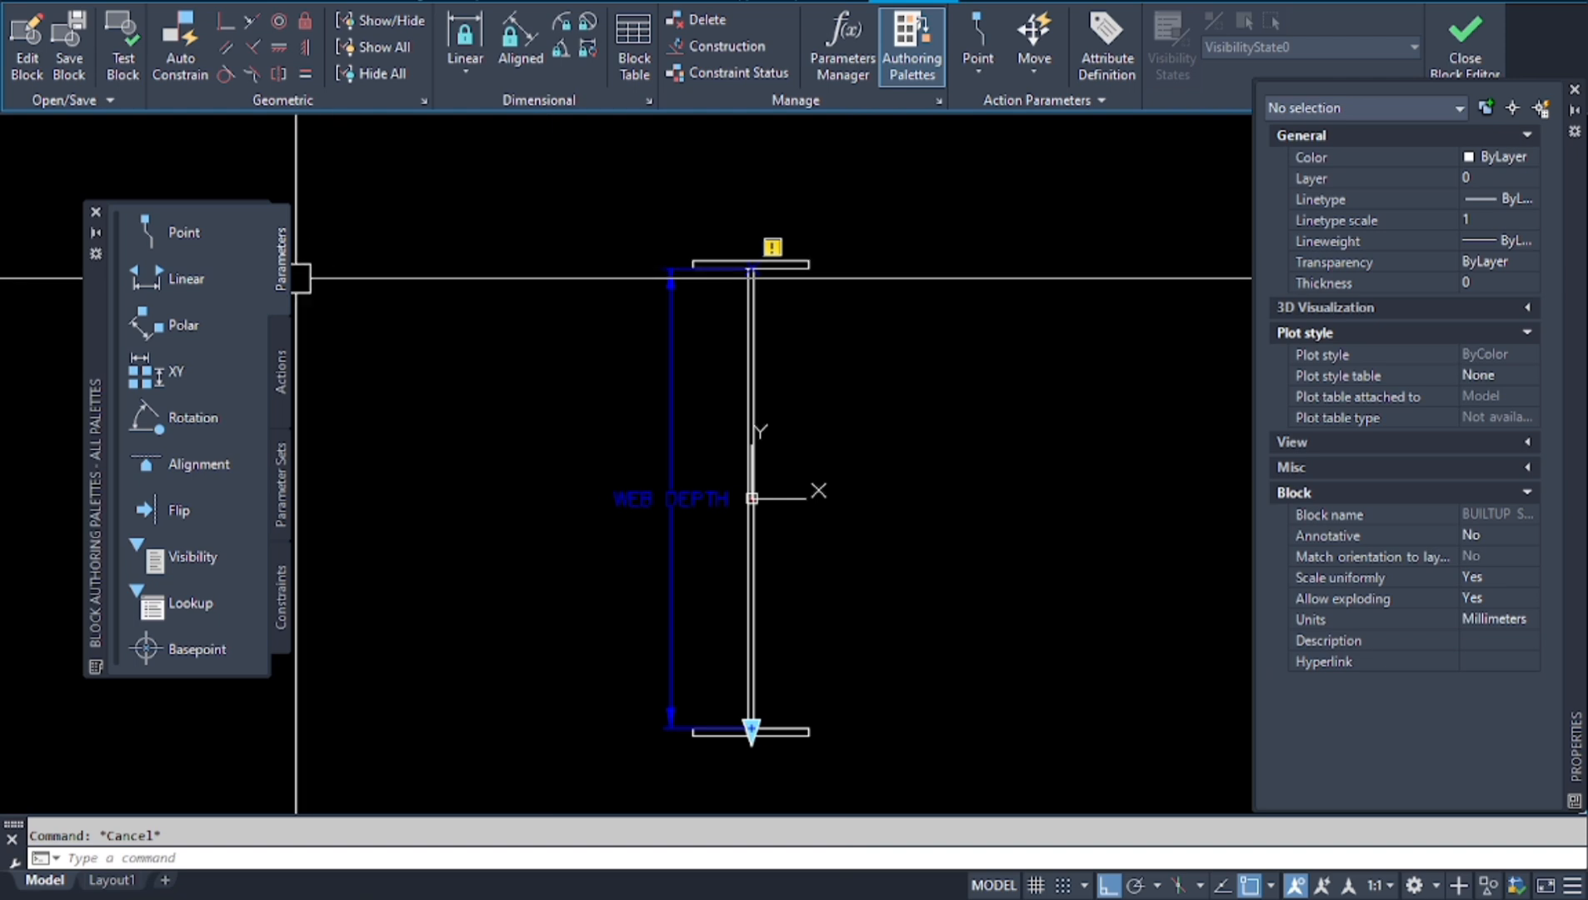
left_click(159, 280)
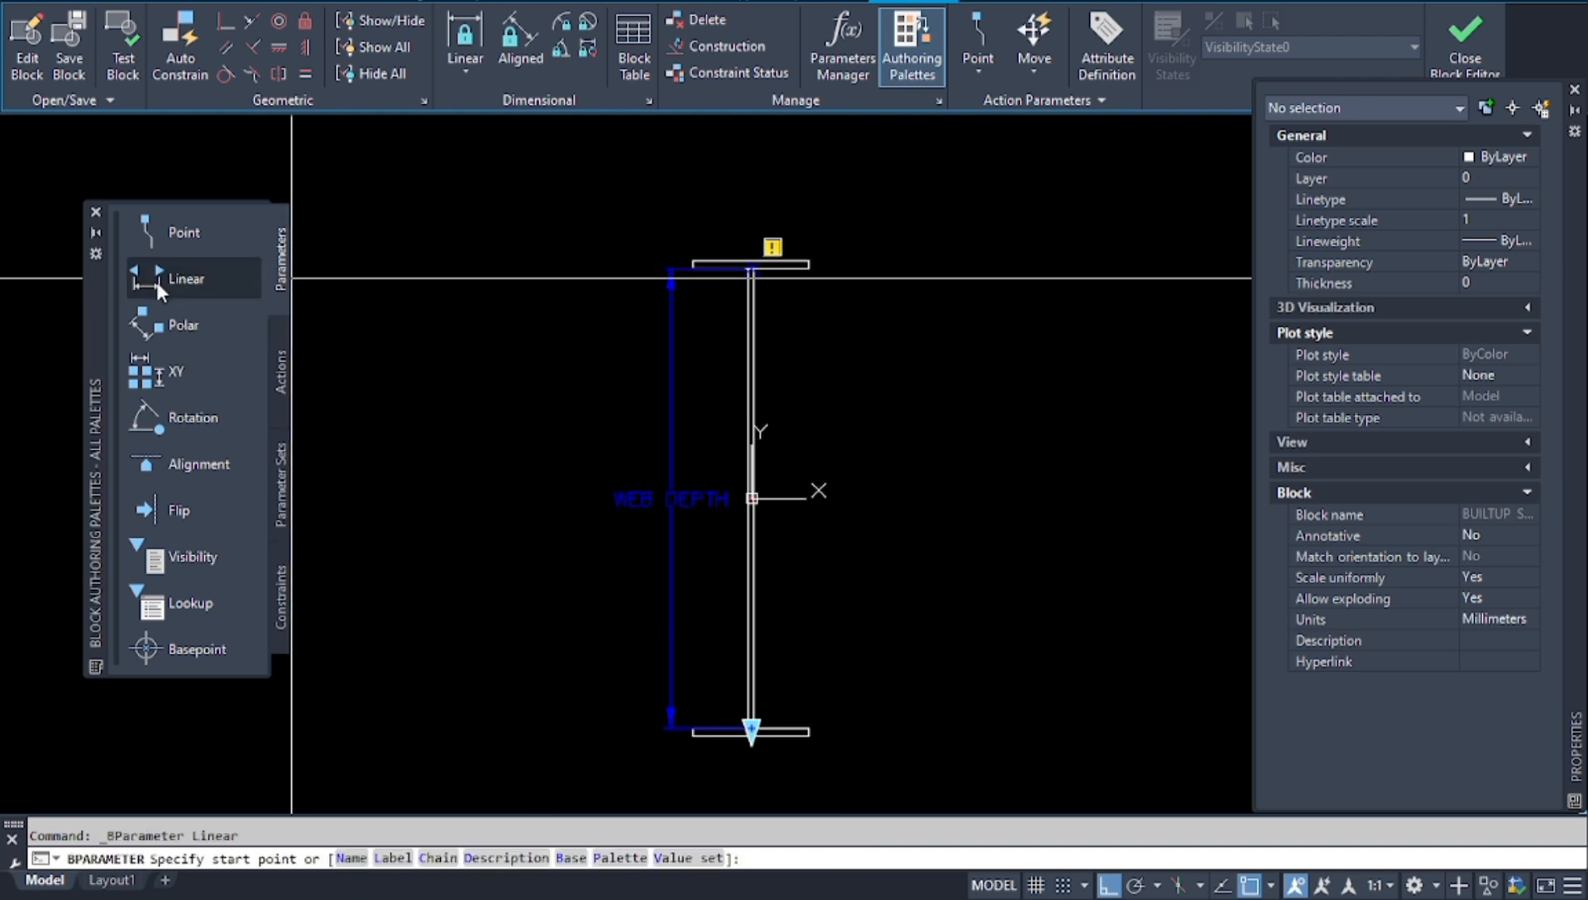
scroll(751, 498, "up", 12)
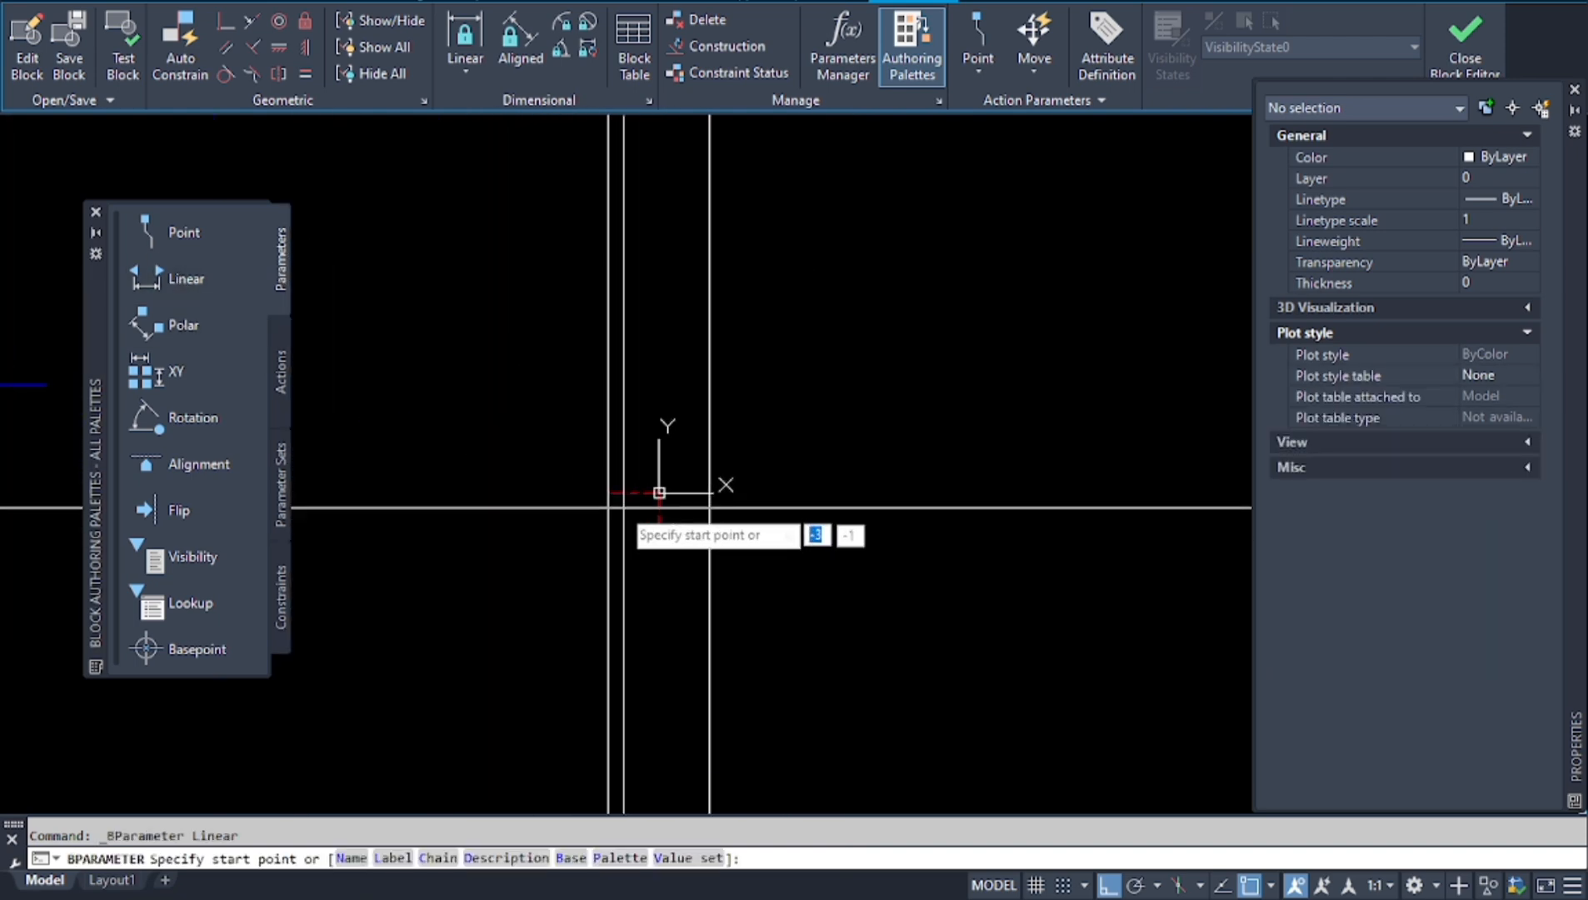
left_click(609, 493)
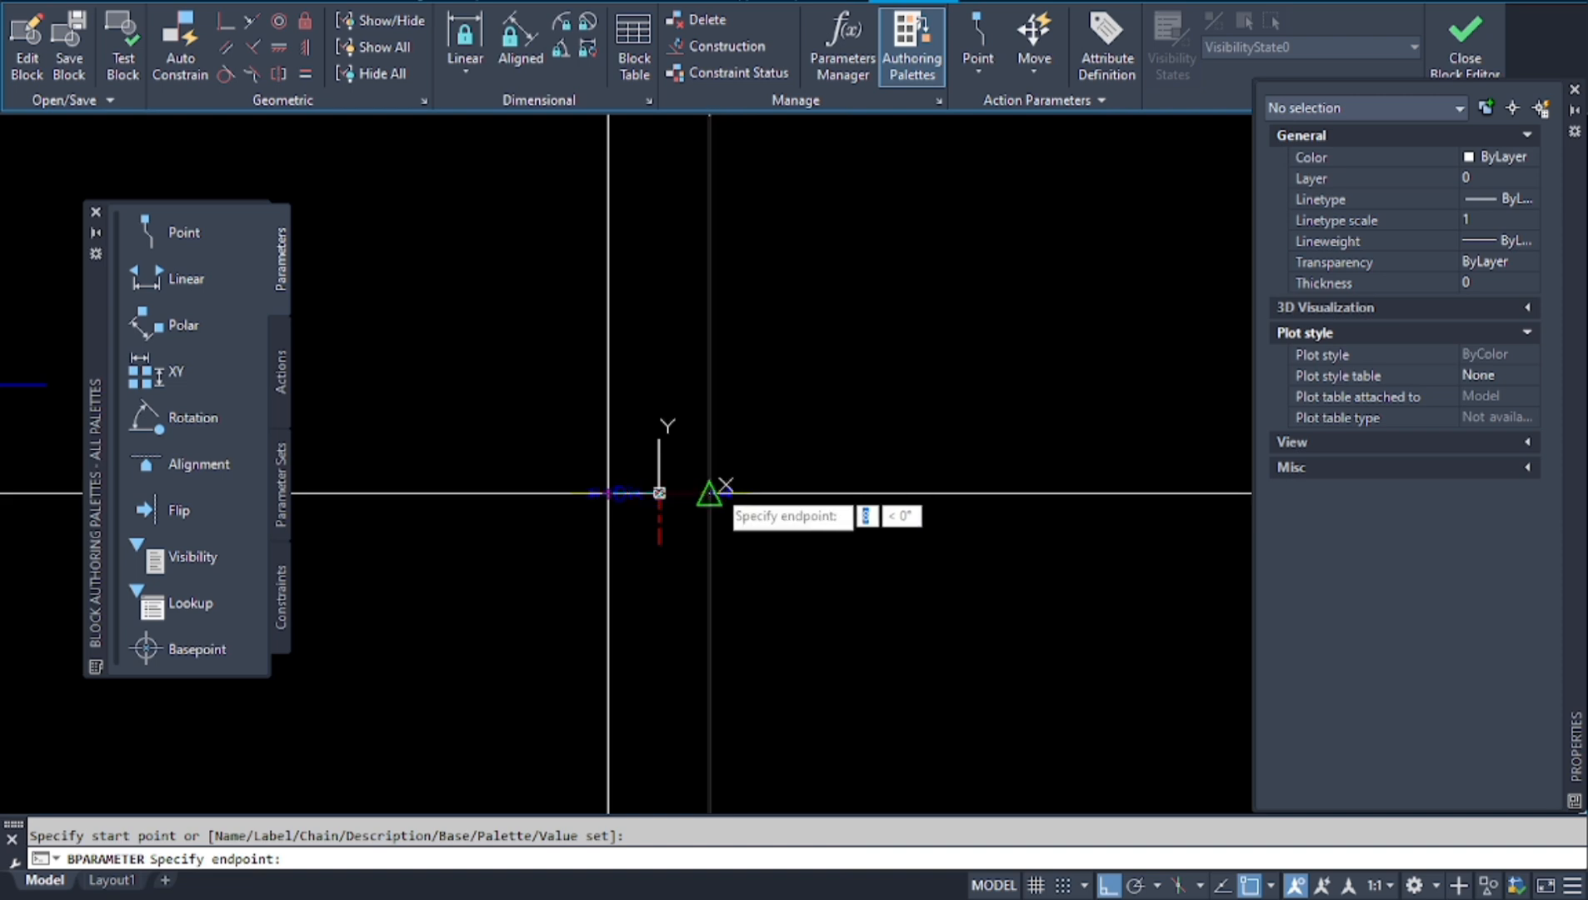
left_click(710, 493)
left_click(784, 348)
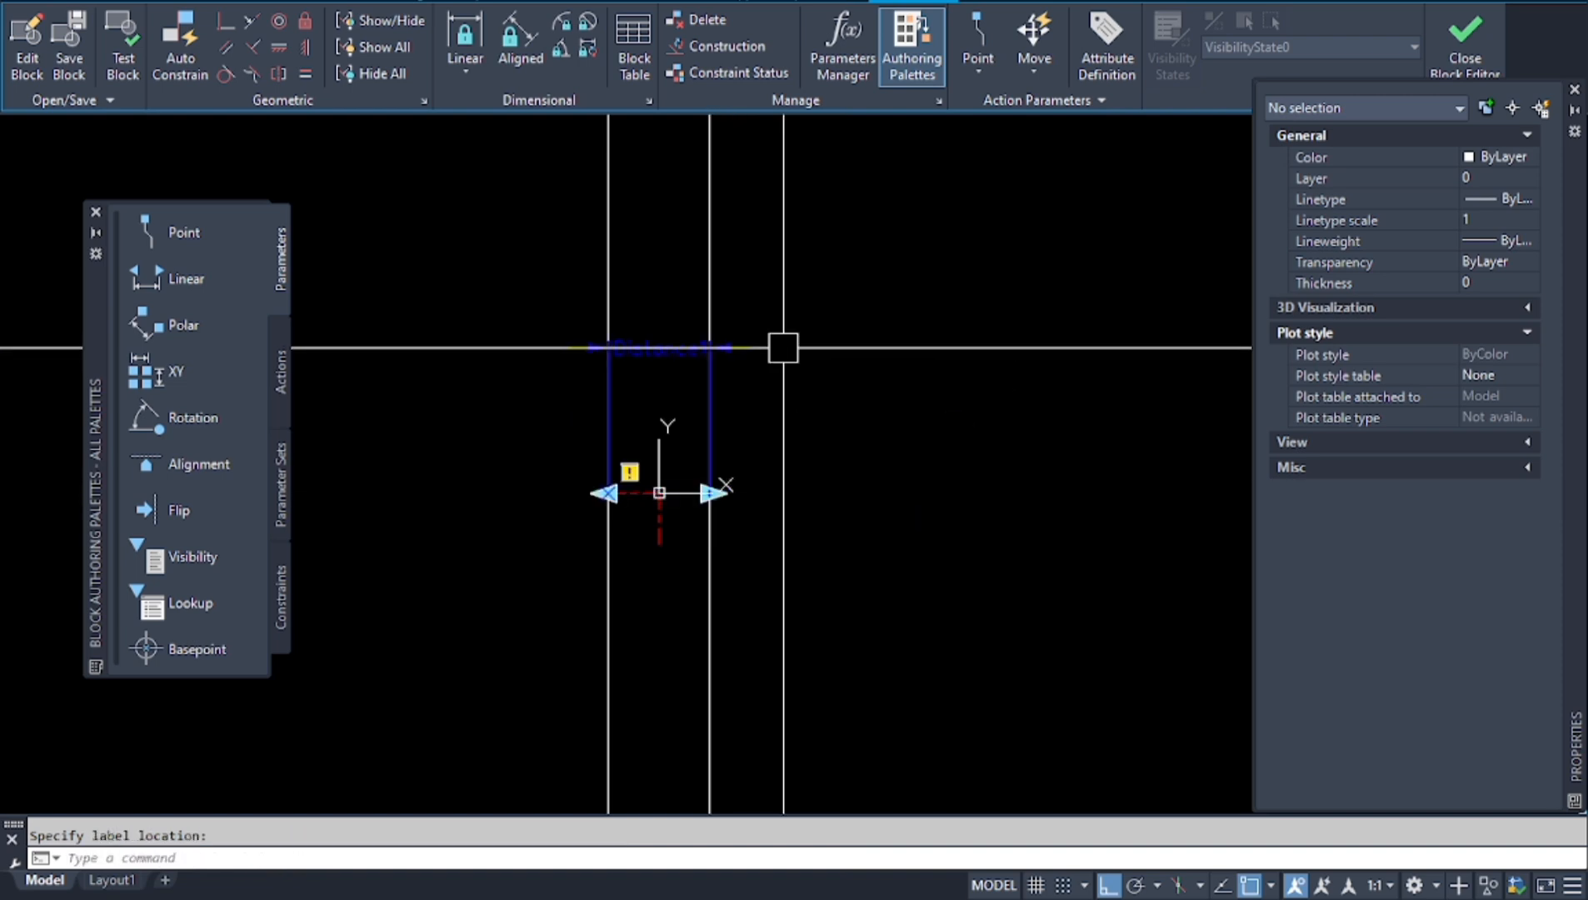
key("Escape")
middle_click_drag(805, 467, 921, 550)
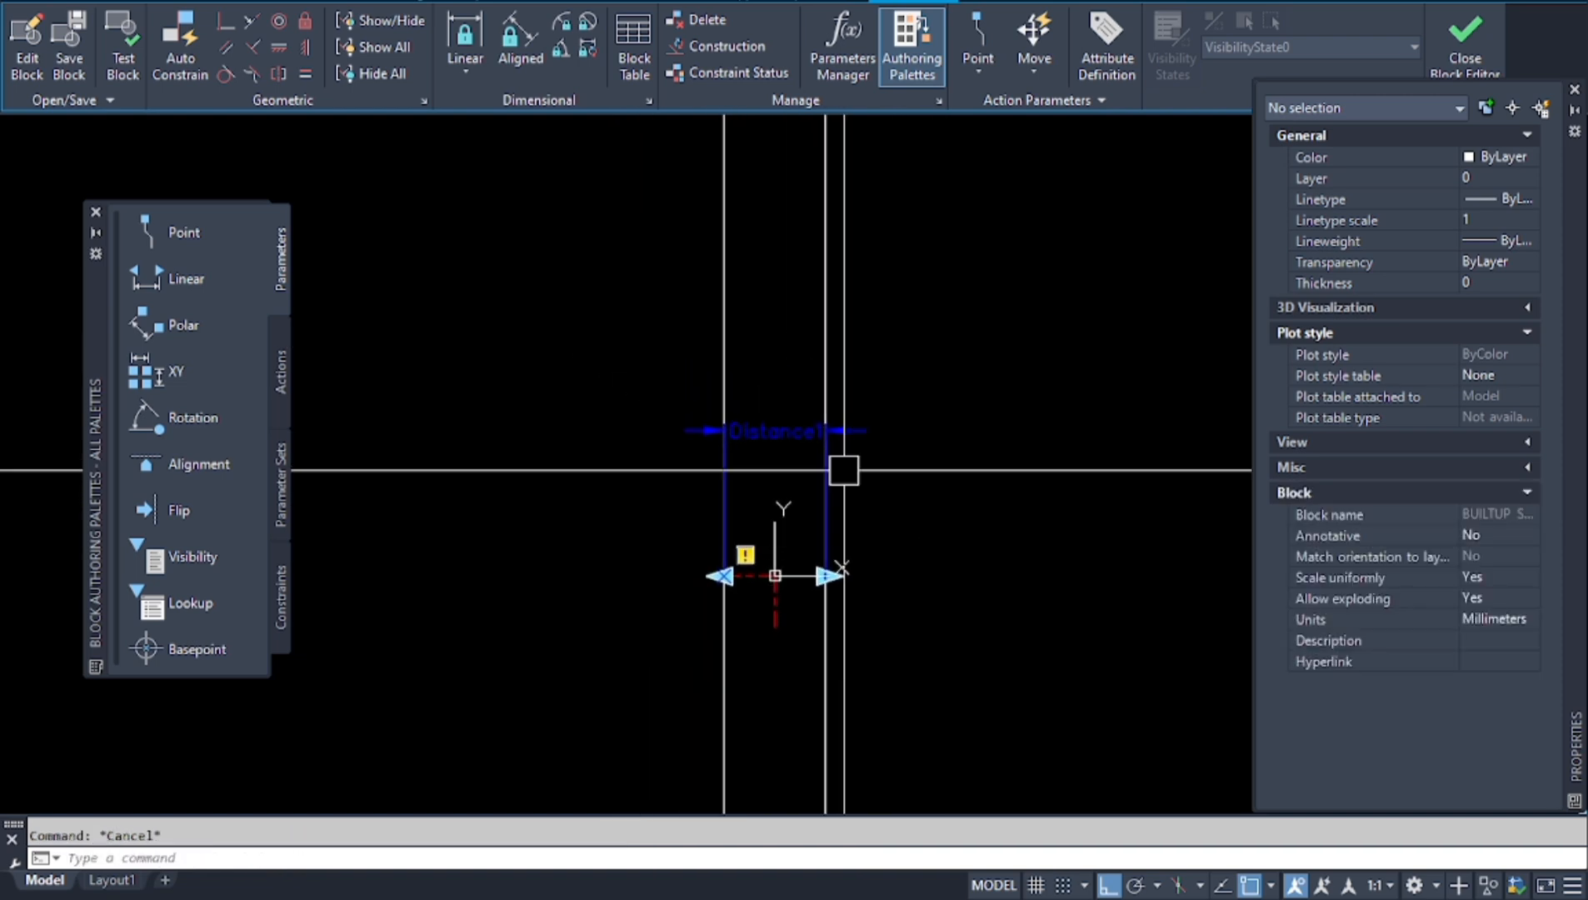
Rename the linear parameter across the web's thickness to WEB THK.
scroll(825, 441, "up", 2)
left_click(770, 428)
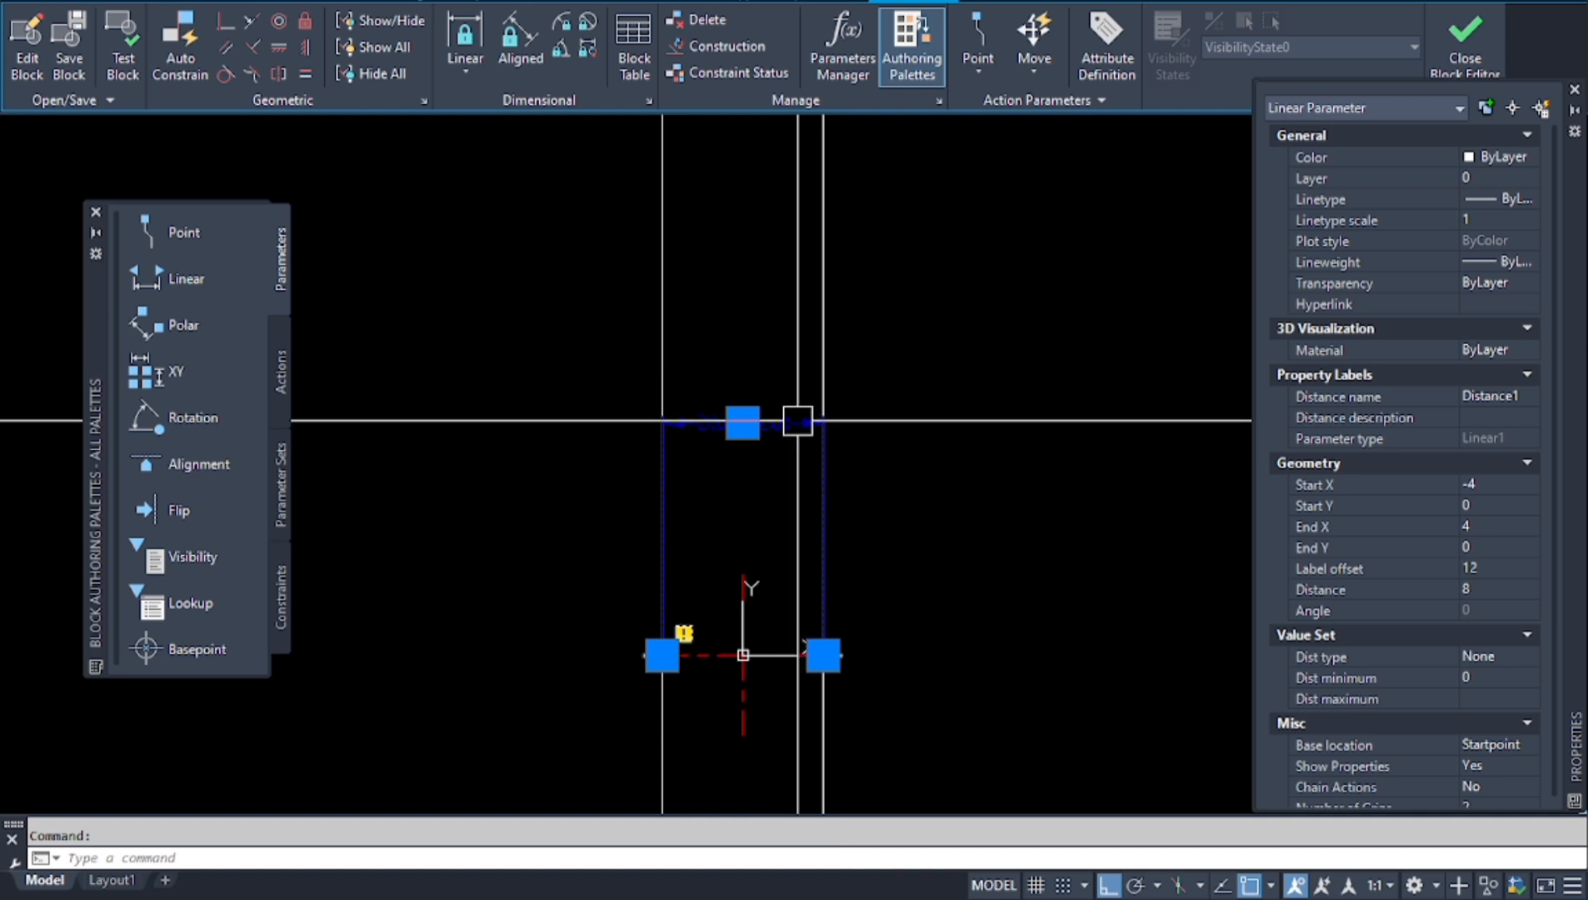
right_click(800, 430)
left_click(925, 382)
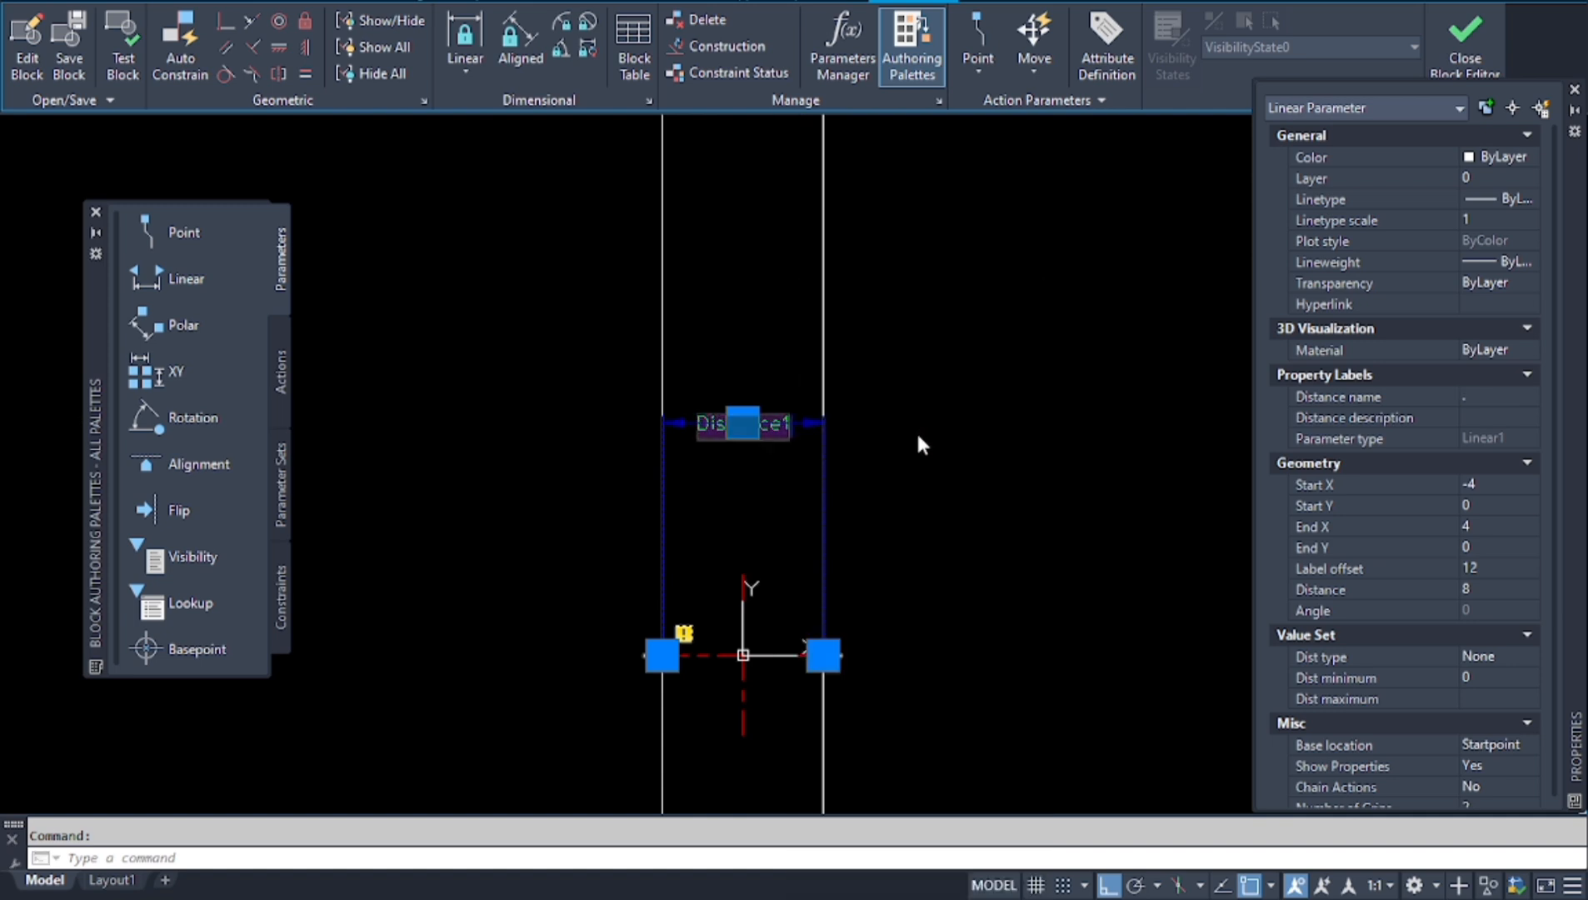
type("WIDTH")
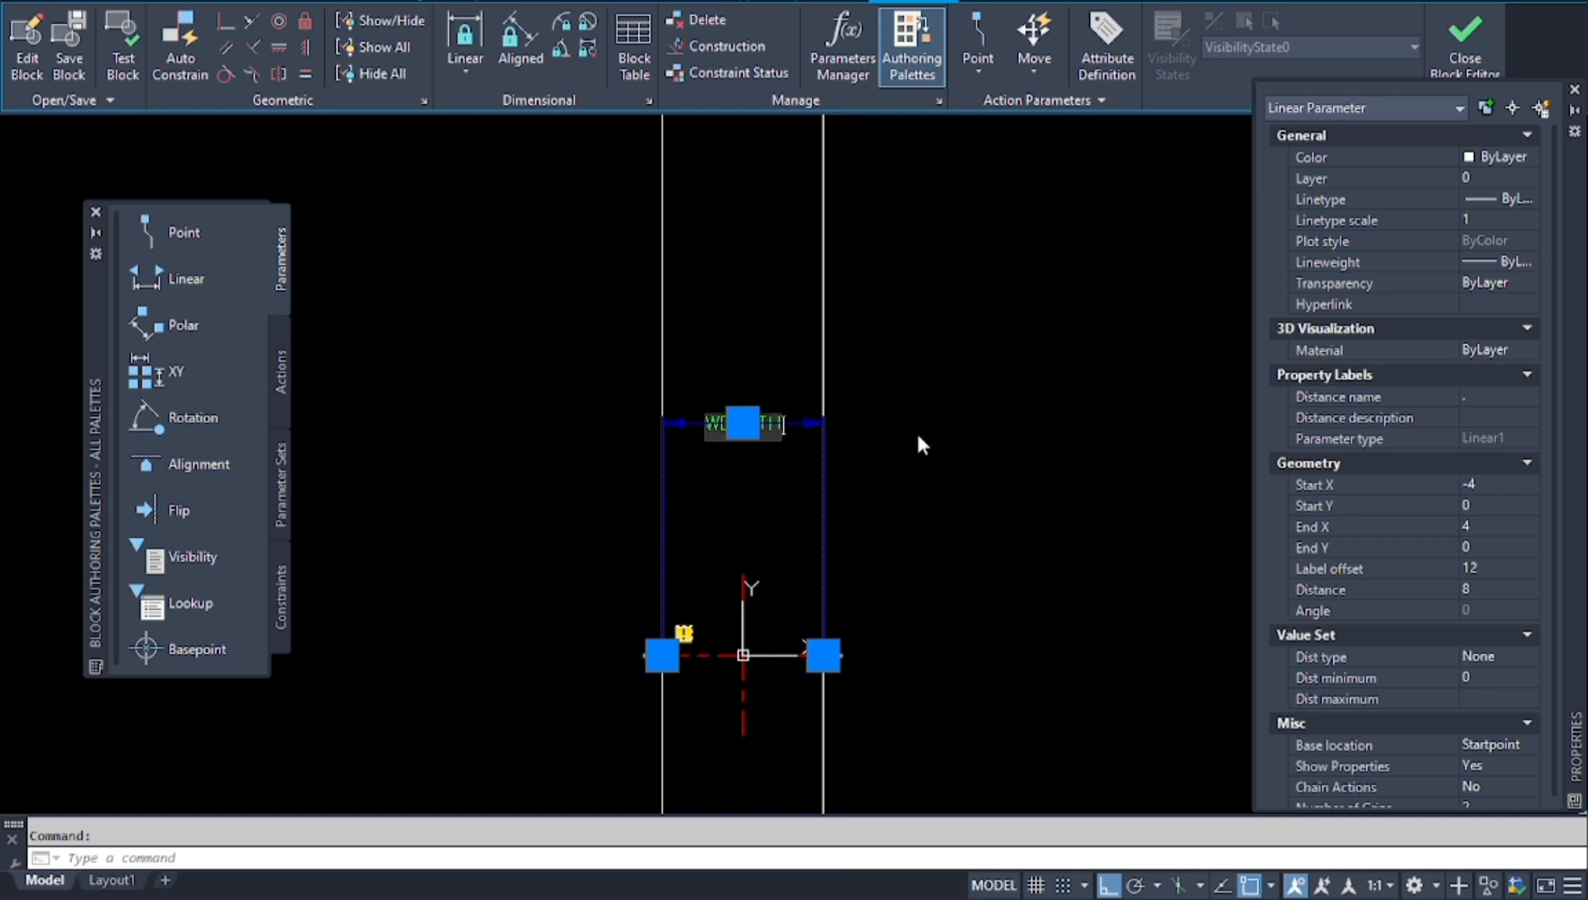
type("K.")
left_click(940, 519)
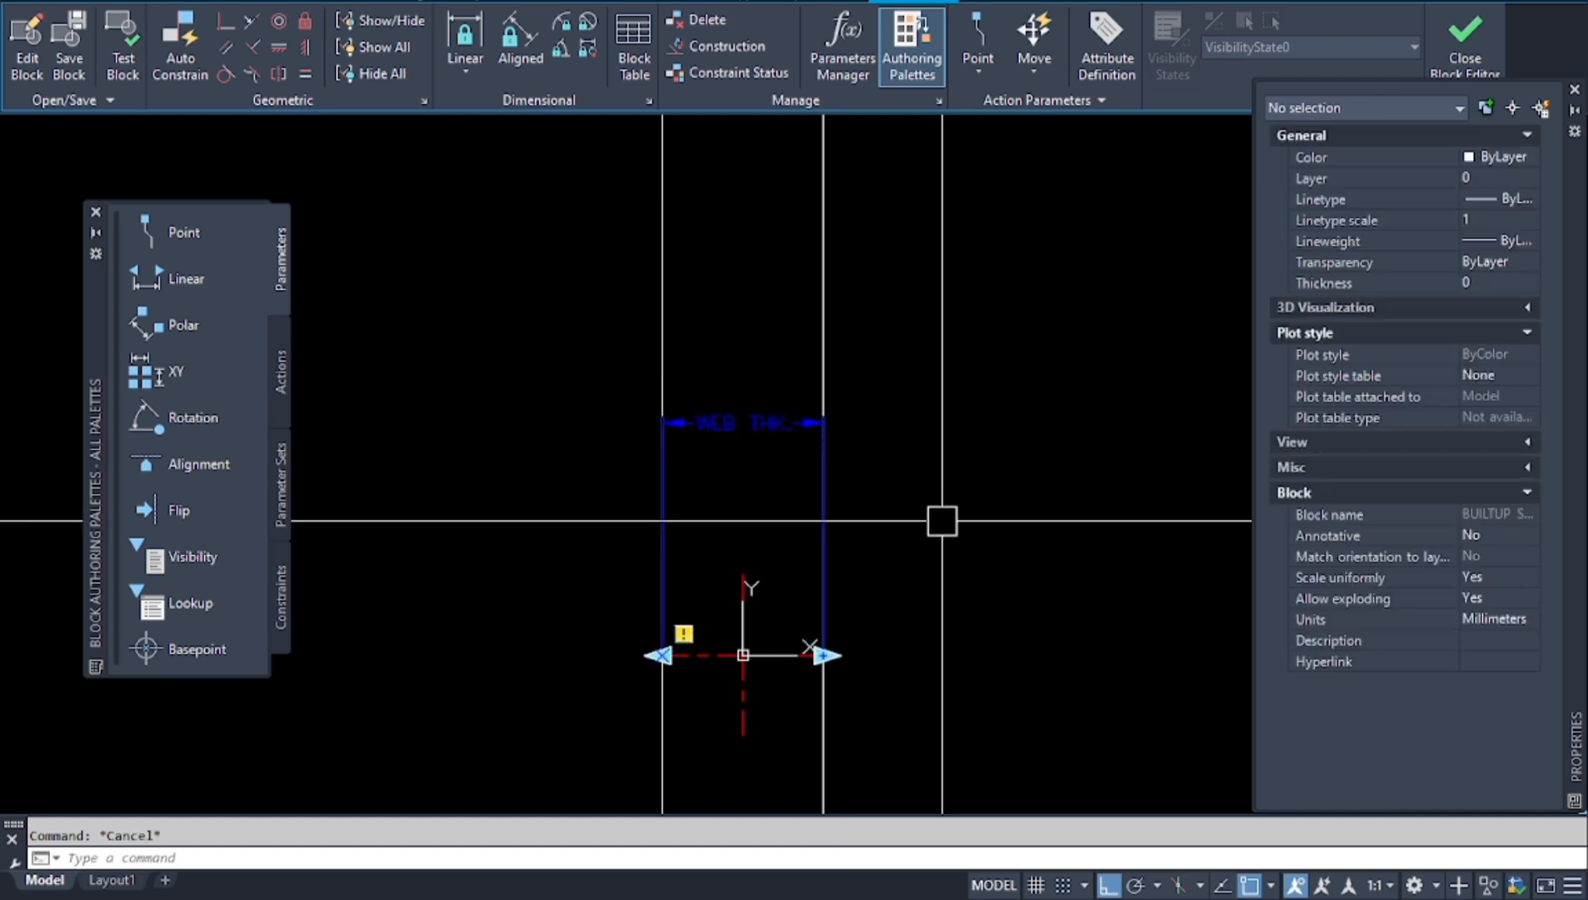
Set the number of grips of the WEB THK. parameter to 1.
left_click(768, 475)
left_click(746, 380)
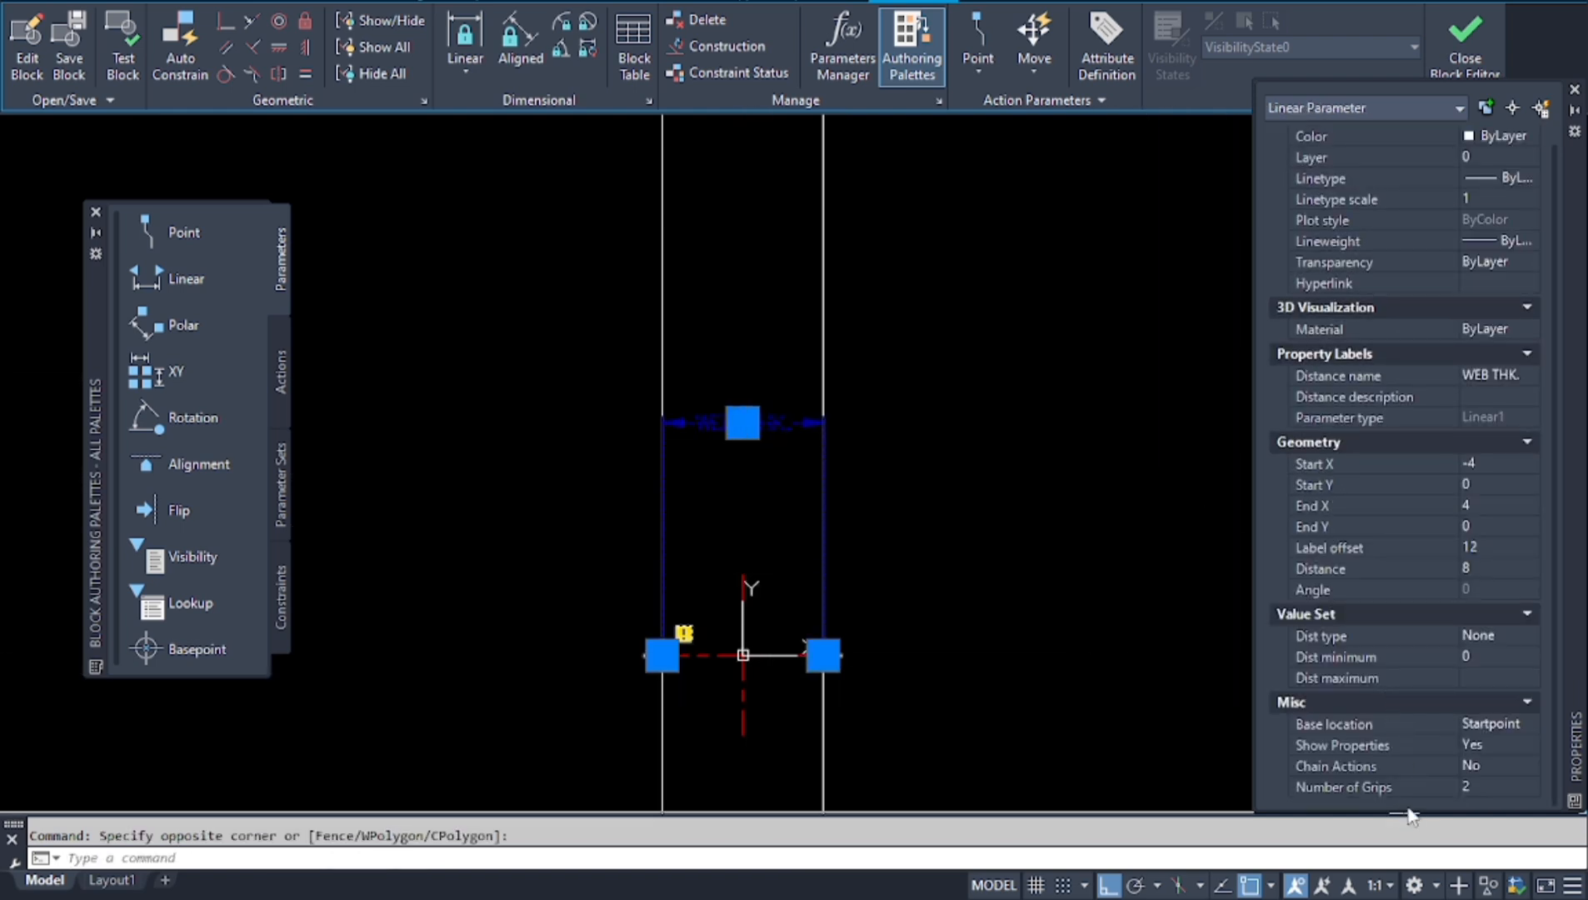
left_click(1482, 788)
left_click(1491, 833)
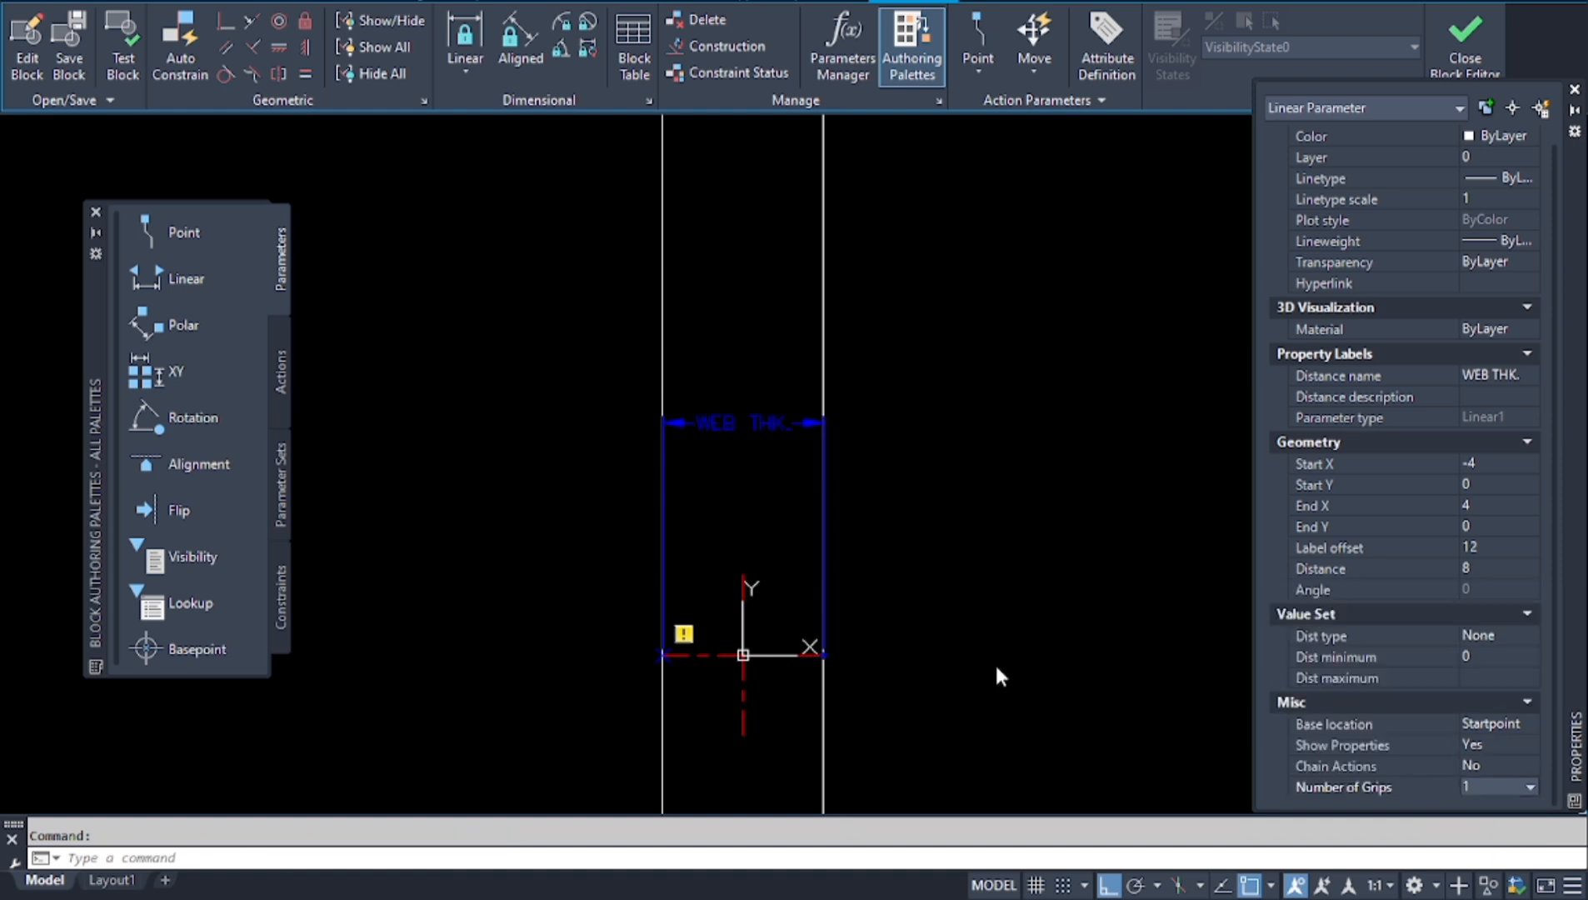
key("Escape")
Add a linear parameter between the lower left and lower right corners of the top flange, with its label above the flange.
scroll(874, 554, "down", 9)
scroll(766, 518, "down", 2)
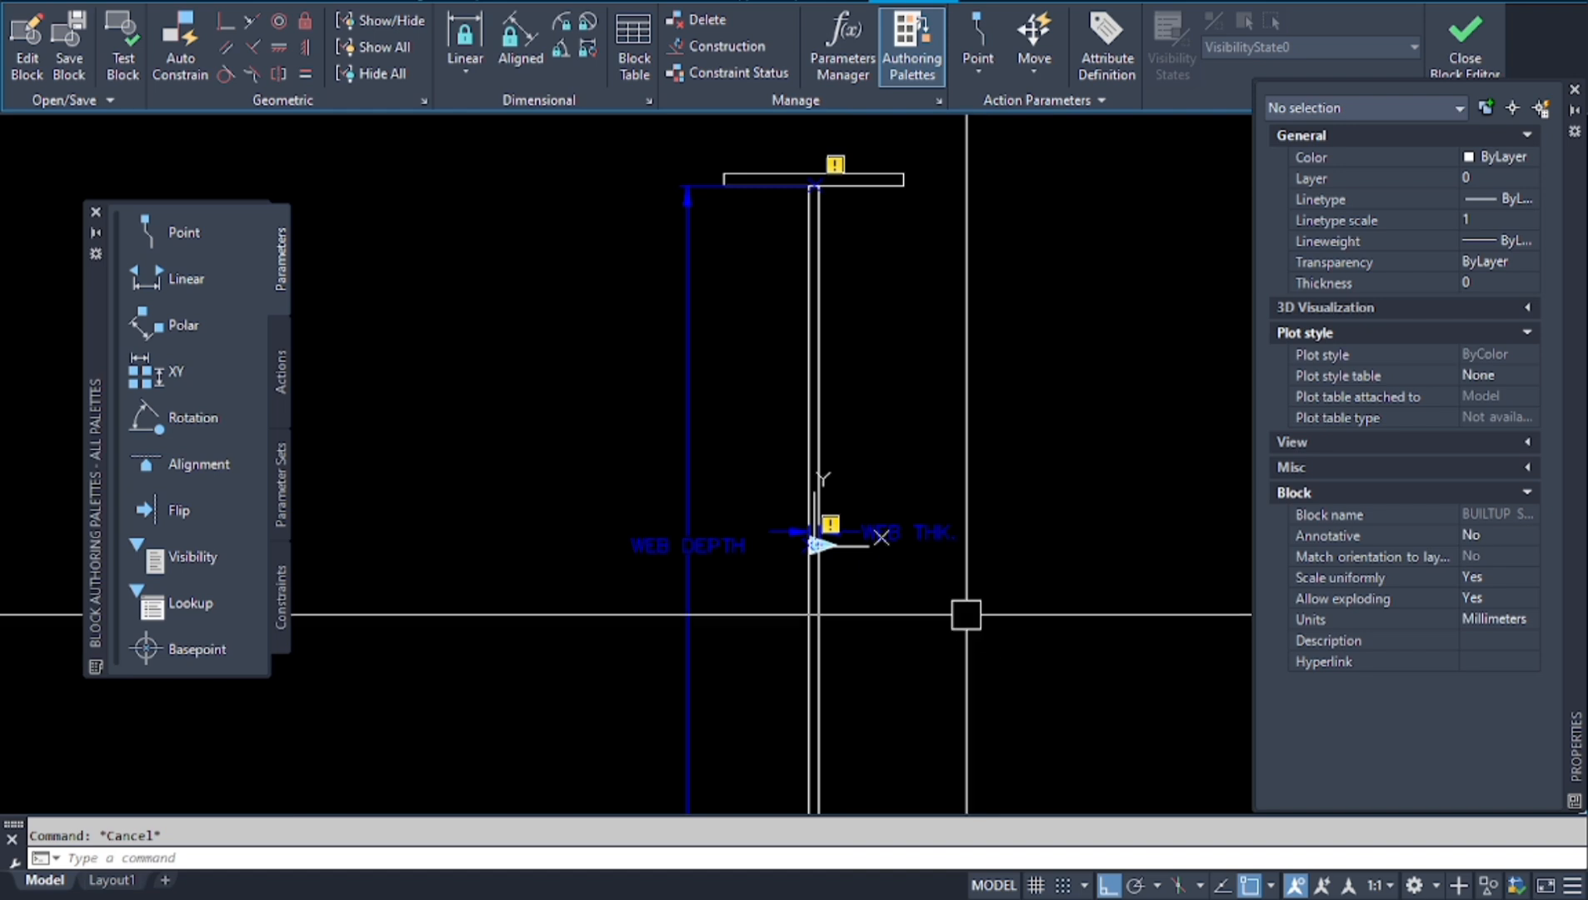
scroll(823, 517, "down", 2)
scroll(750, 309, "up", 2)
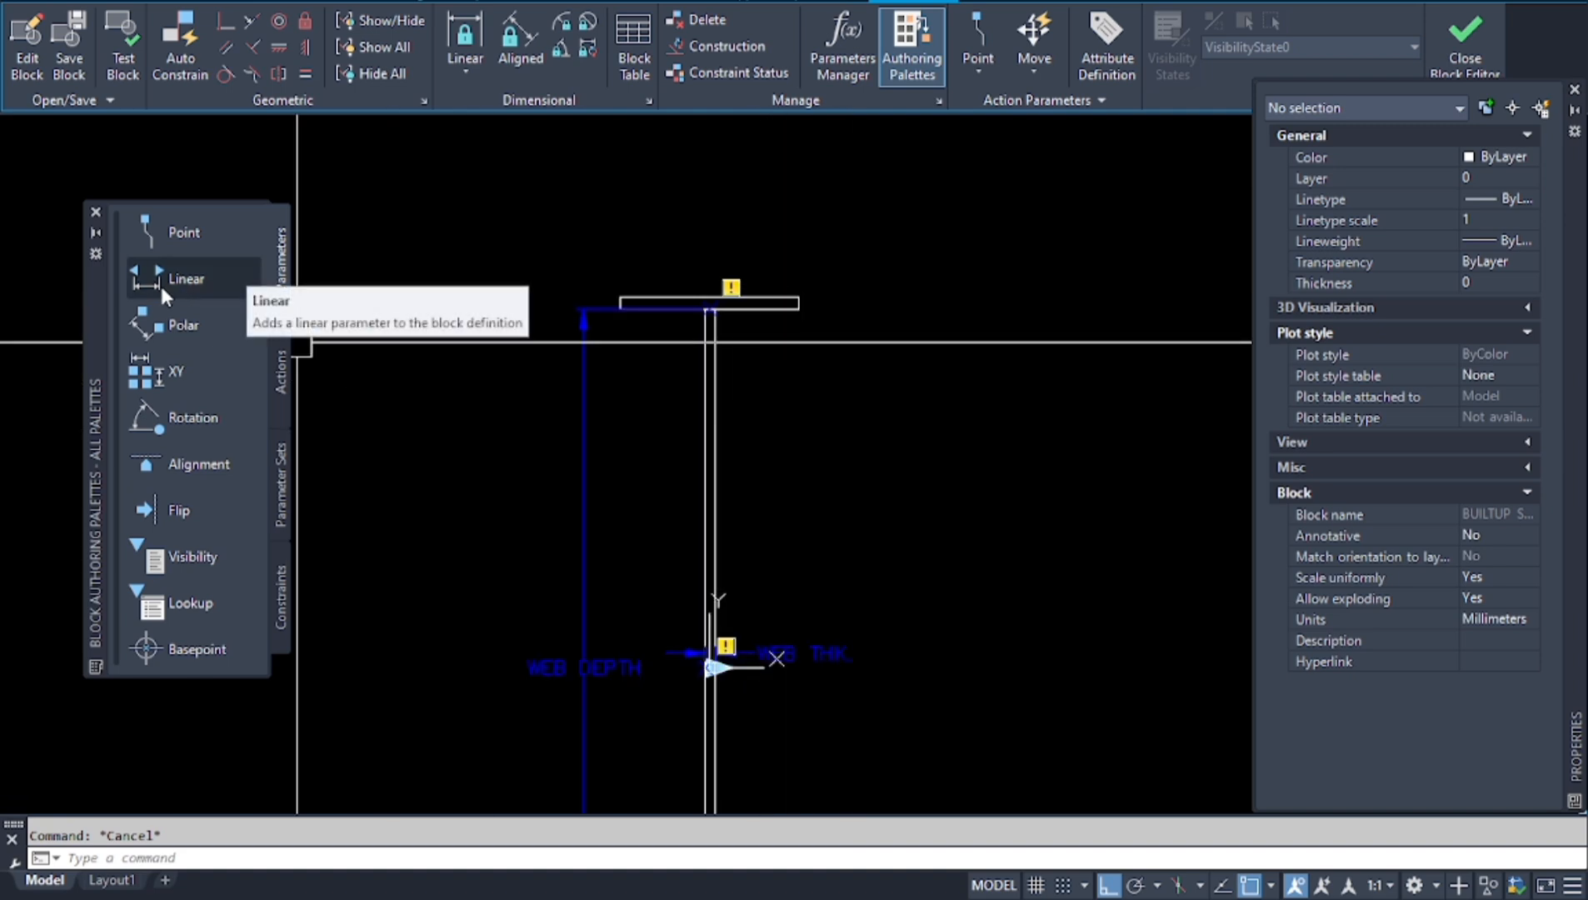
left_click(160, 283)
scroll(617, 321, "up", 4)
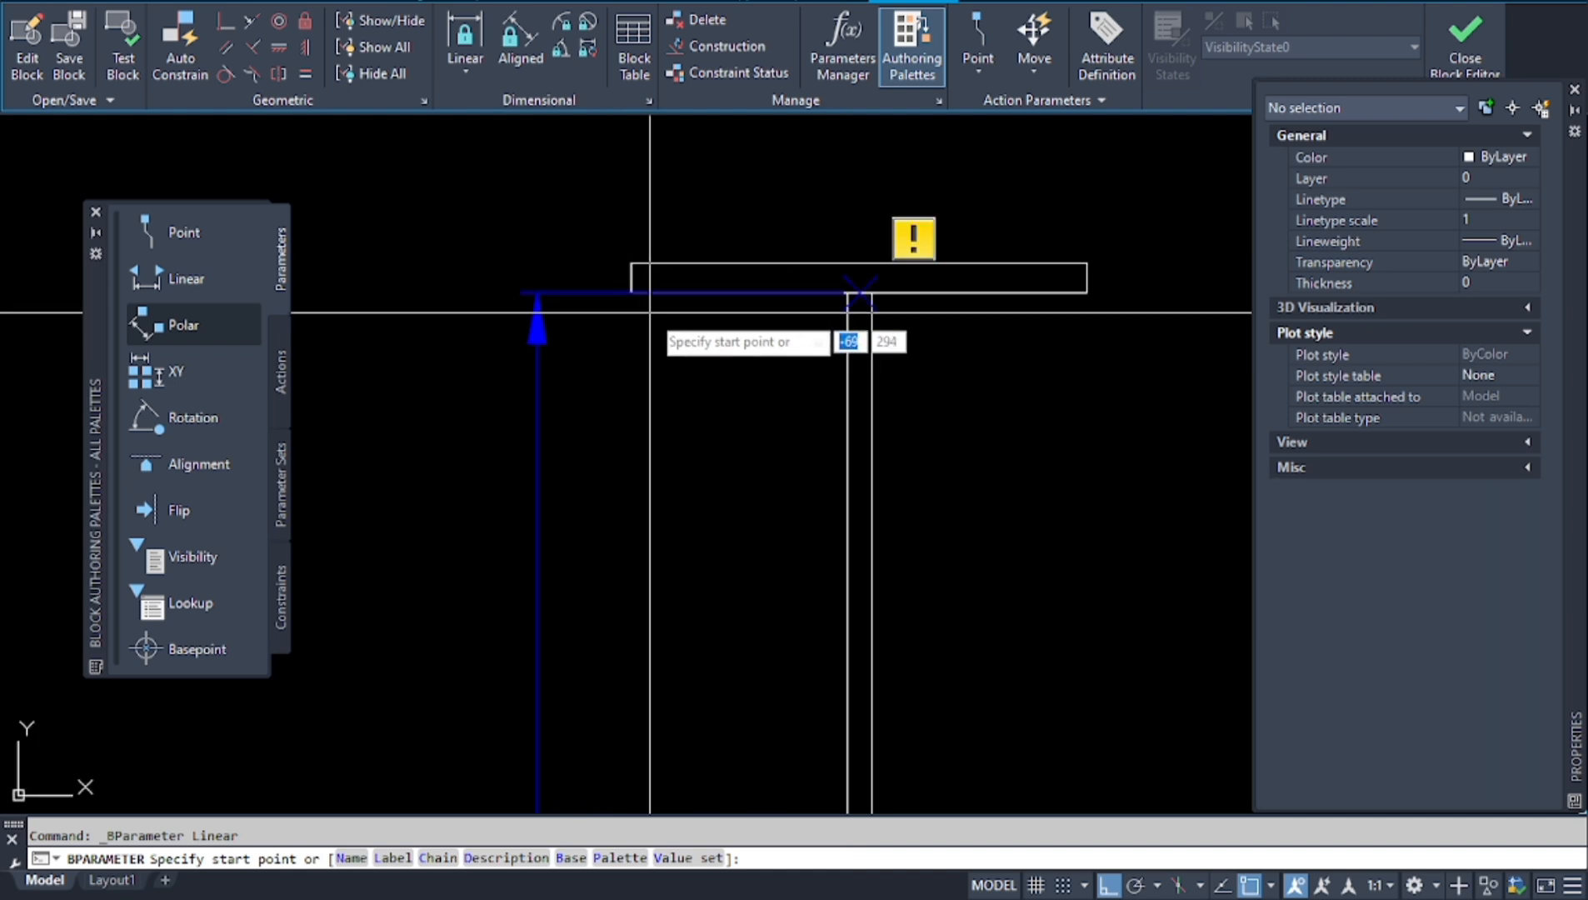
left_click(631, 292)
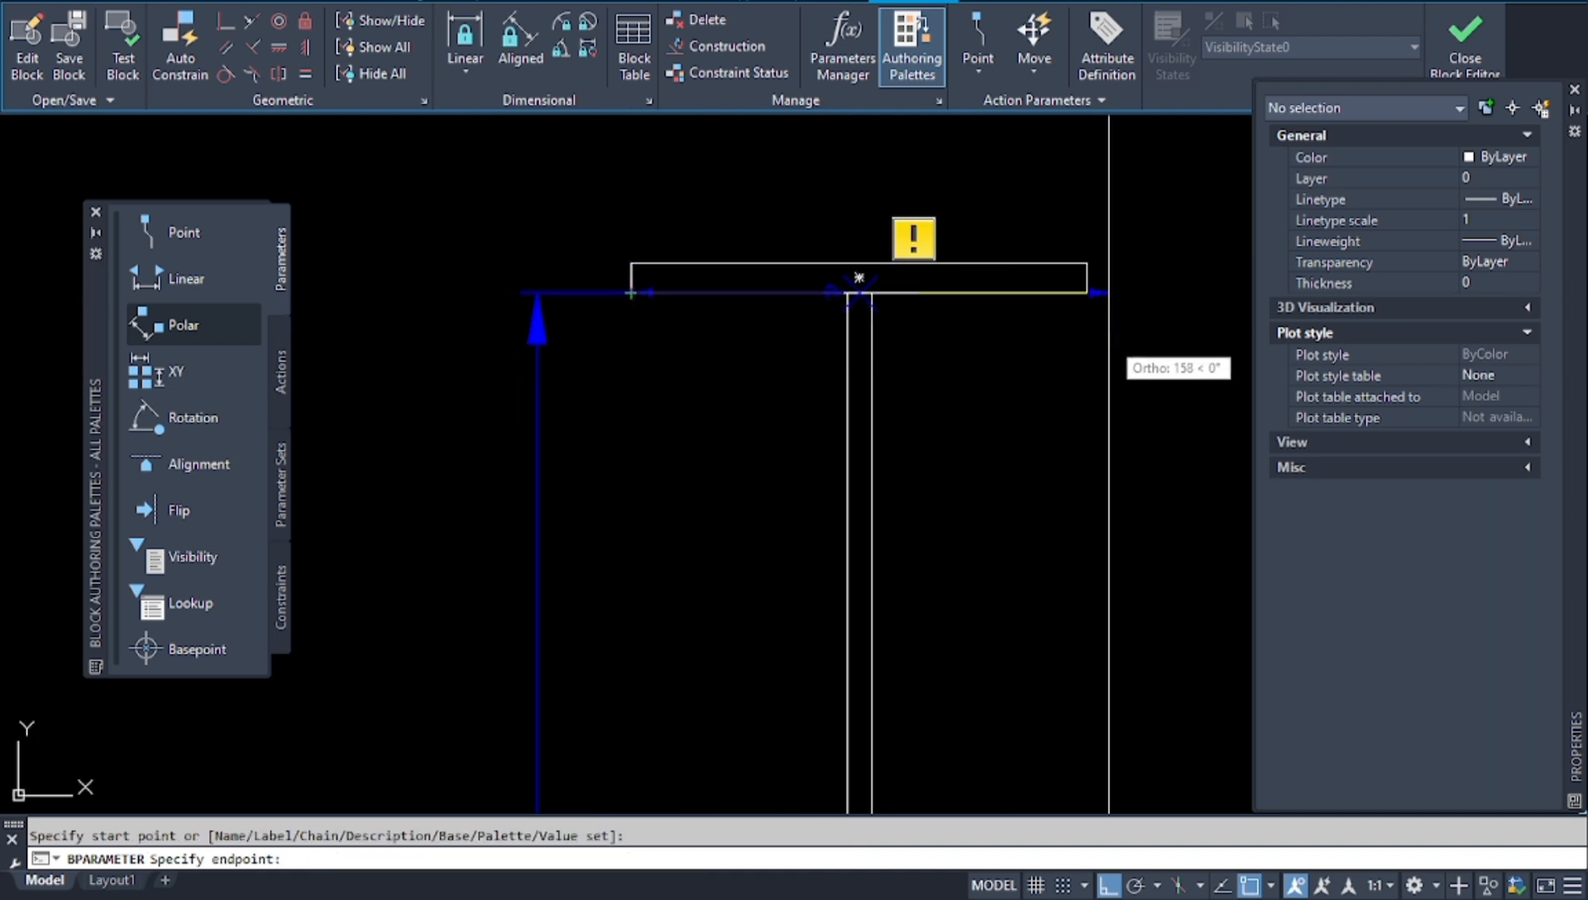
left_click(1085, 291)
scroll(1088, 390, "down", 4)
scroll(1074, 317, "up", 2)
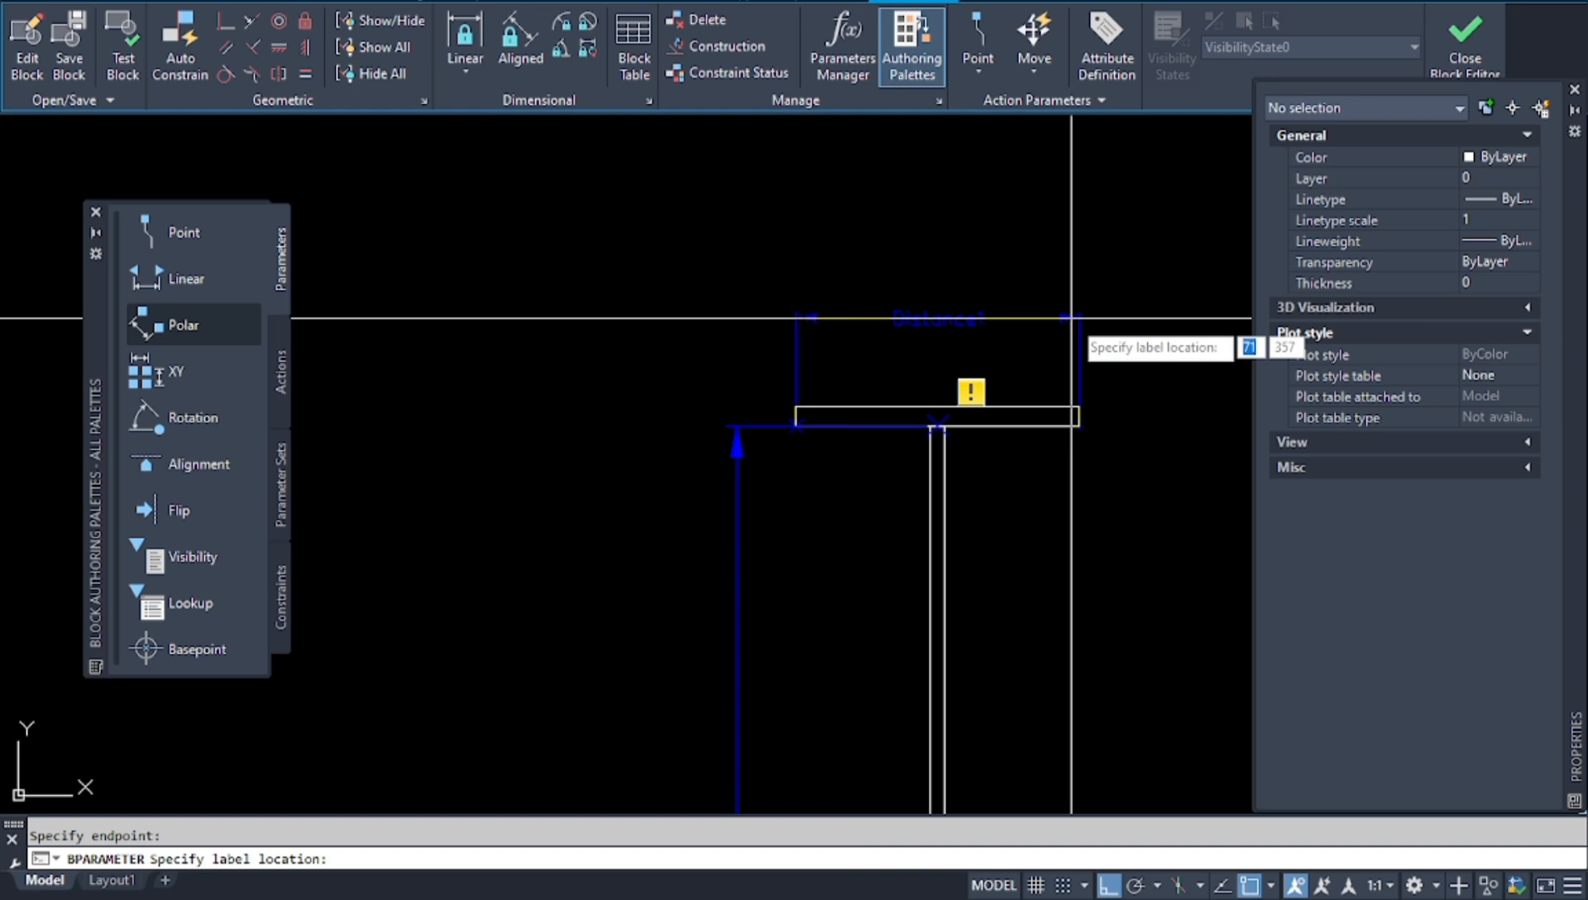
left_click(1071, 317)
key("Escape")
Rename the linear parameter spanning the top flange to FLANGE WIDTH.
scroll(1097, 431, "up", 2)
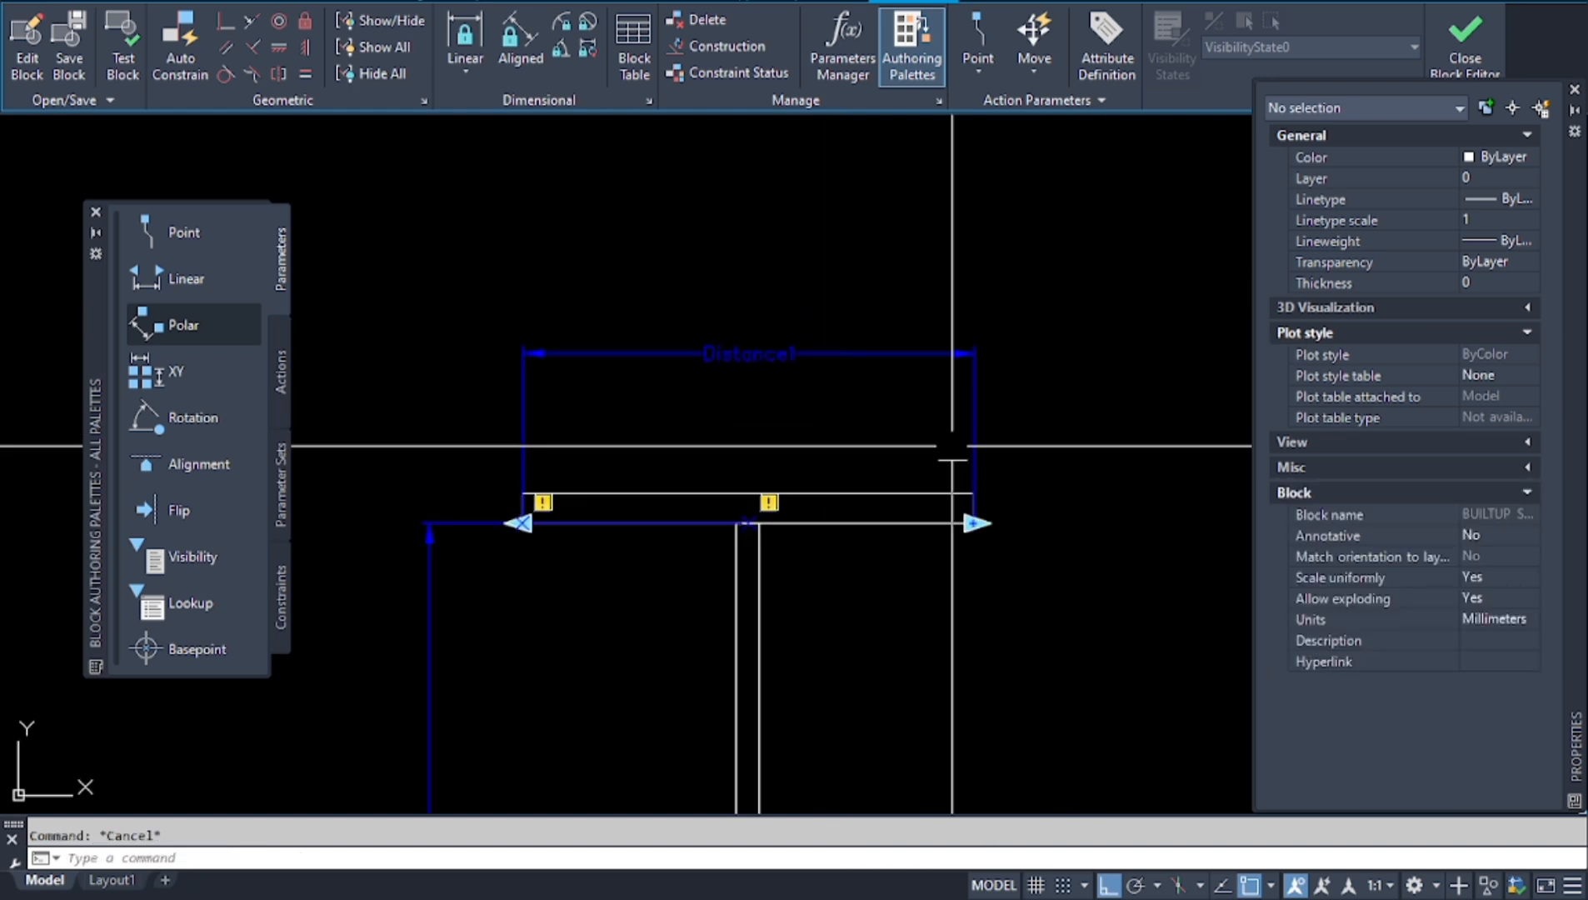
left_click(888, 433)
left_click(749, 311)
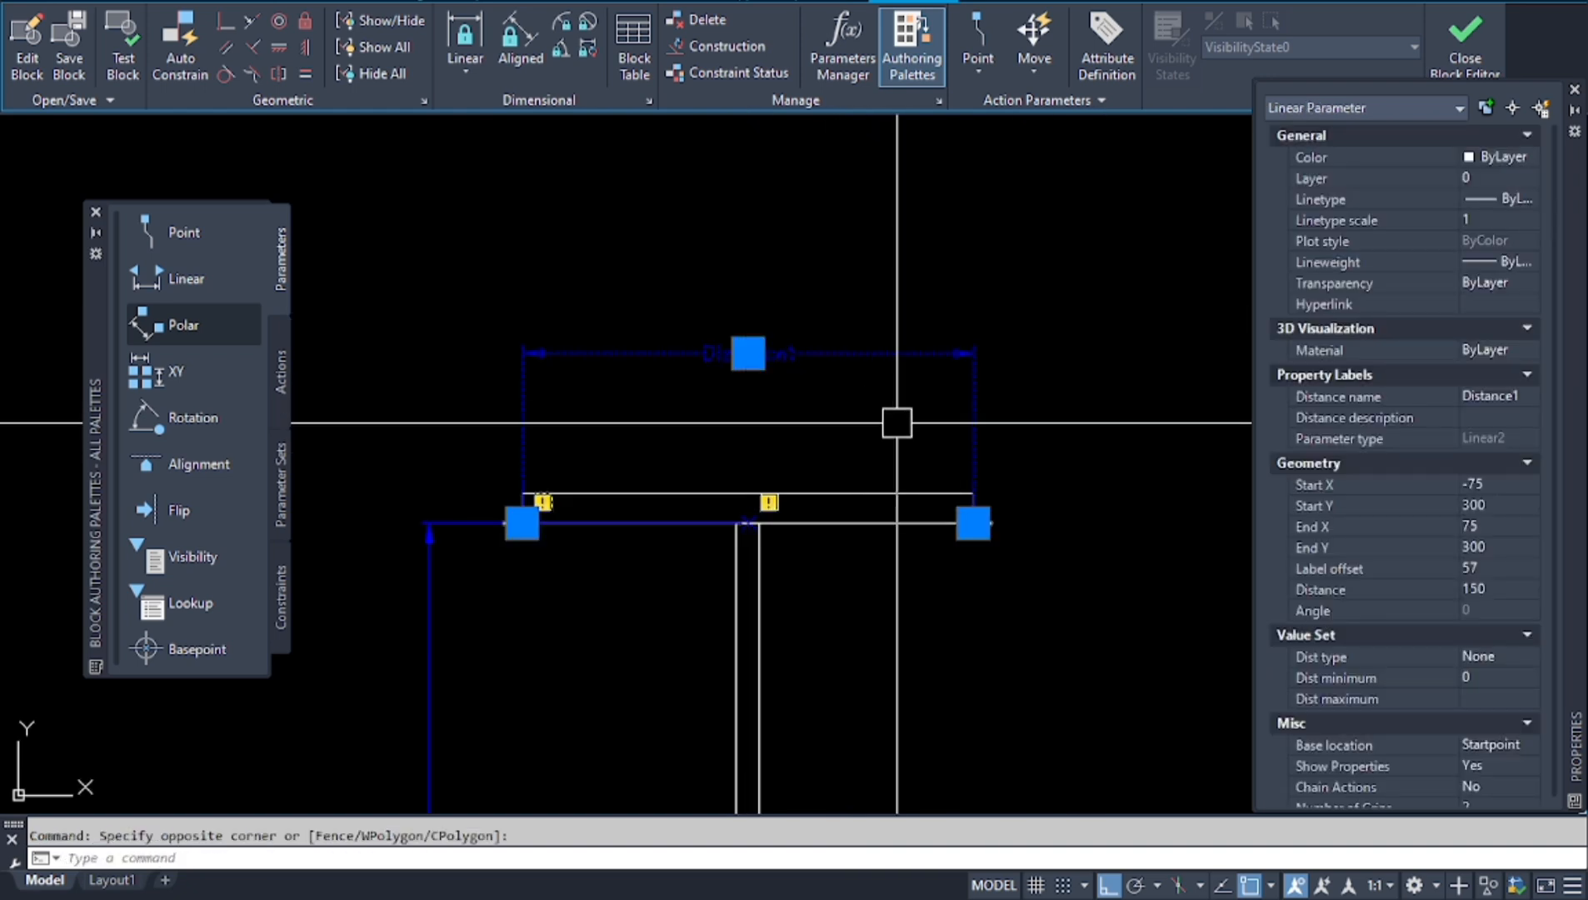
right_click(800, 355)
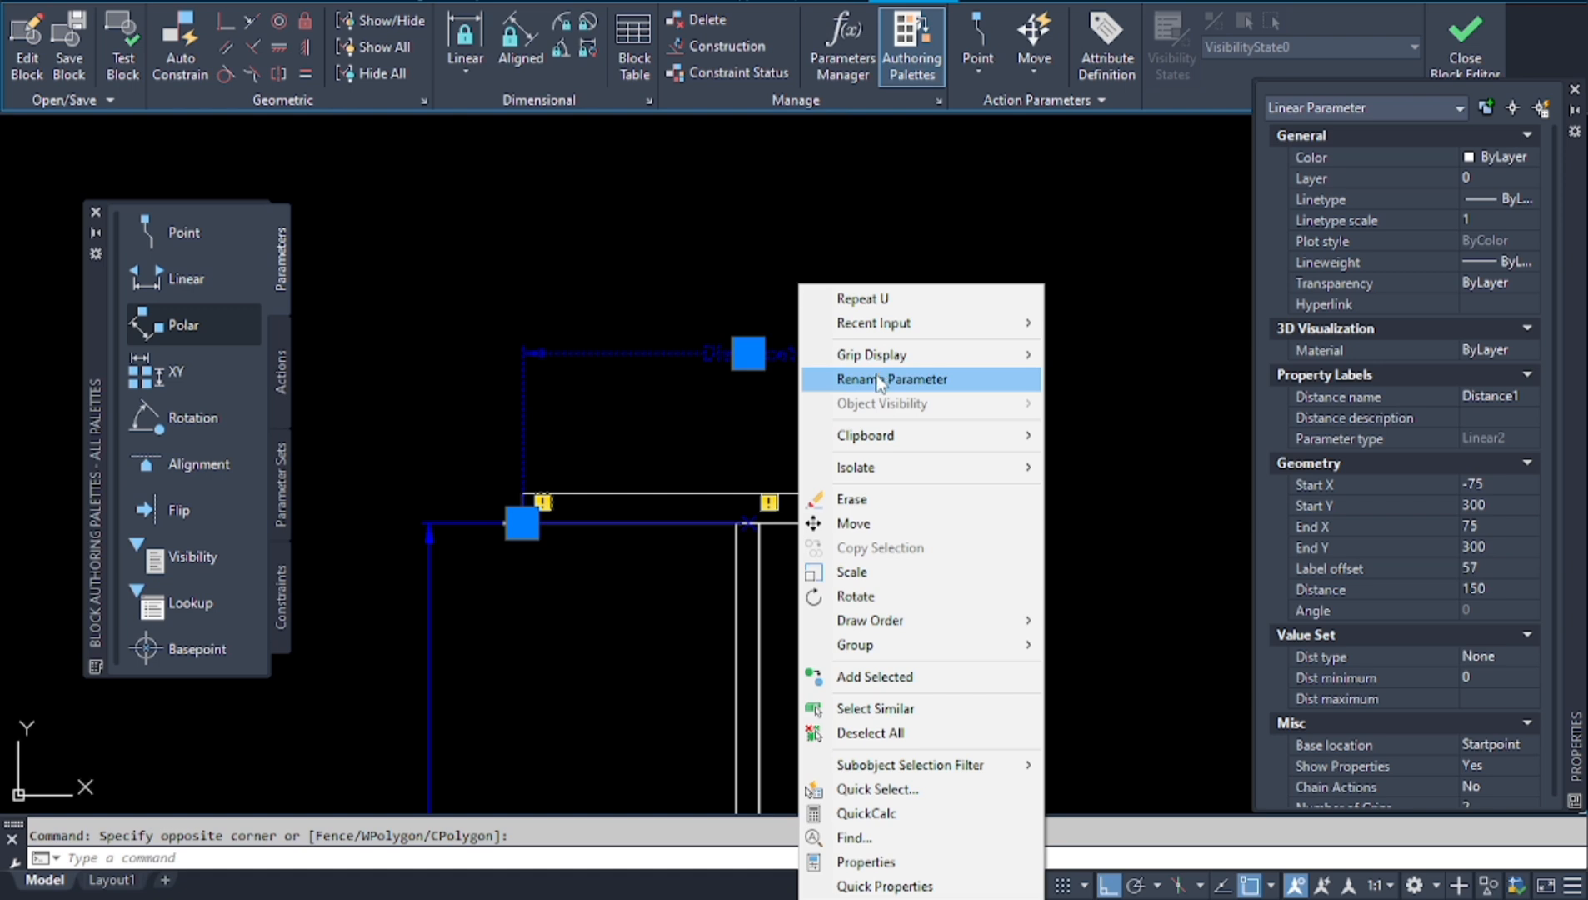
left_click(877, 380)
key("BackSpace")
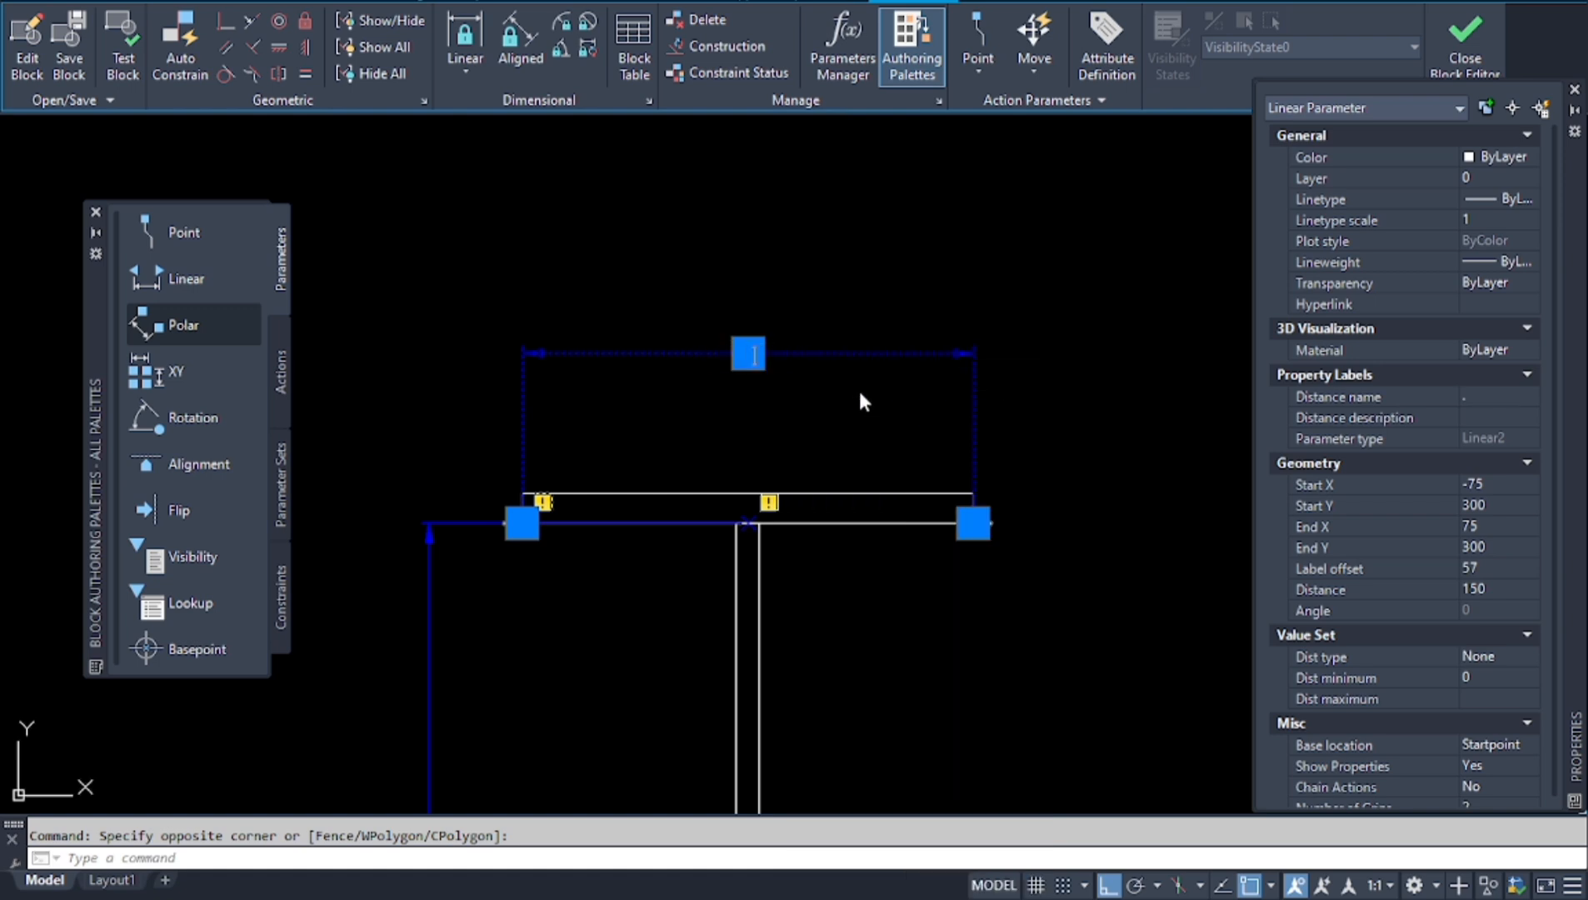
type("FLANGE W")
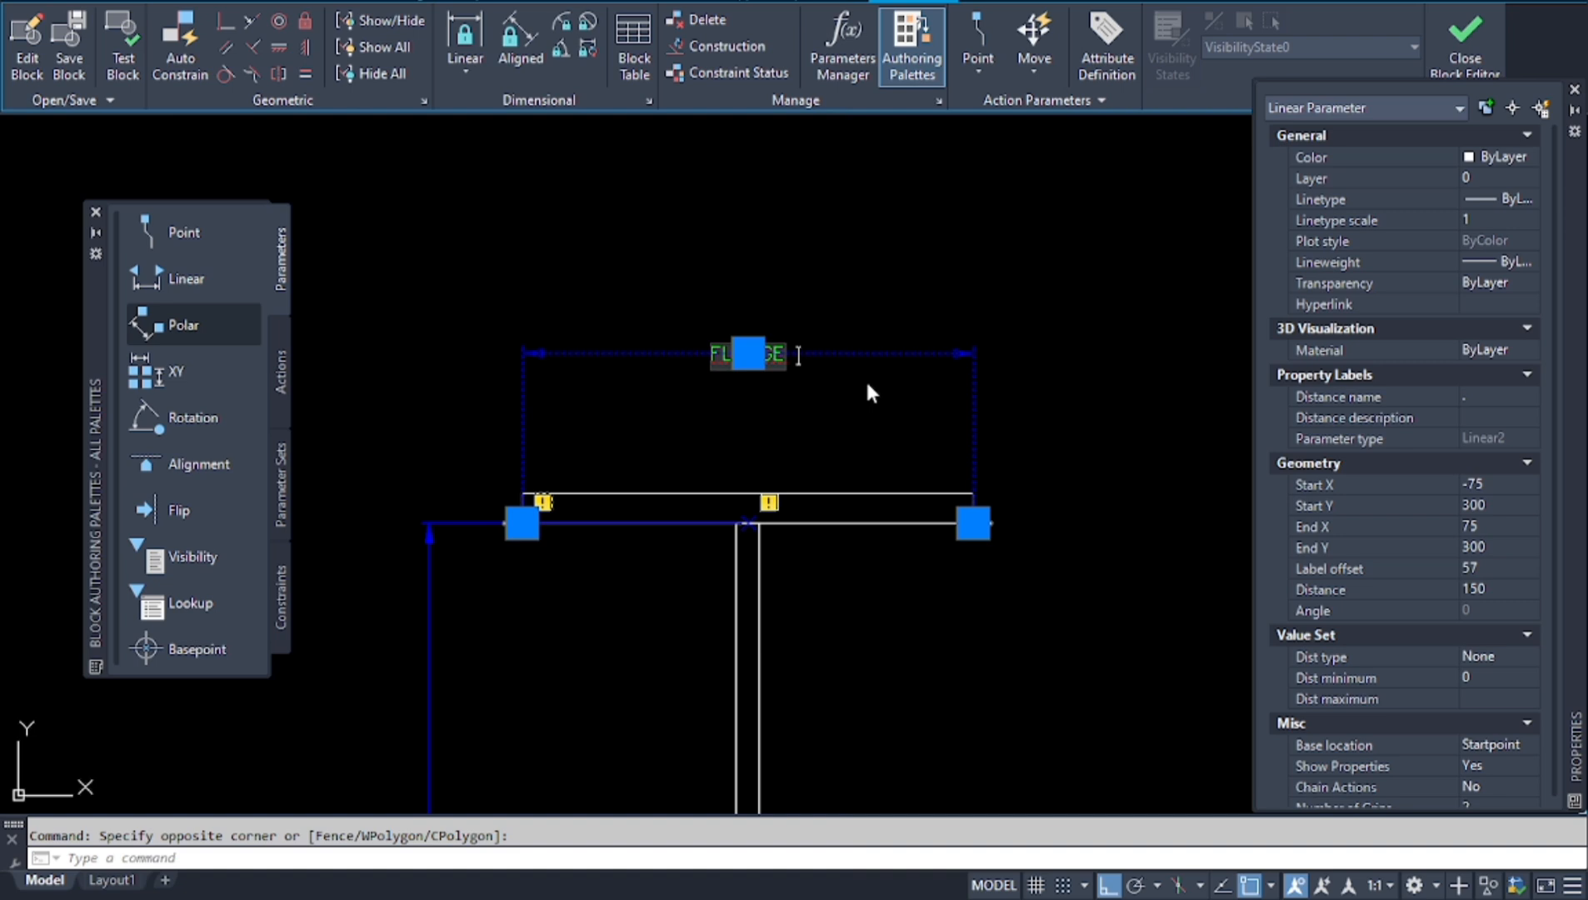
type("IDTH")
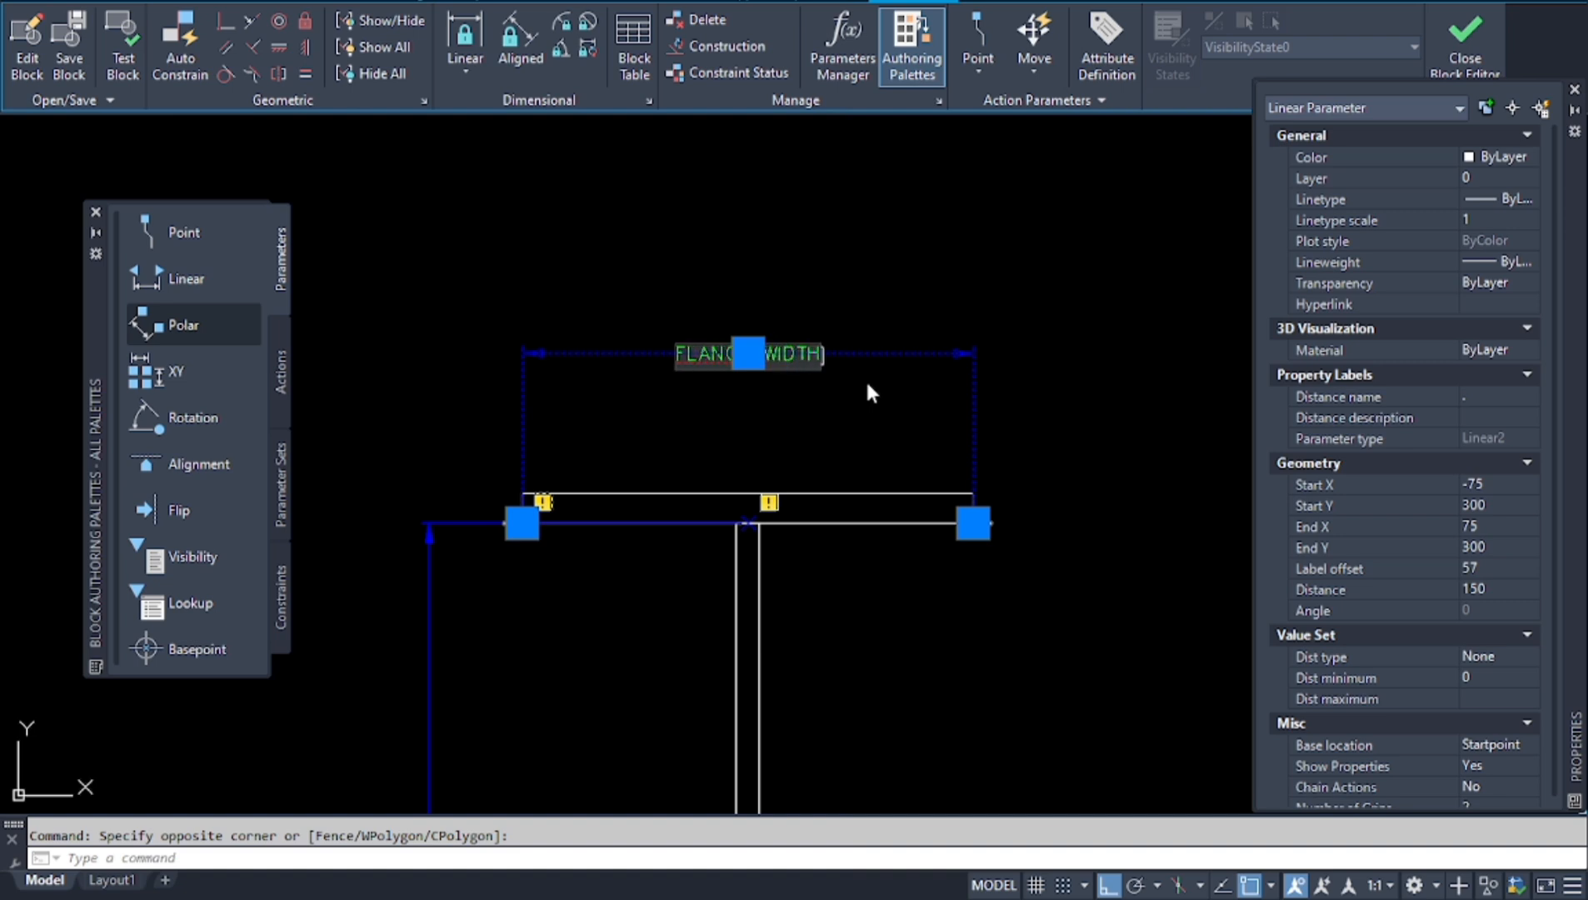
left_click(899, 416)
key("Escape")
Set the number of grips of the FLANGE WIDTH parameter to 1.
left_click(898, 427)
left_click(805, 303)
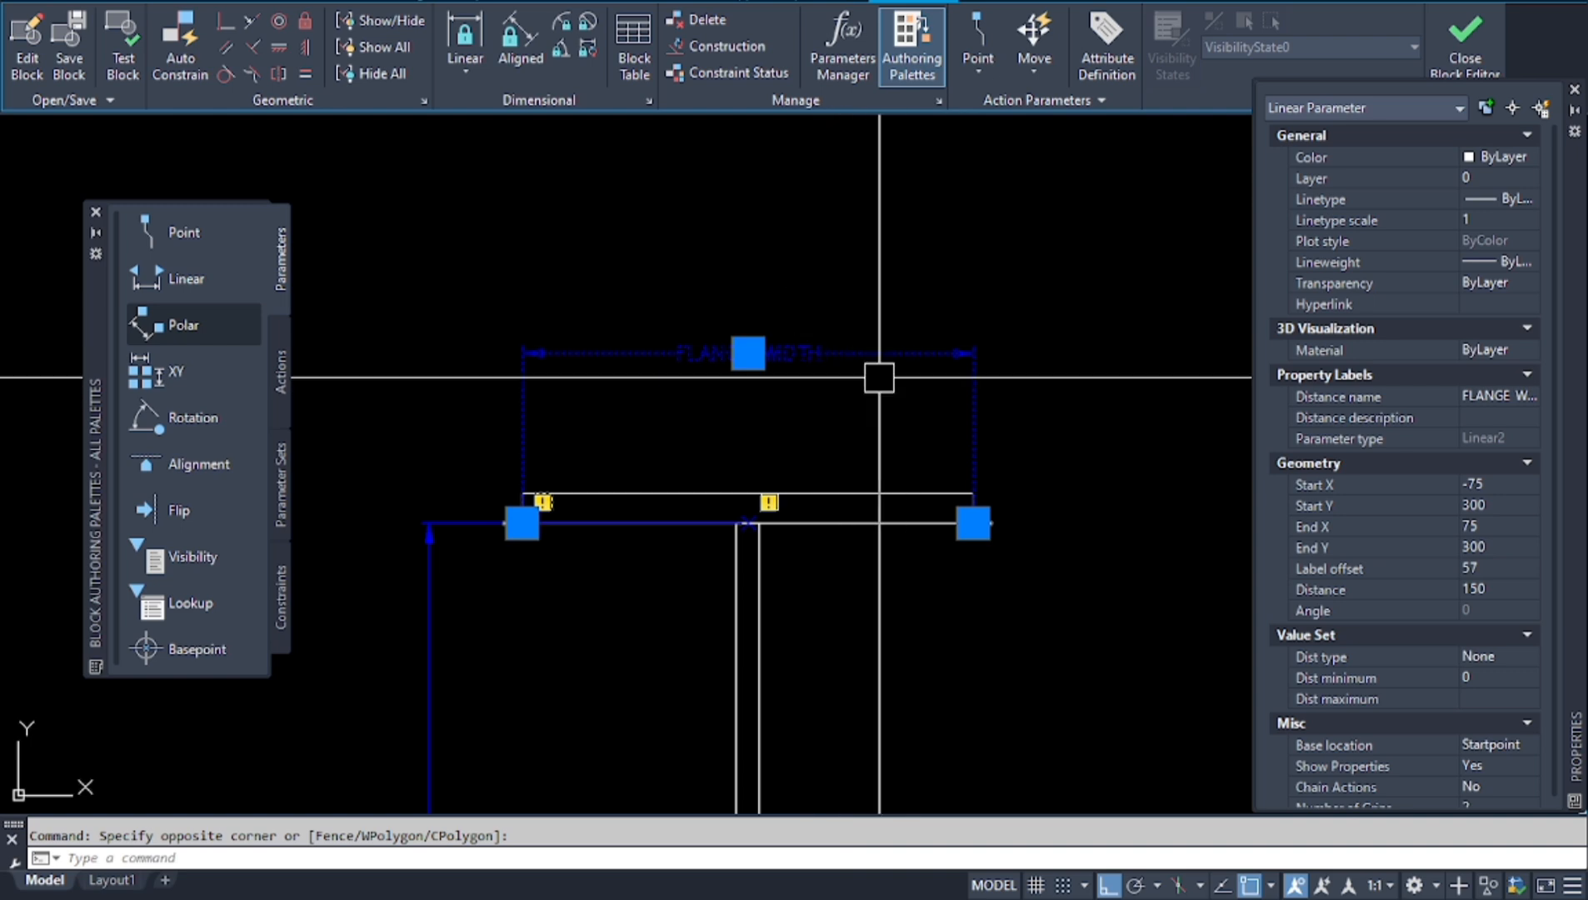
scroll(1390, 533, "down", 1)
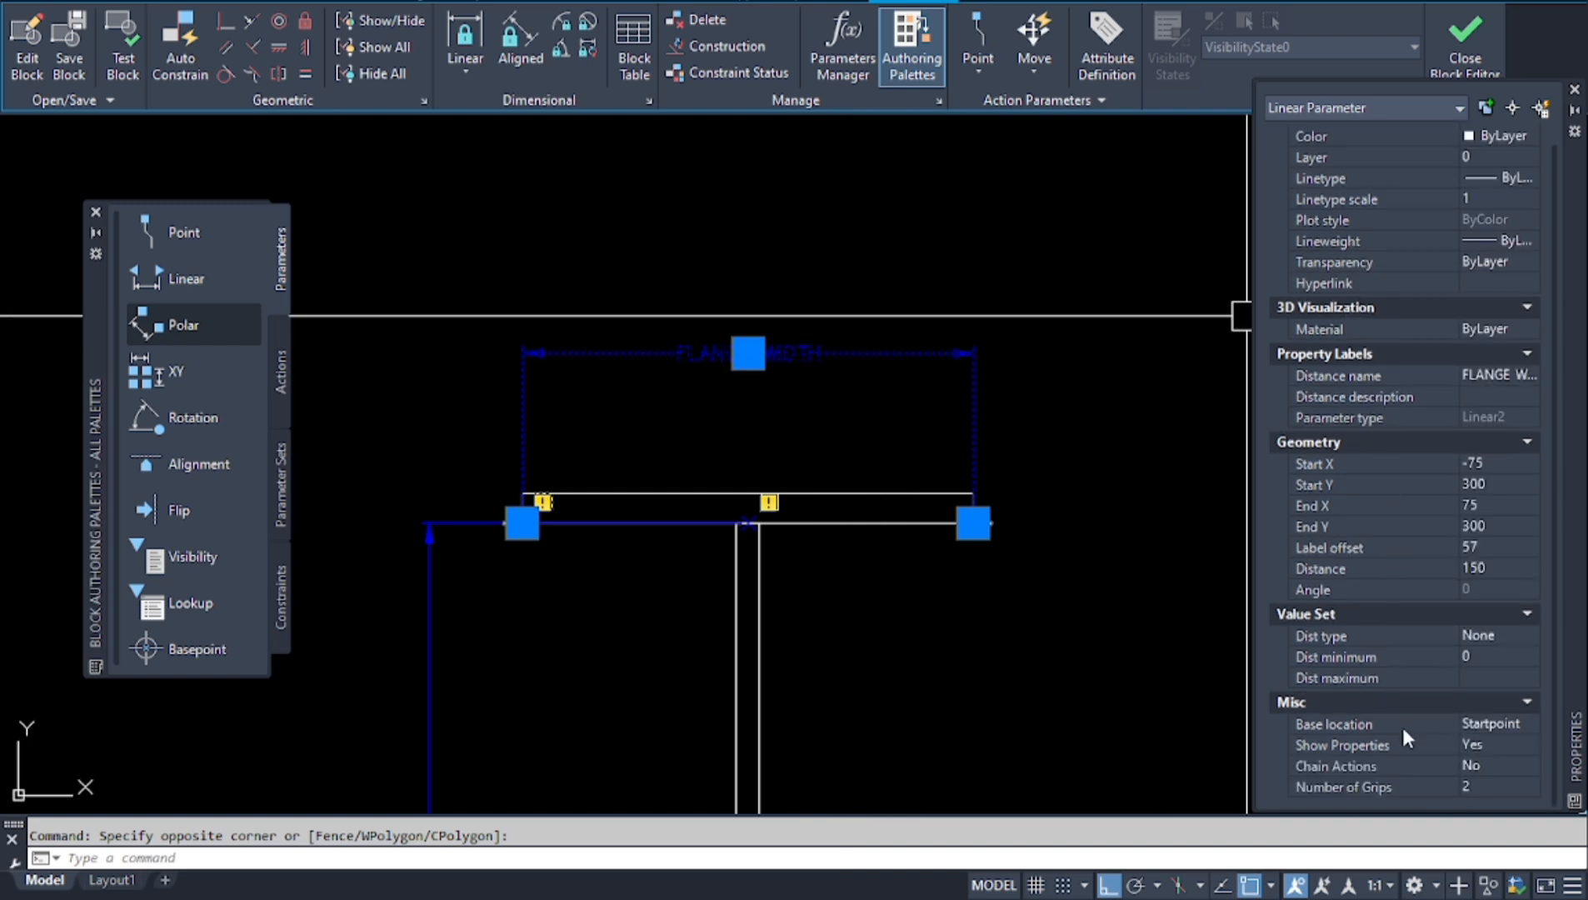
key("Escape")
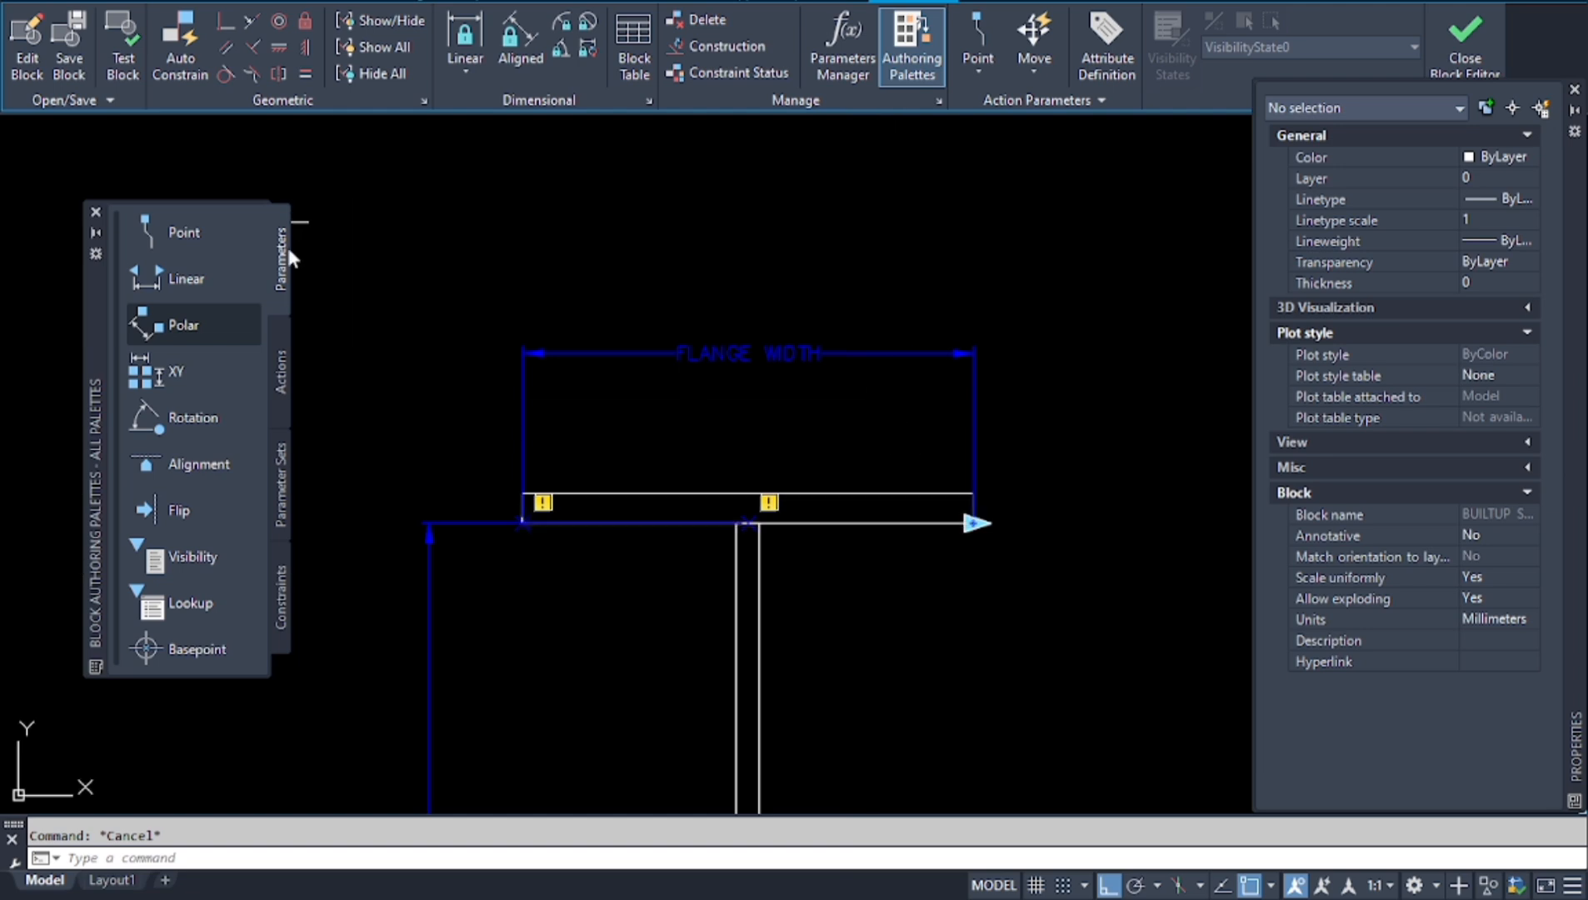
Add a vertical linear parameter between the midpoints of the top flange's lower and upper edges, with its label left of the web.
left_click(157, 278)
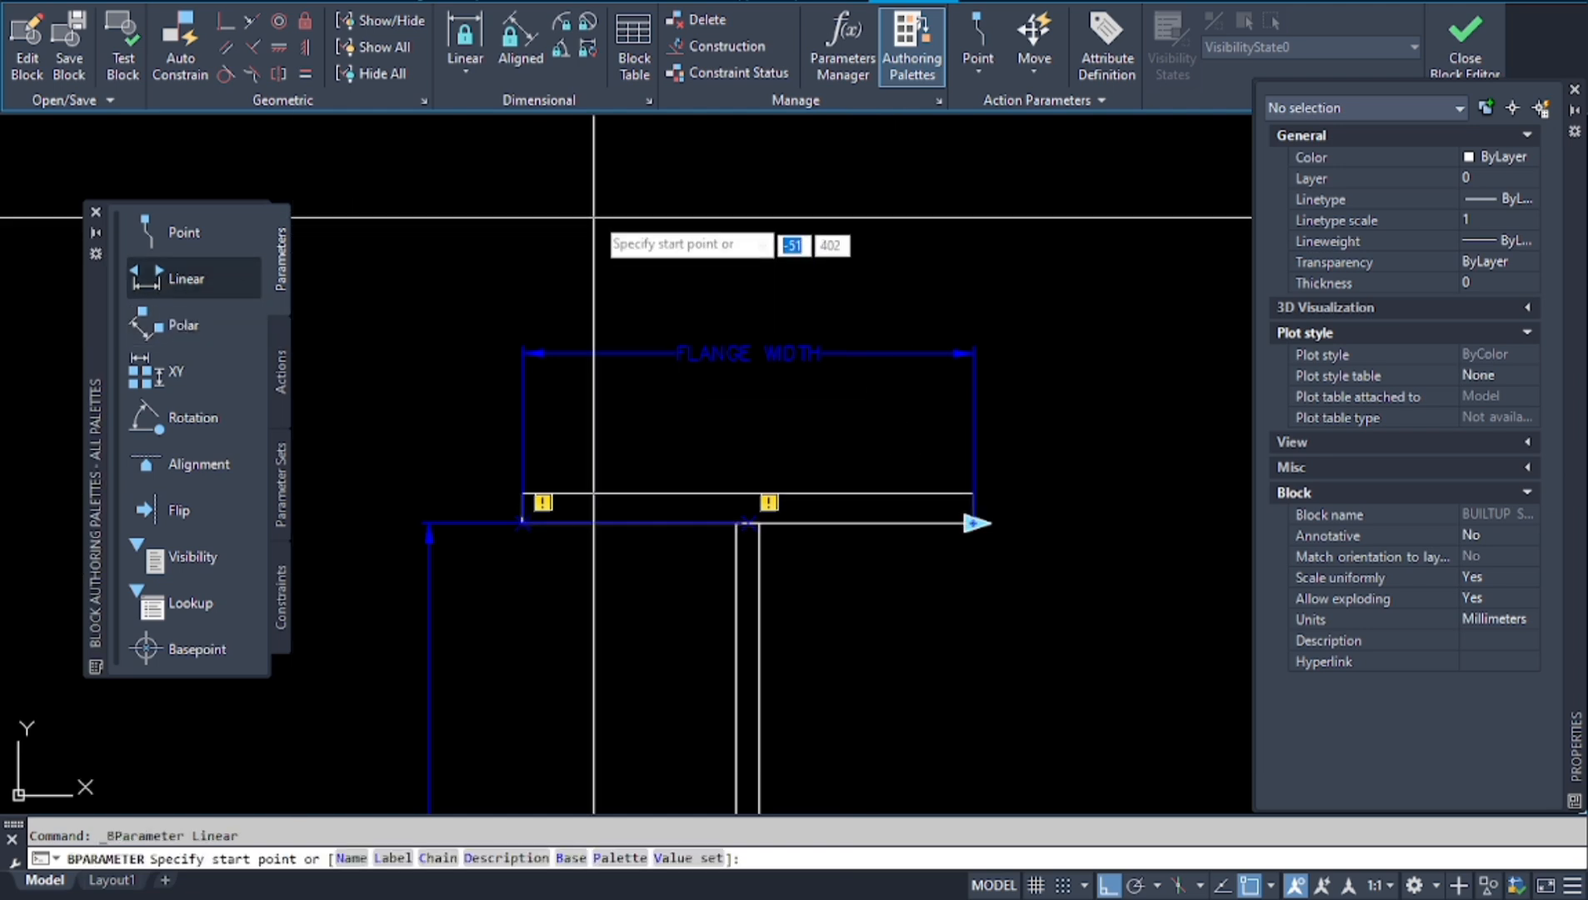
scroll(754, 566, "up", 2)
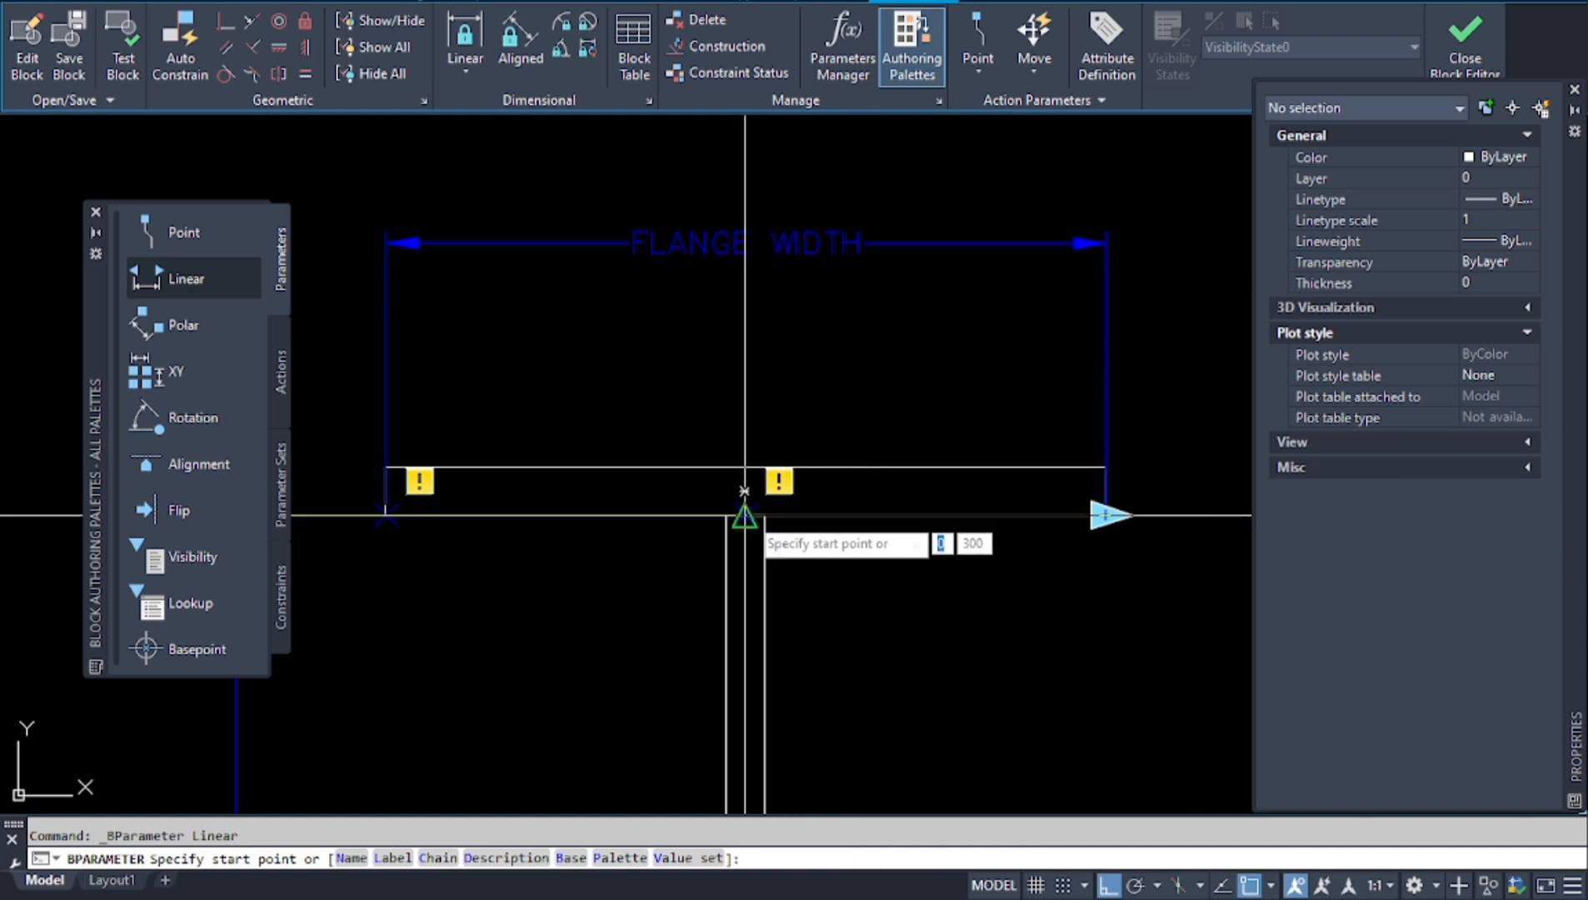
left_click(744, 493)
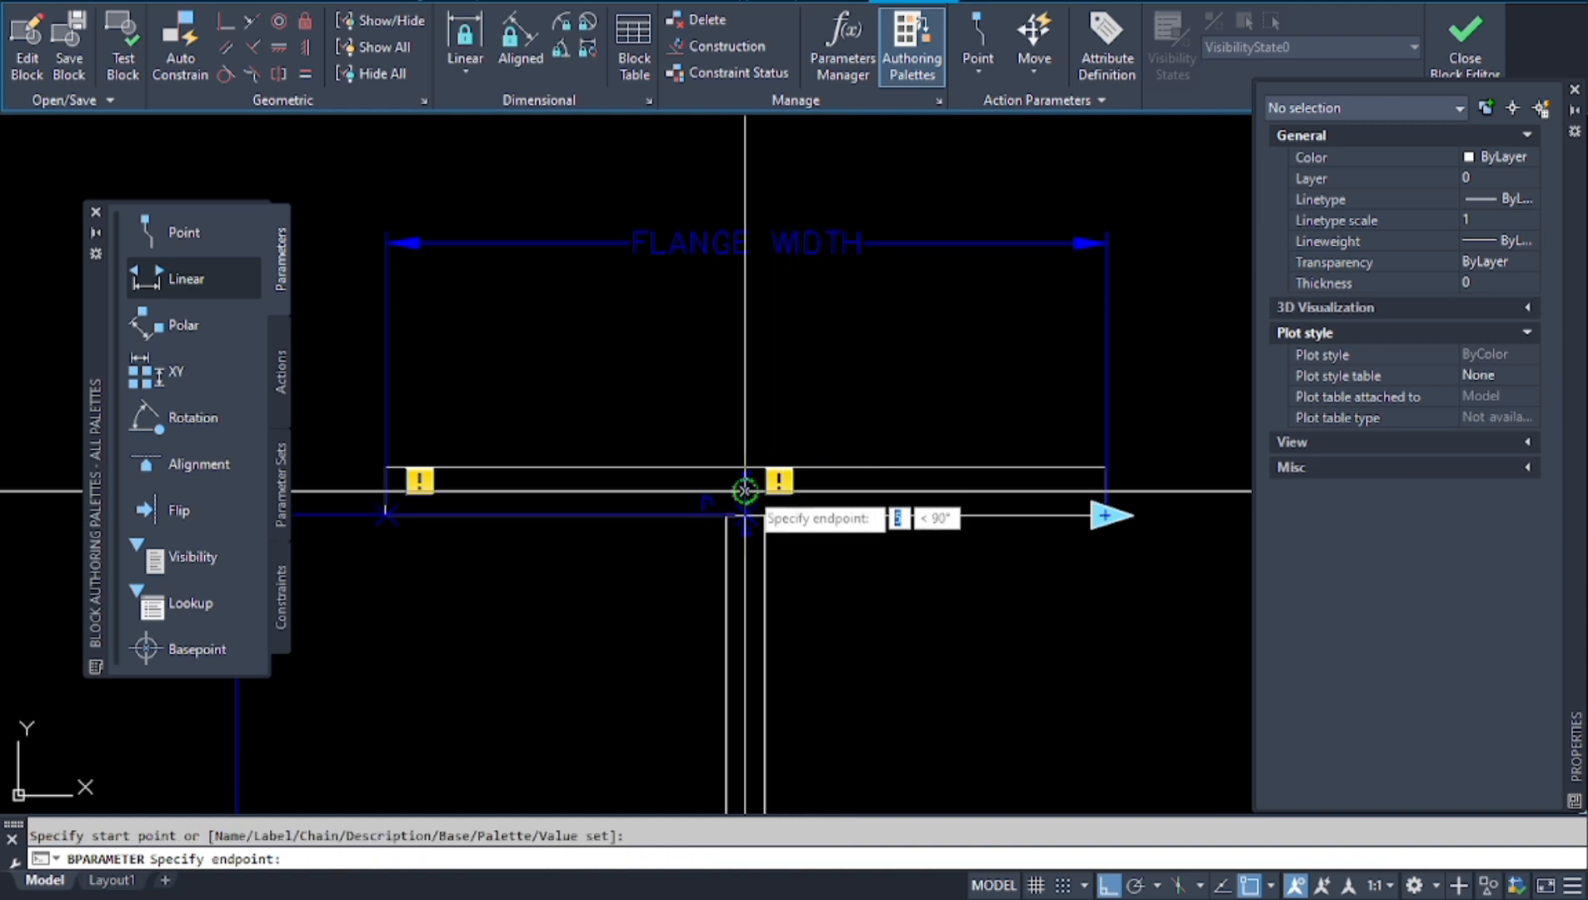
left_click(744, 467)
scroll(746, 484, "up", 3)
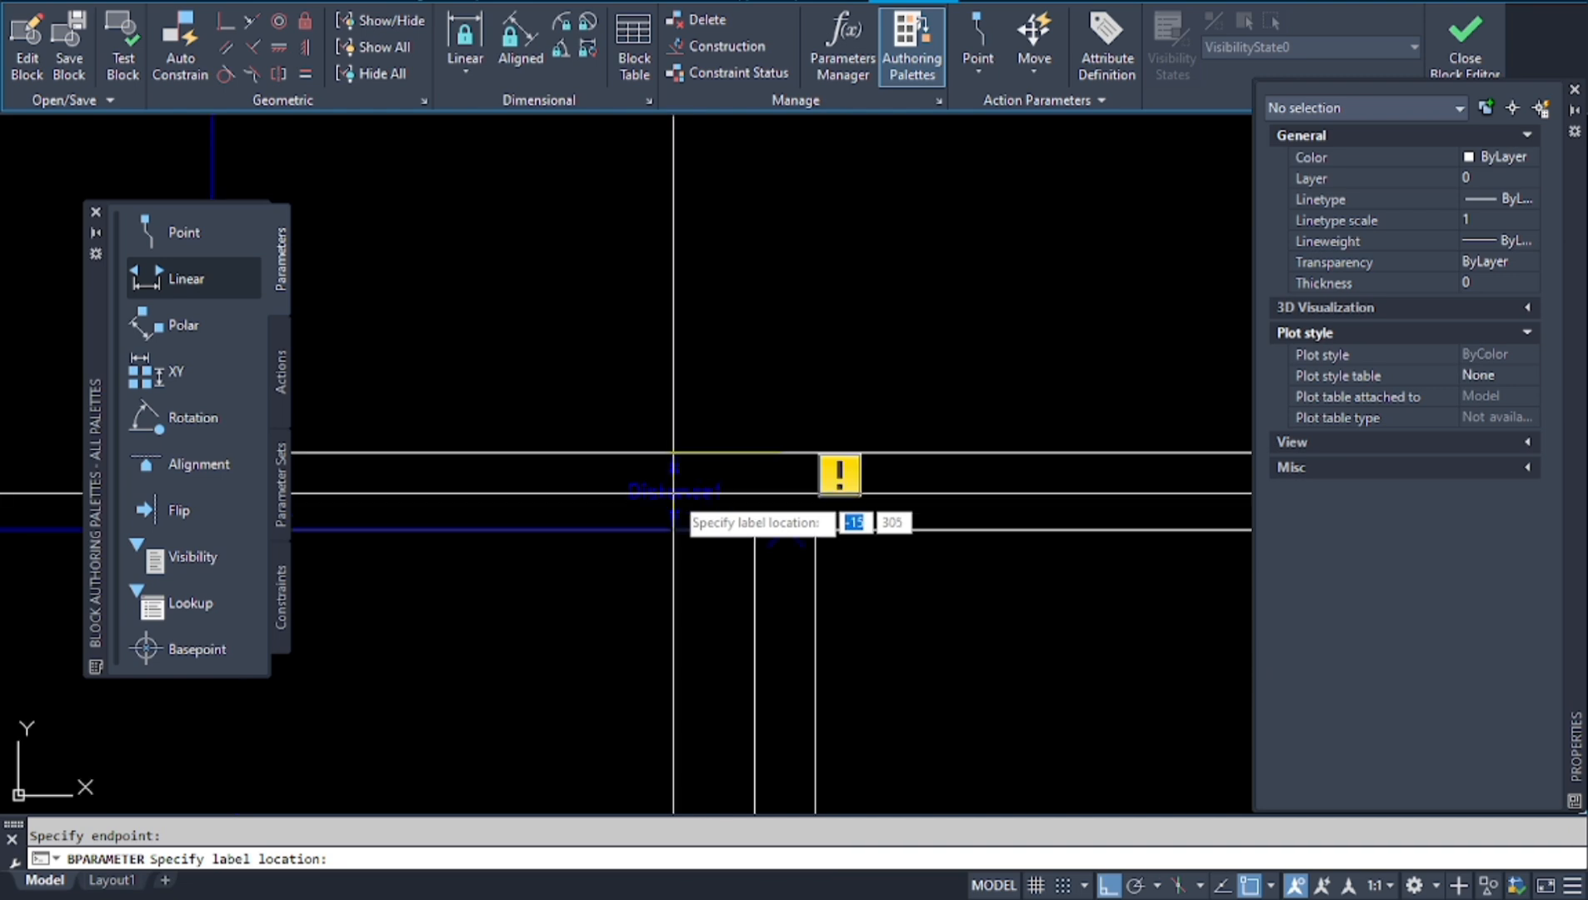
key("Escape")
Rename the linear parameter across the top flange's thickness to FLANGE THK.
scroll(706, 502, "up", 4)
left_click(775, 501)
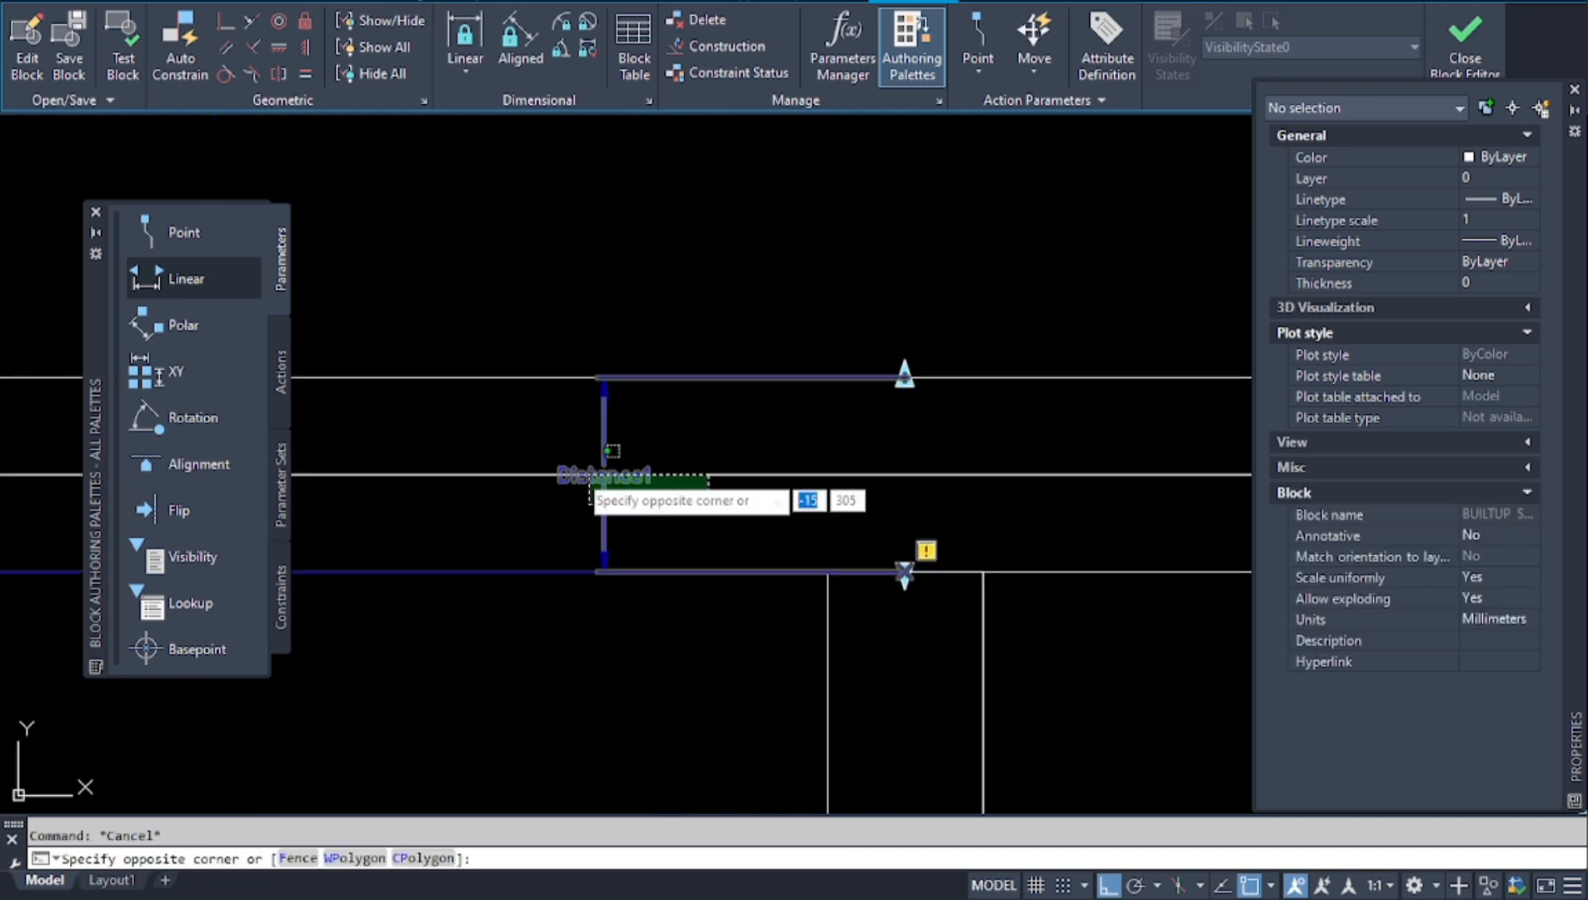
left_click(585, 468)
right_click(635, 375)
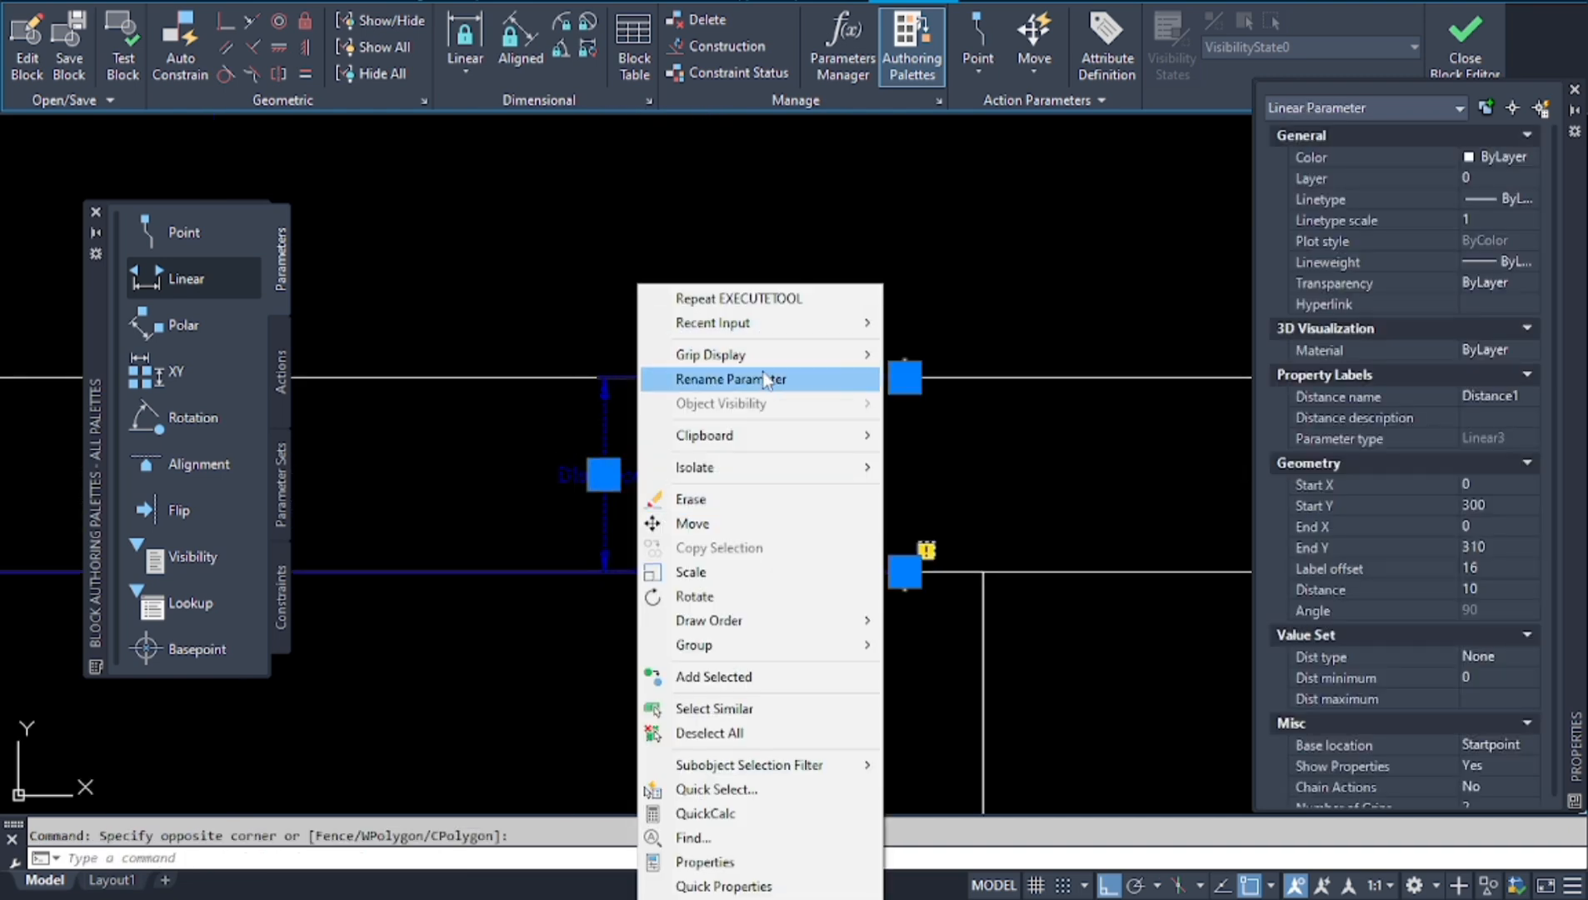
left_click(771, 379)
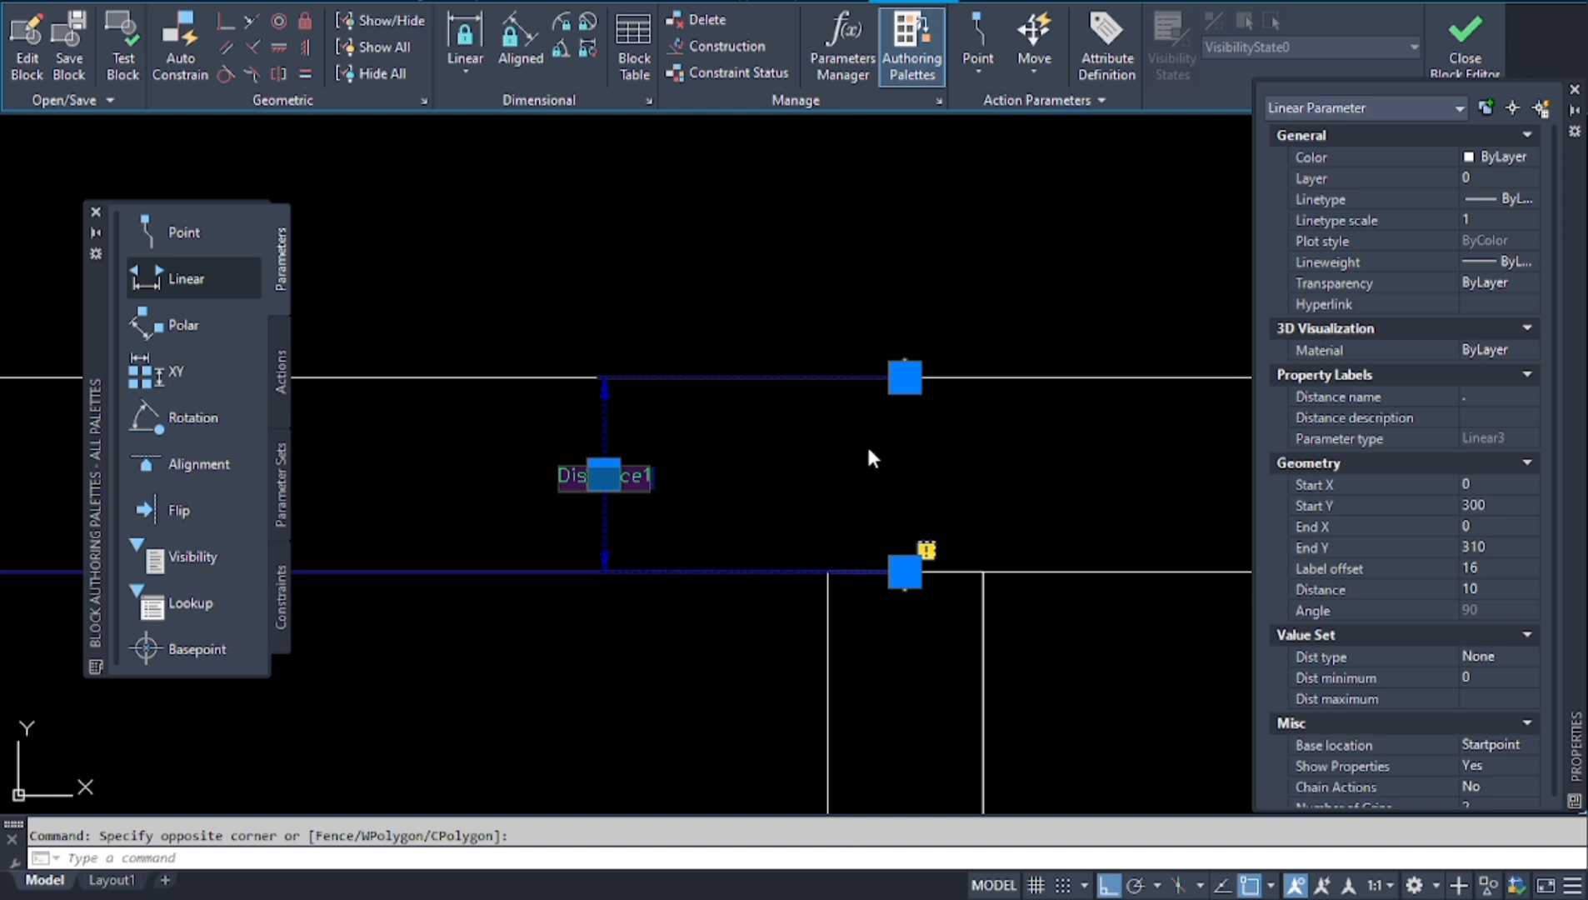
type("FLAN")
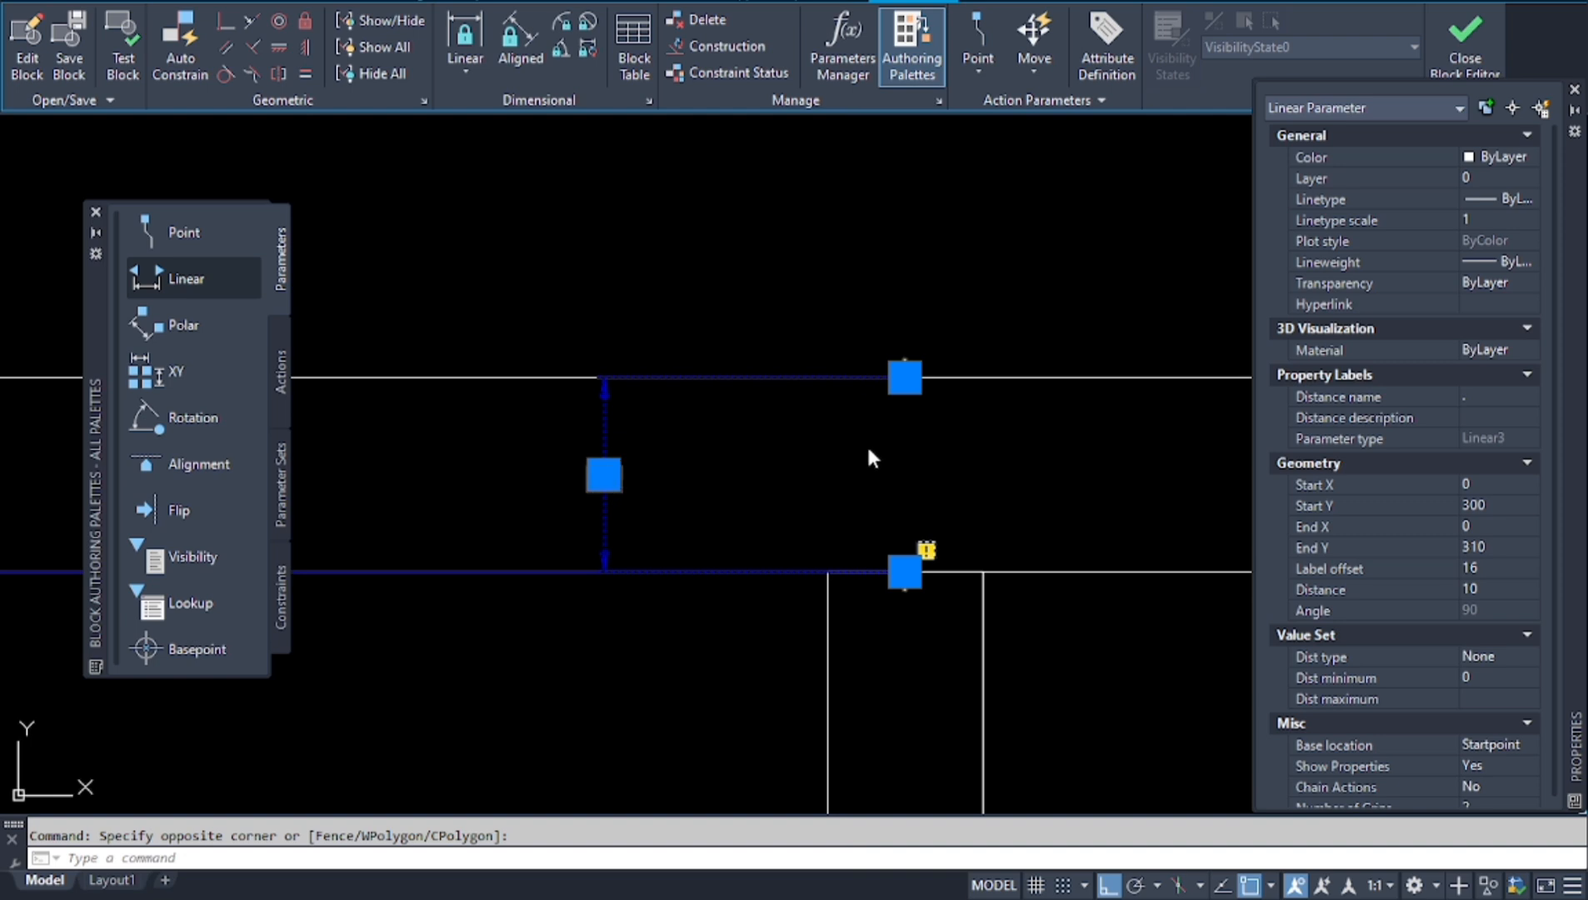
type("GE THK.")
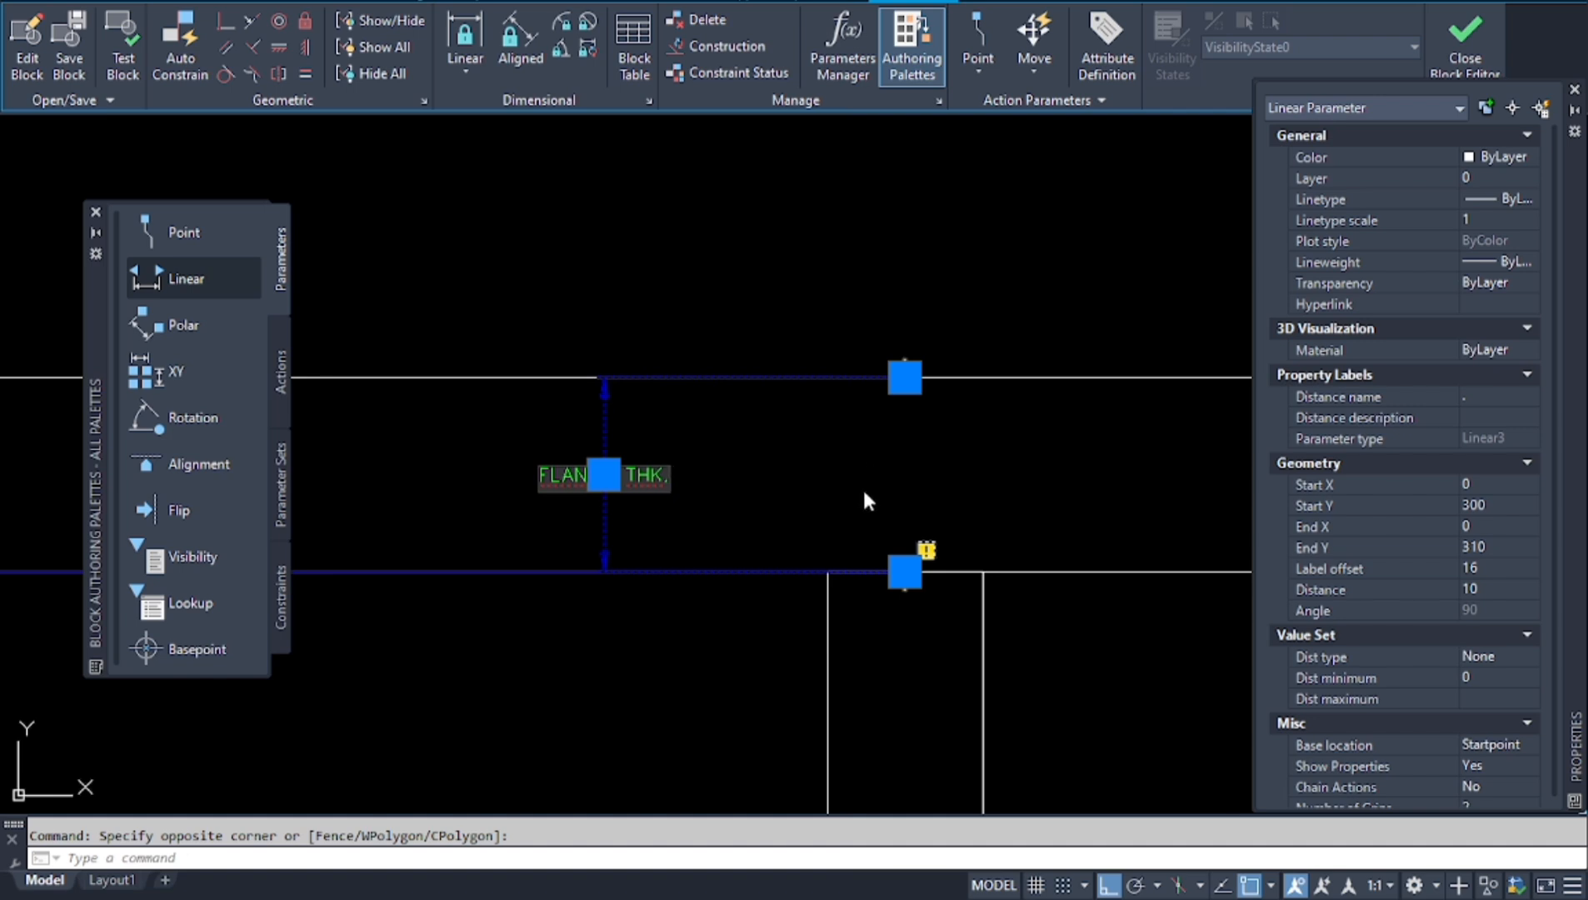
Set the number of grips of the FLANGE THK. parameter to 1.
key("Return")
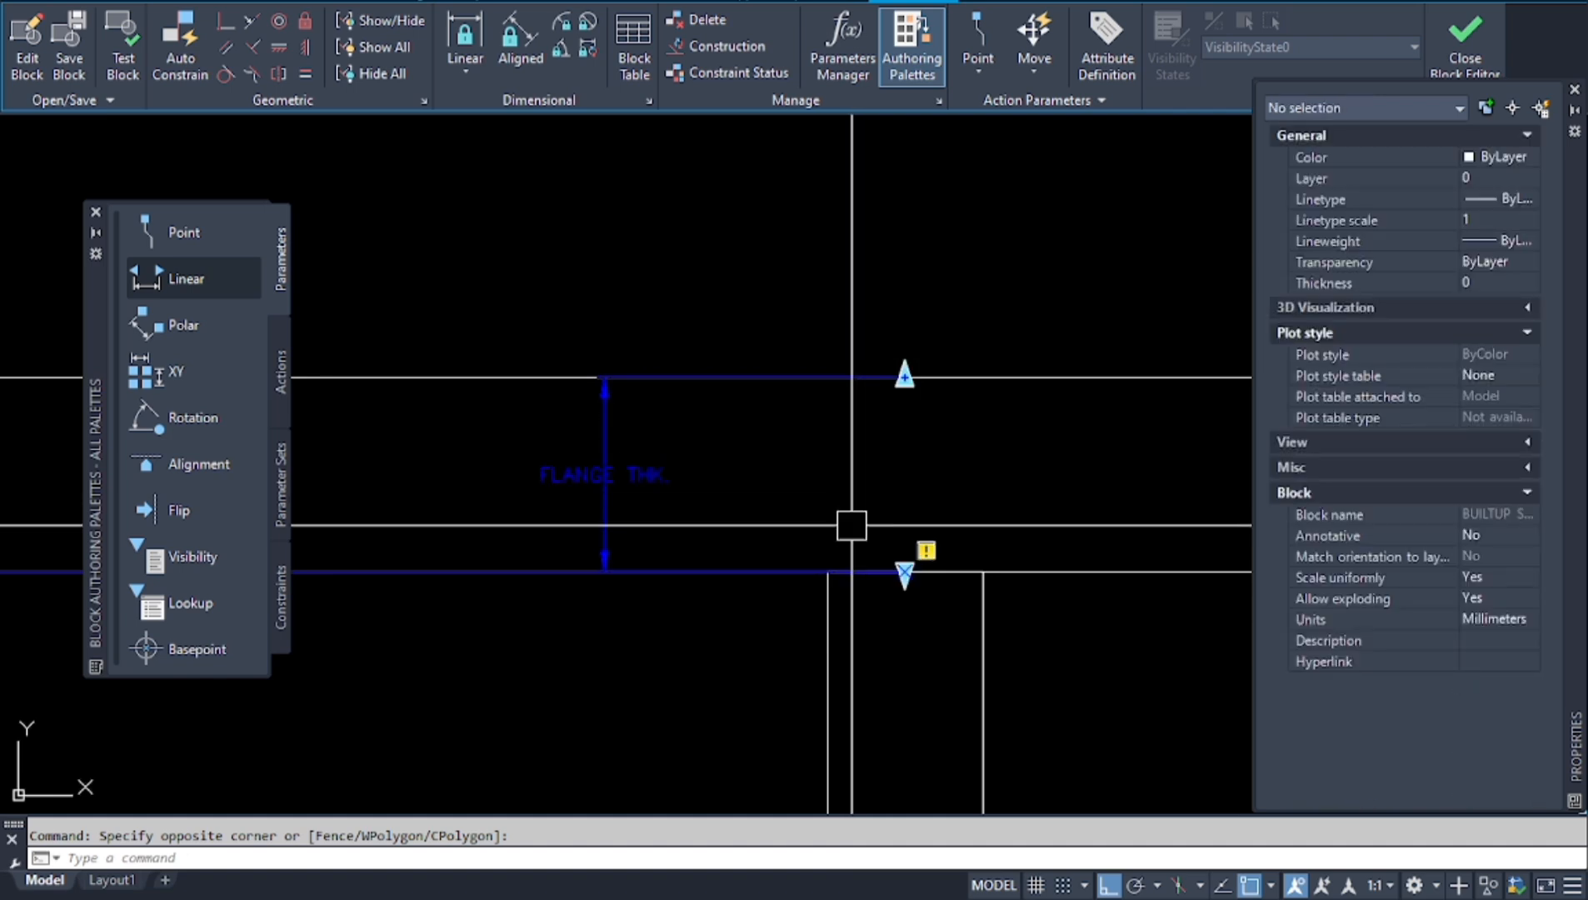
key("Escape")
left_click(736, 515)
left_click(538, 475)
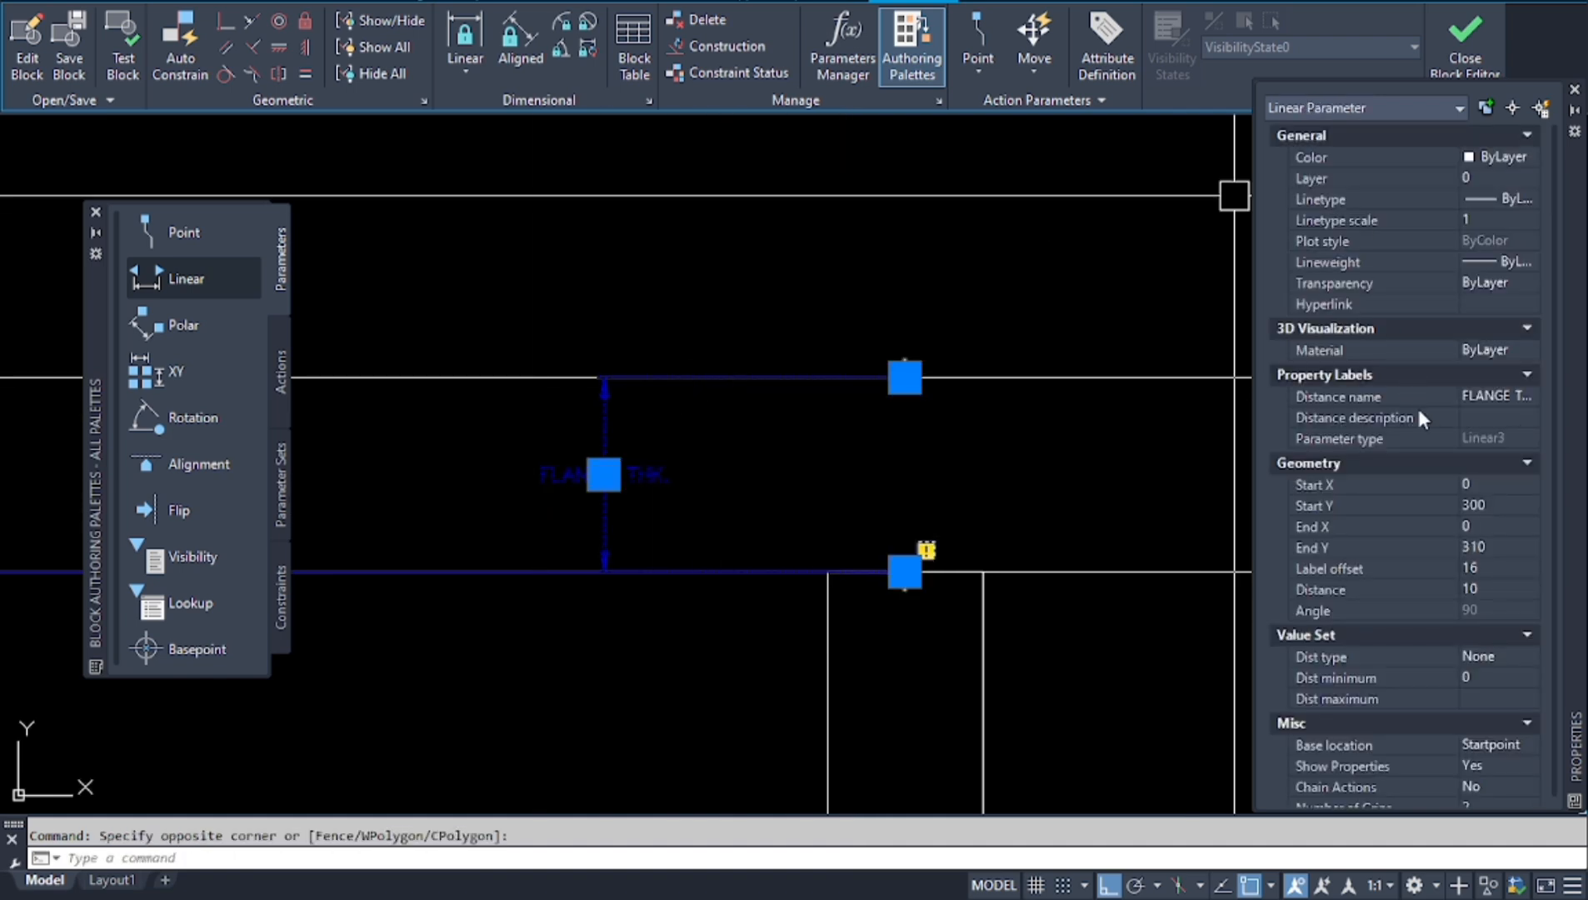
scroll(1439, 687, "down", 1)
left_click(1481, 783)
left_click(1482, 781)
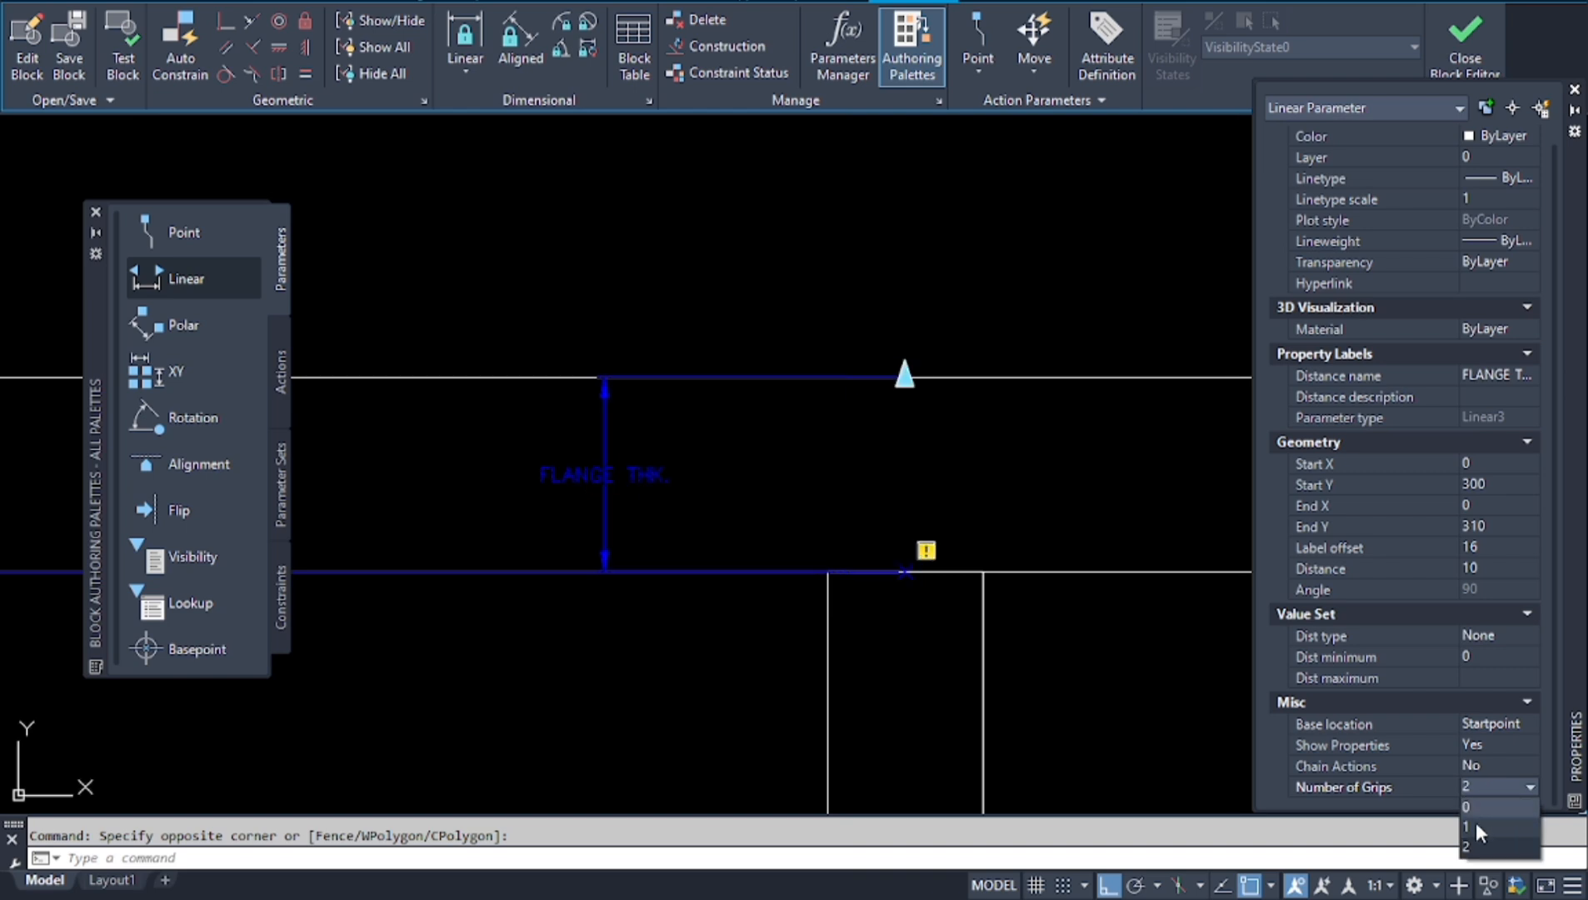
left_click(1475, 821)
key("Escape")
scroll(766, 442, "down", 6)
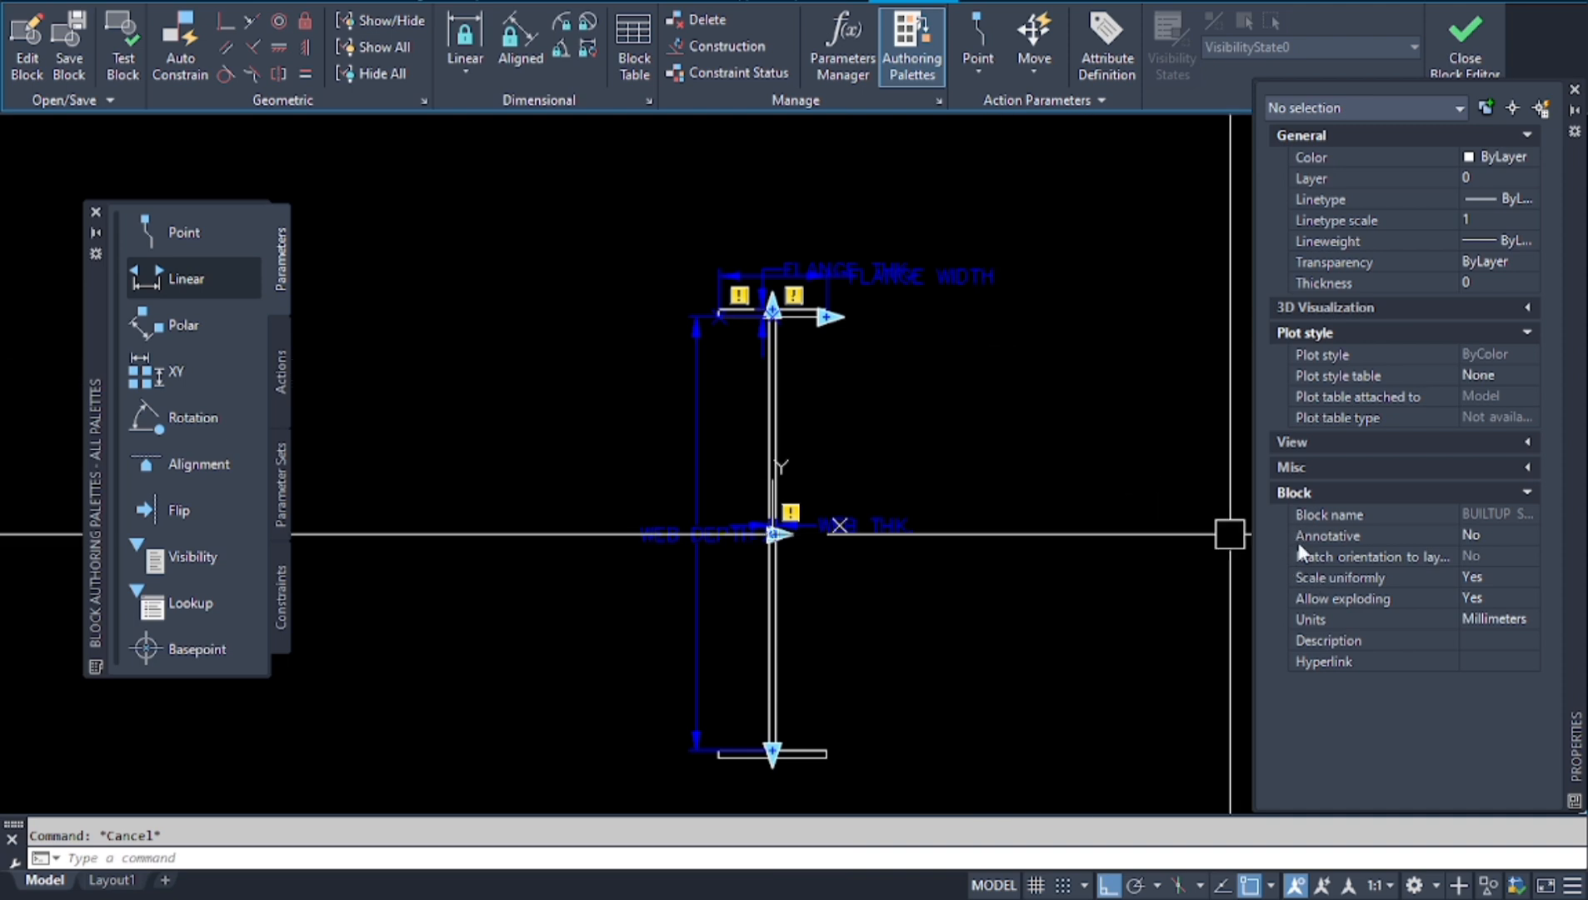
Close the block editor with the changes saved and check the I-section block's custom properties in the drawing.
left_click(1475, 56)
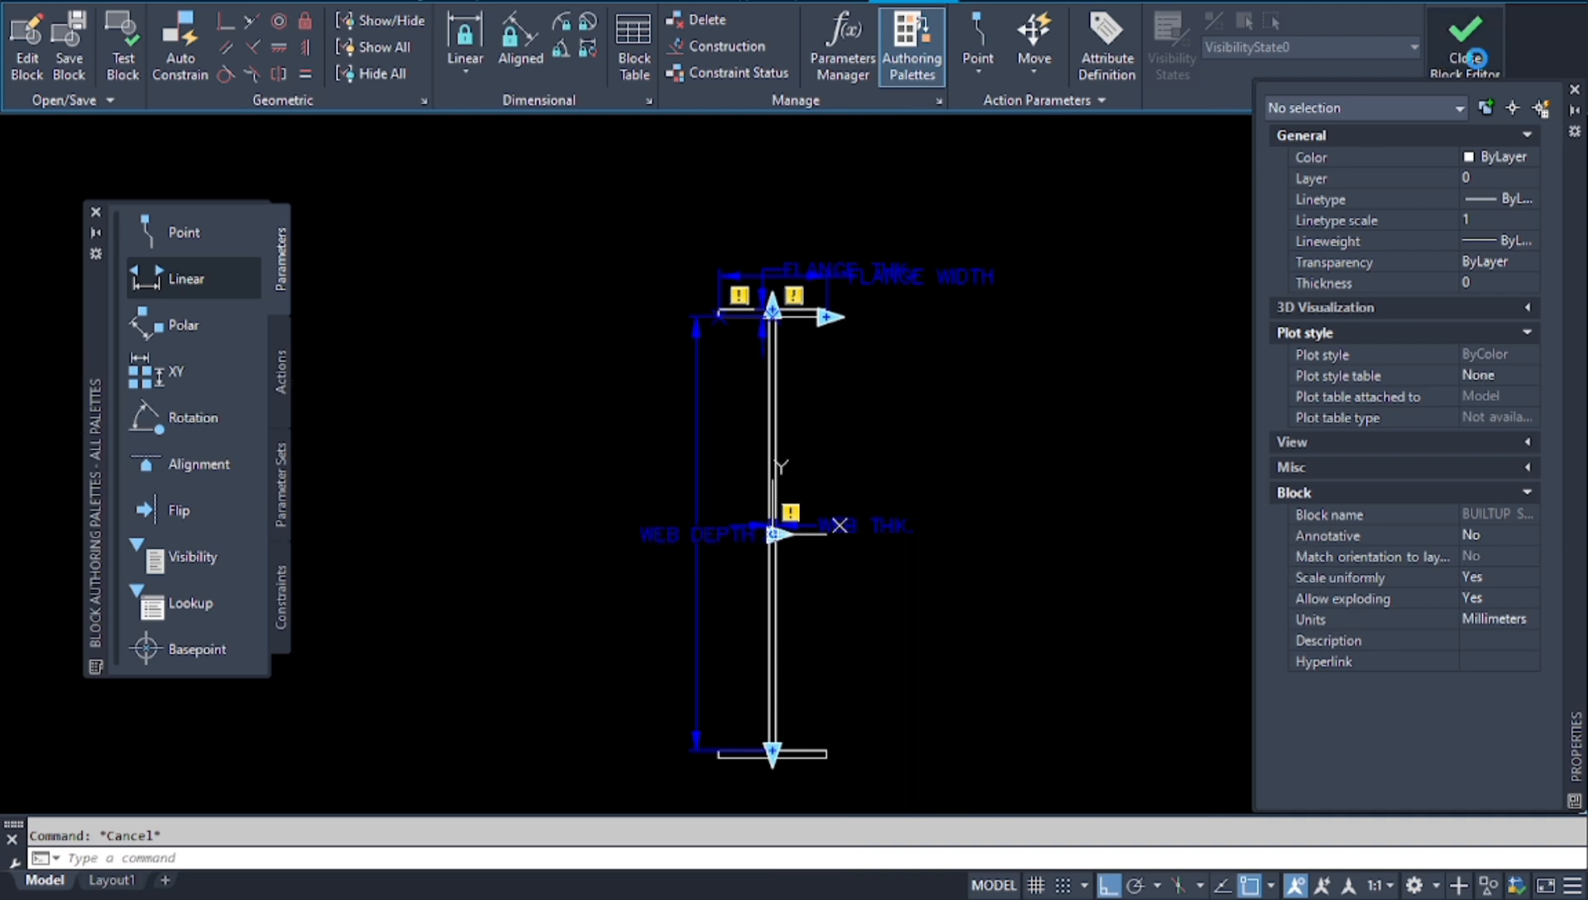
left_click(868, 400)
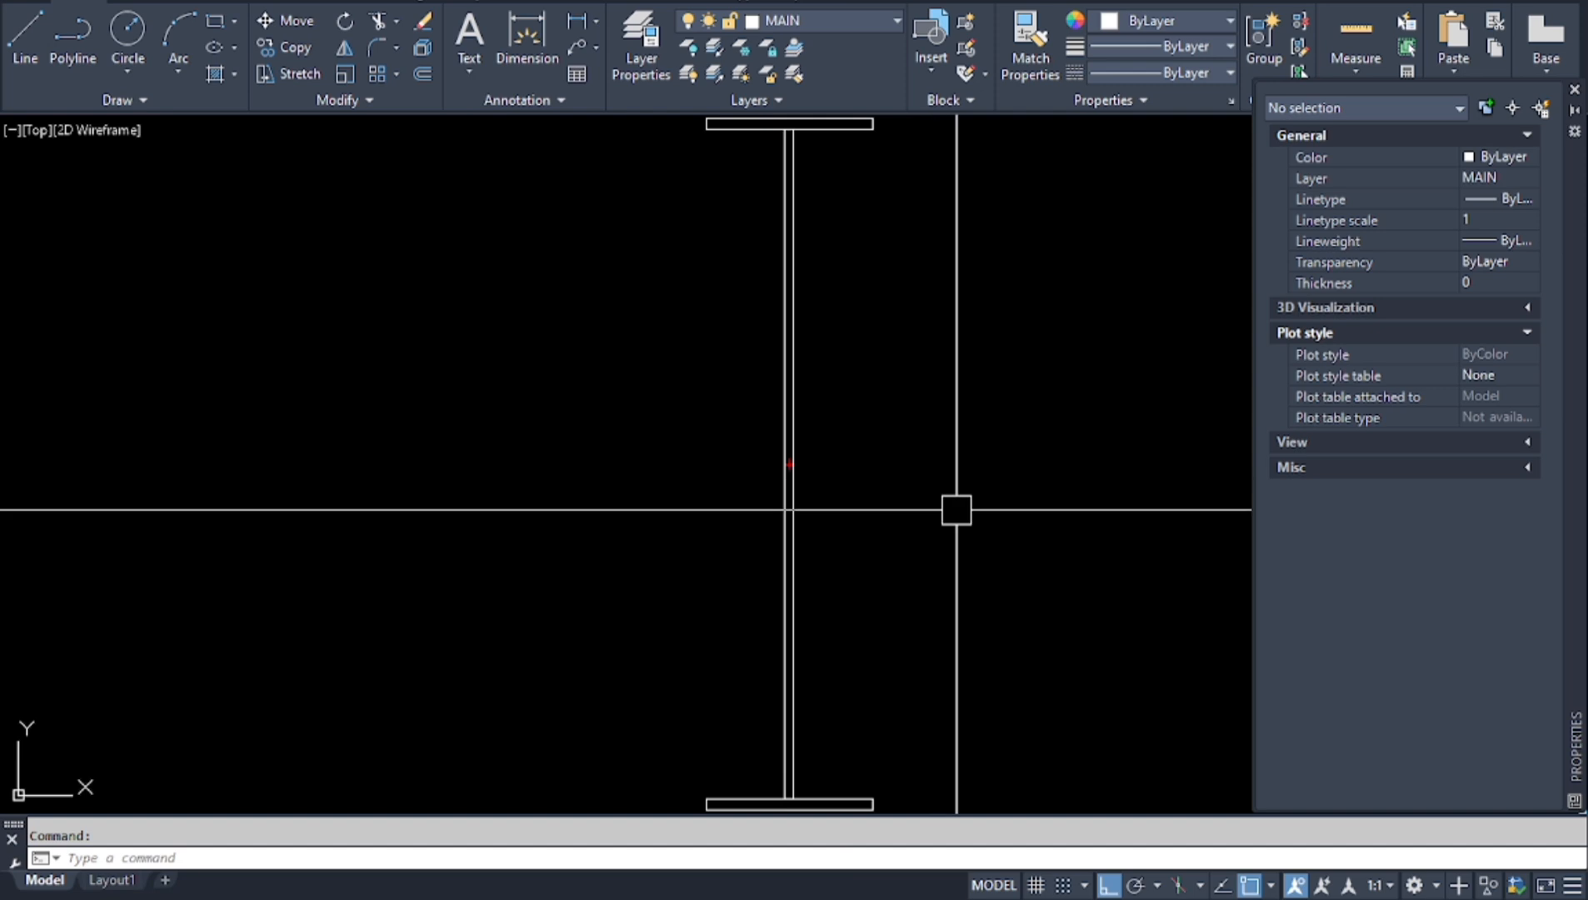
scroll(755, 500, "down", 4)
left_click(755, 500)
left_click(656, 447)
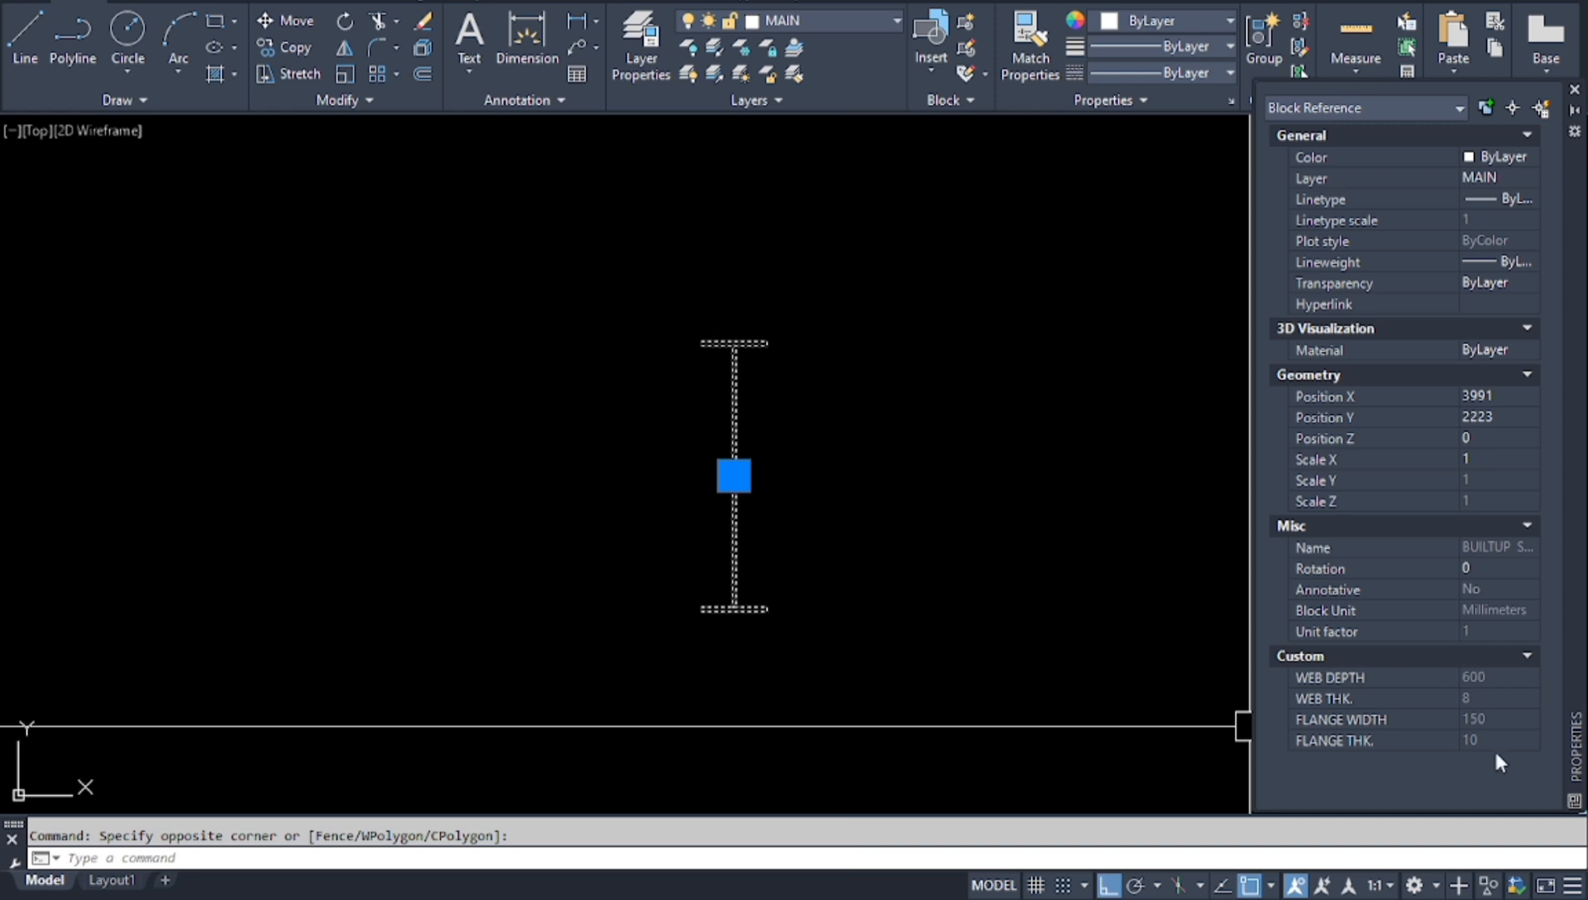
key("Escape")
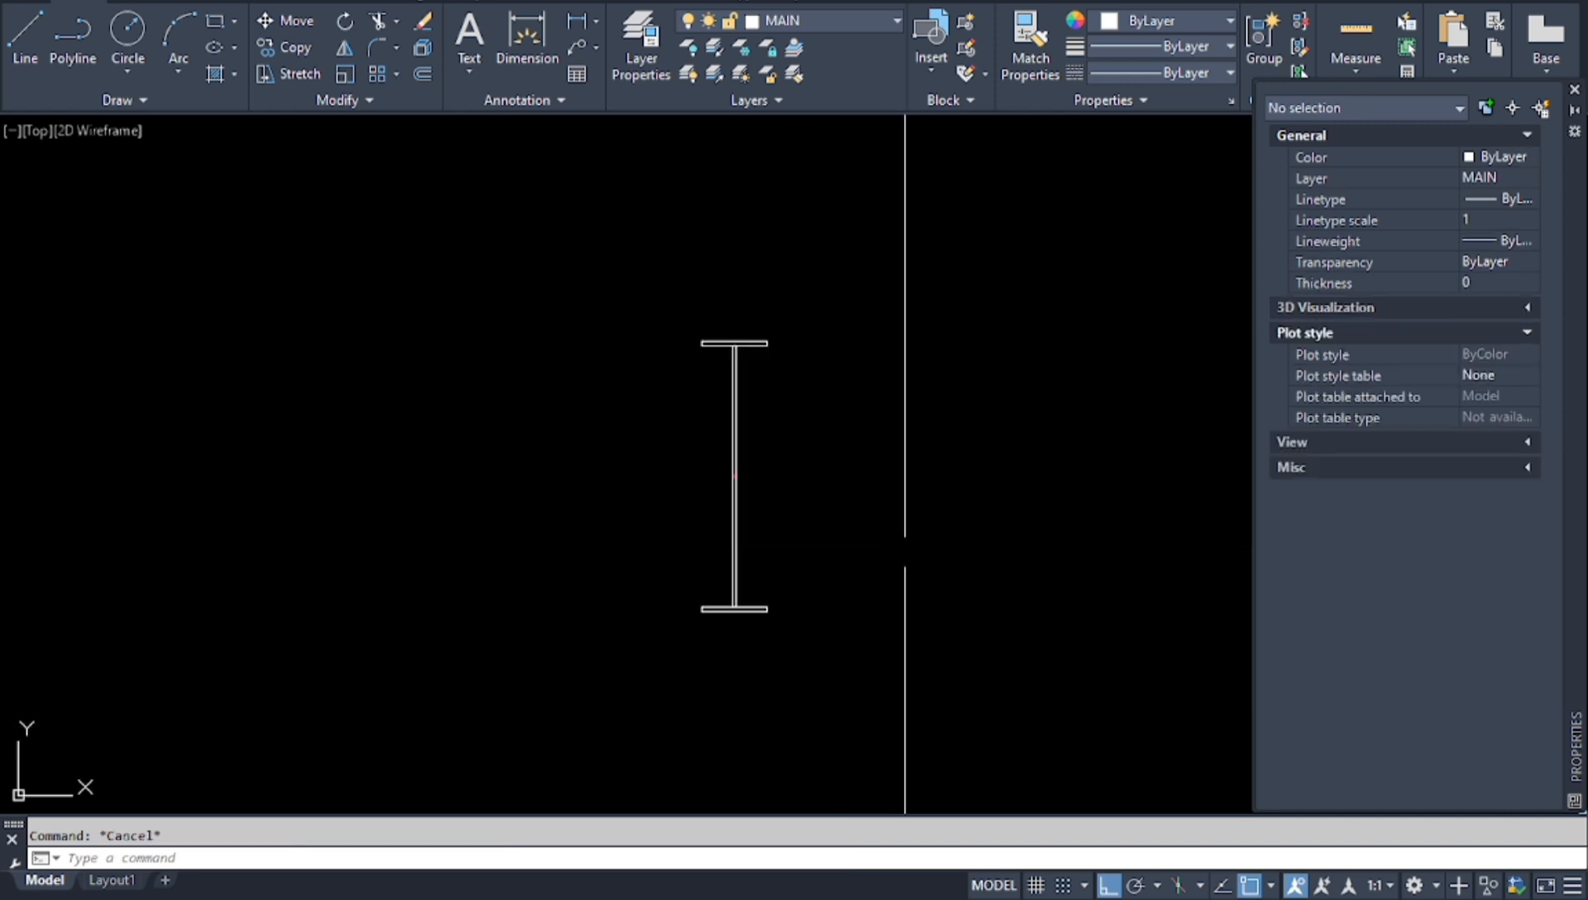
Reopen the BUILTUP SECTION block definition for editing.
double_click(730, 530)
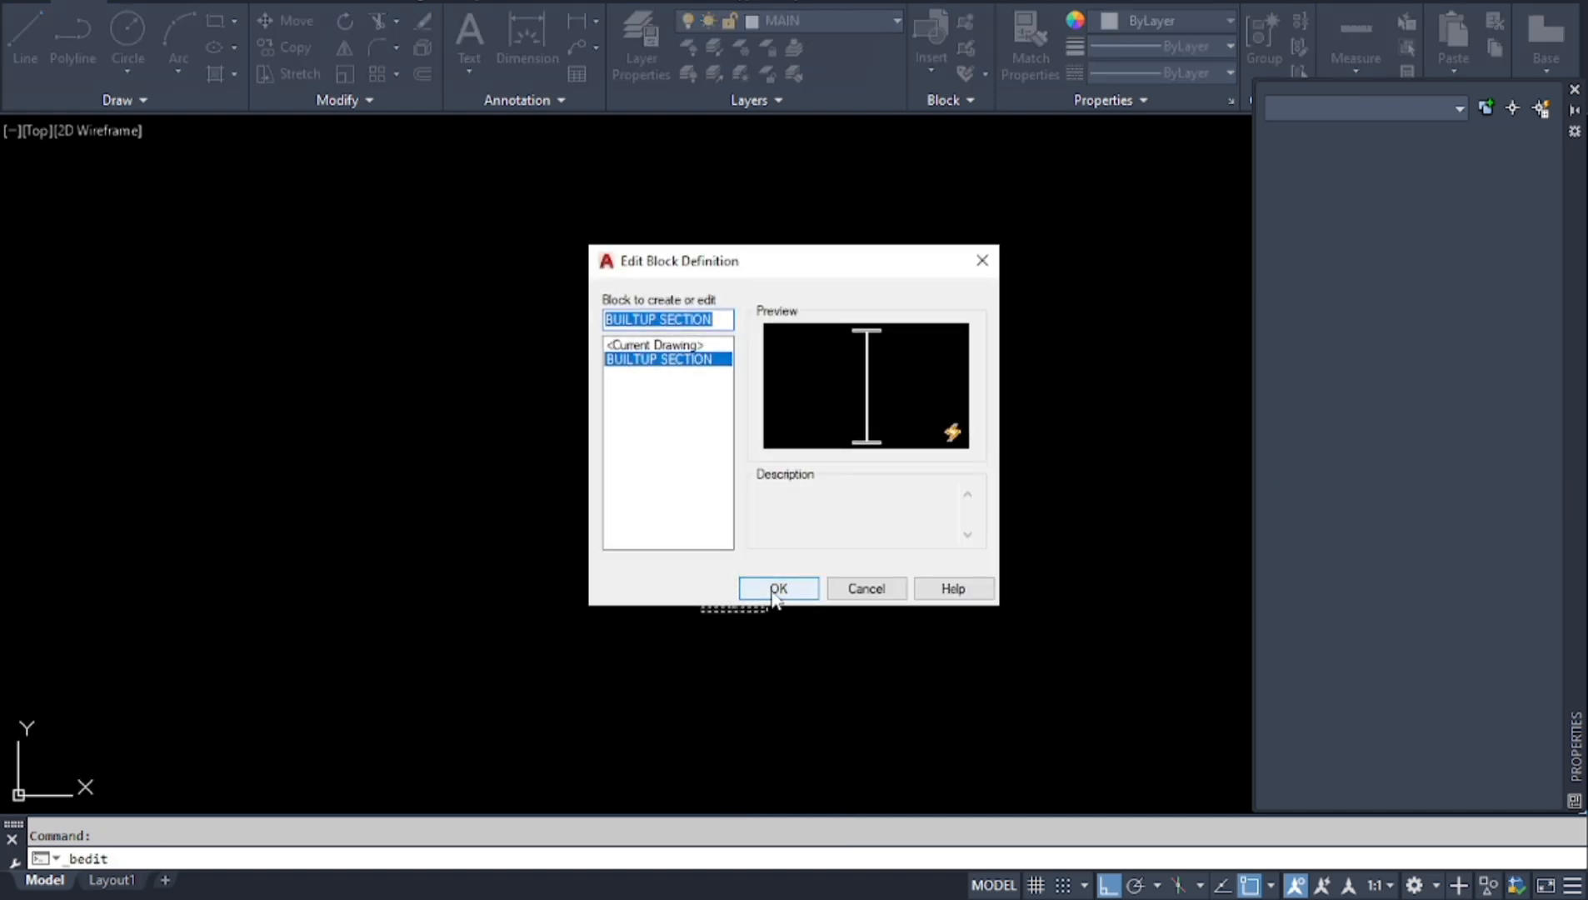
left_click(777, 588)
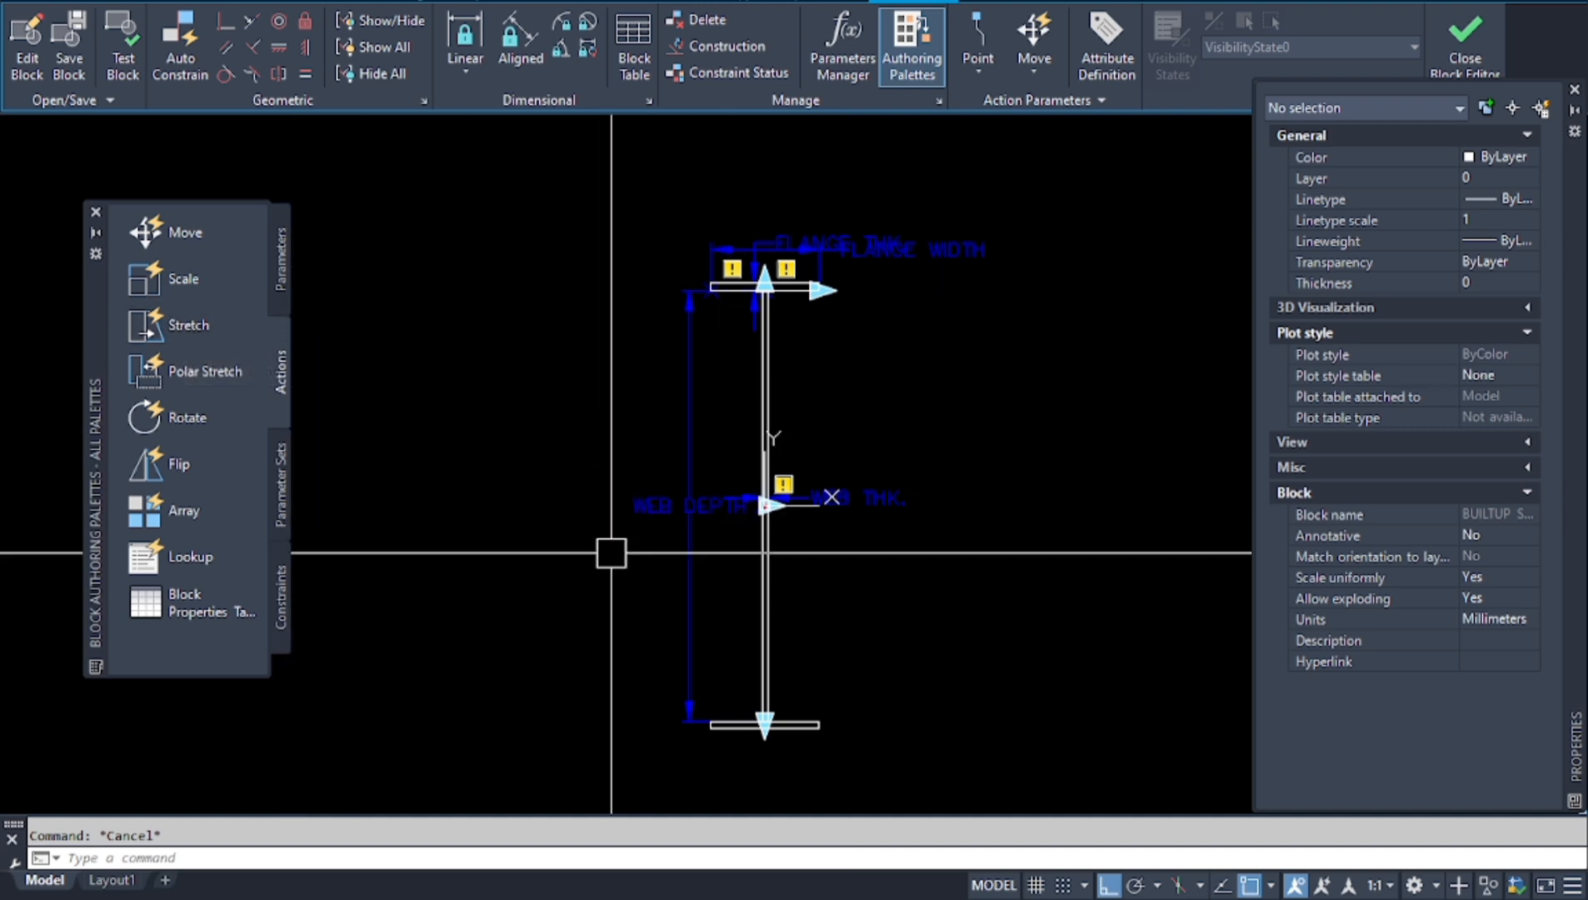
scroll(762, 254, "up", 6)
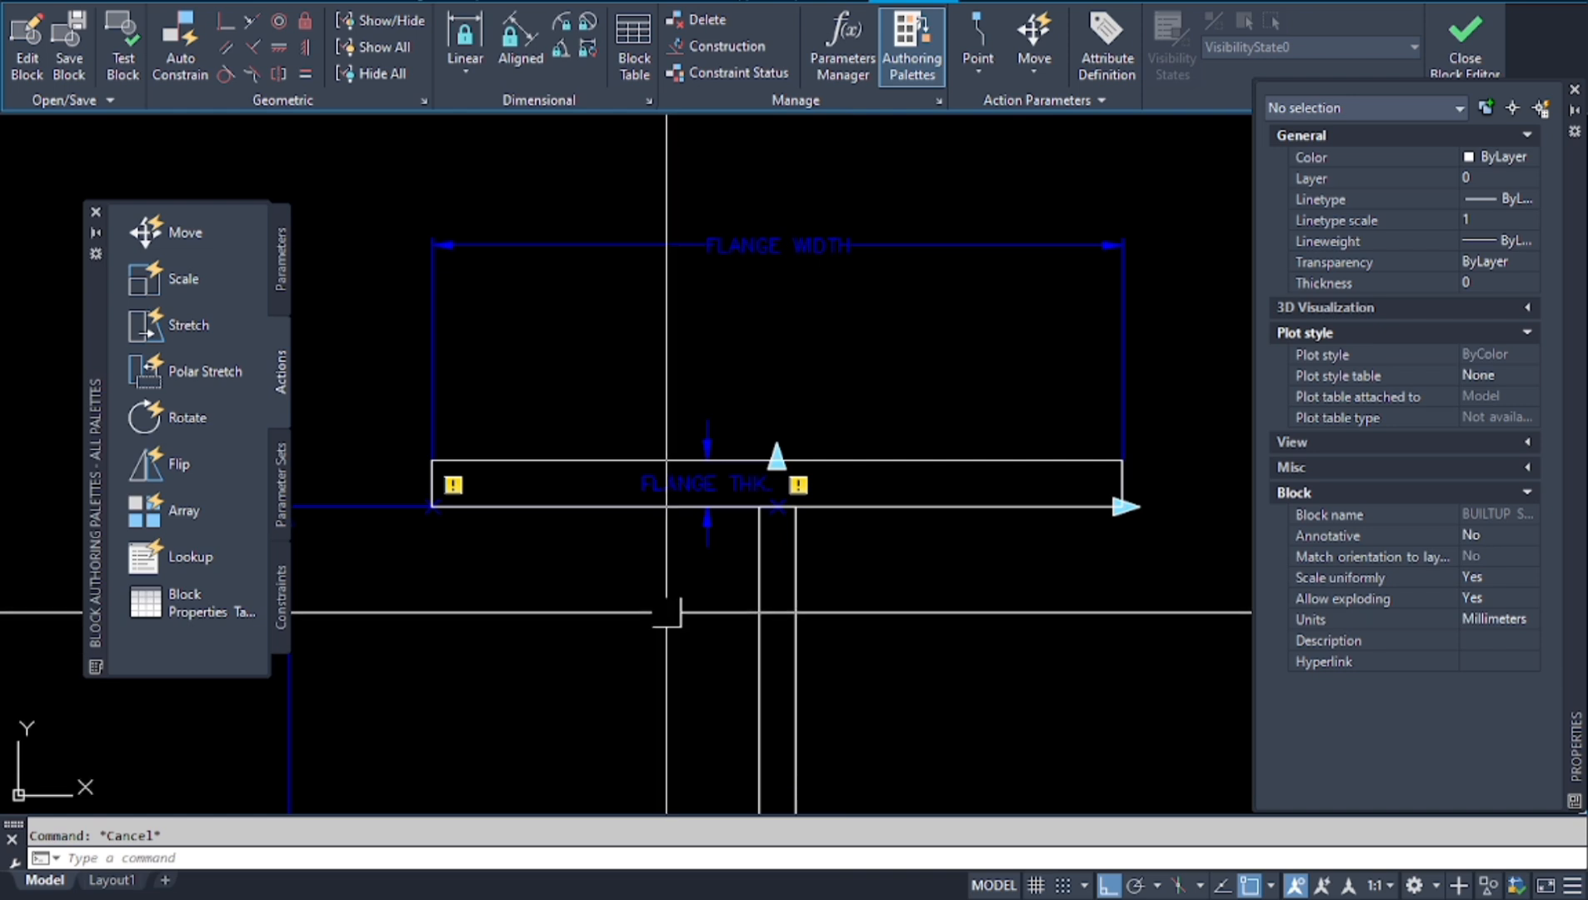
Start a Stretch action on the FLANGE THK. parameter, tied to its point on the top flange's upper edge.
left_click(283, 268)
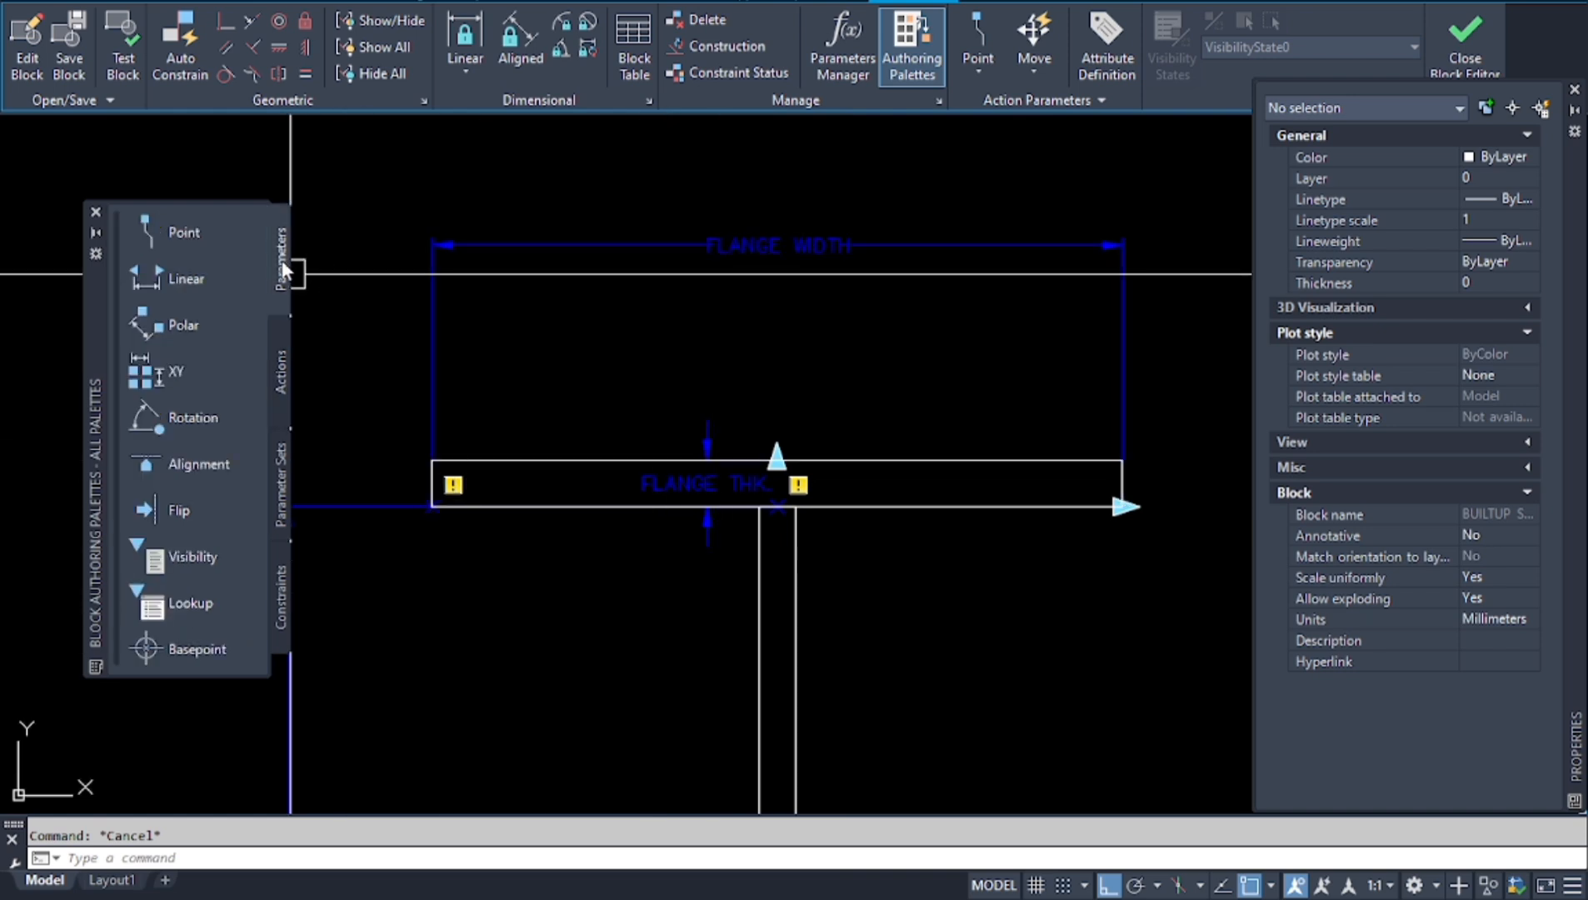
left_click(280, 375)
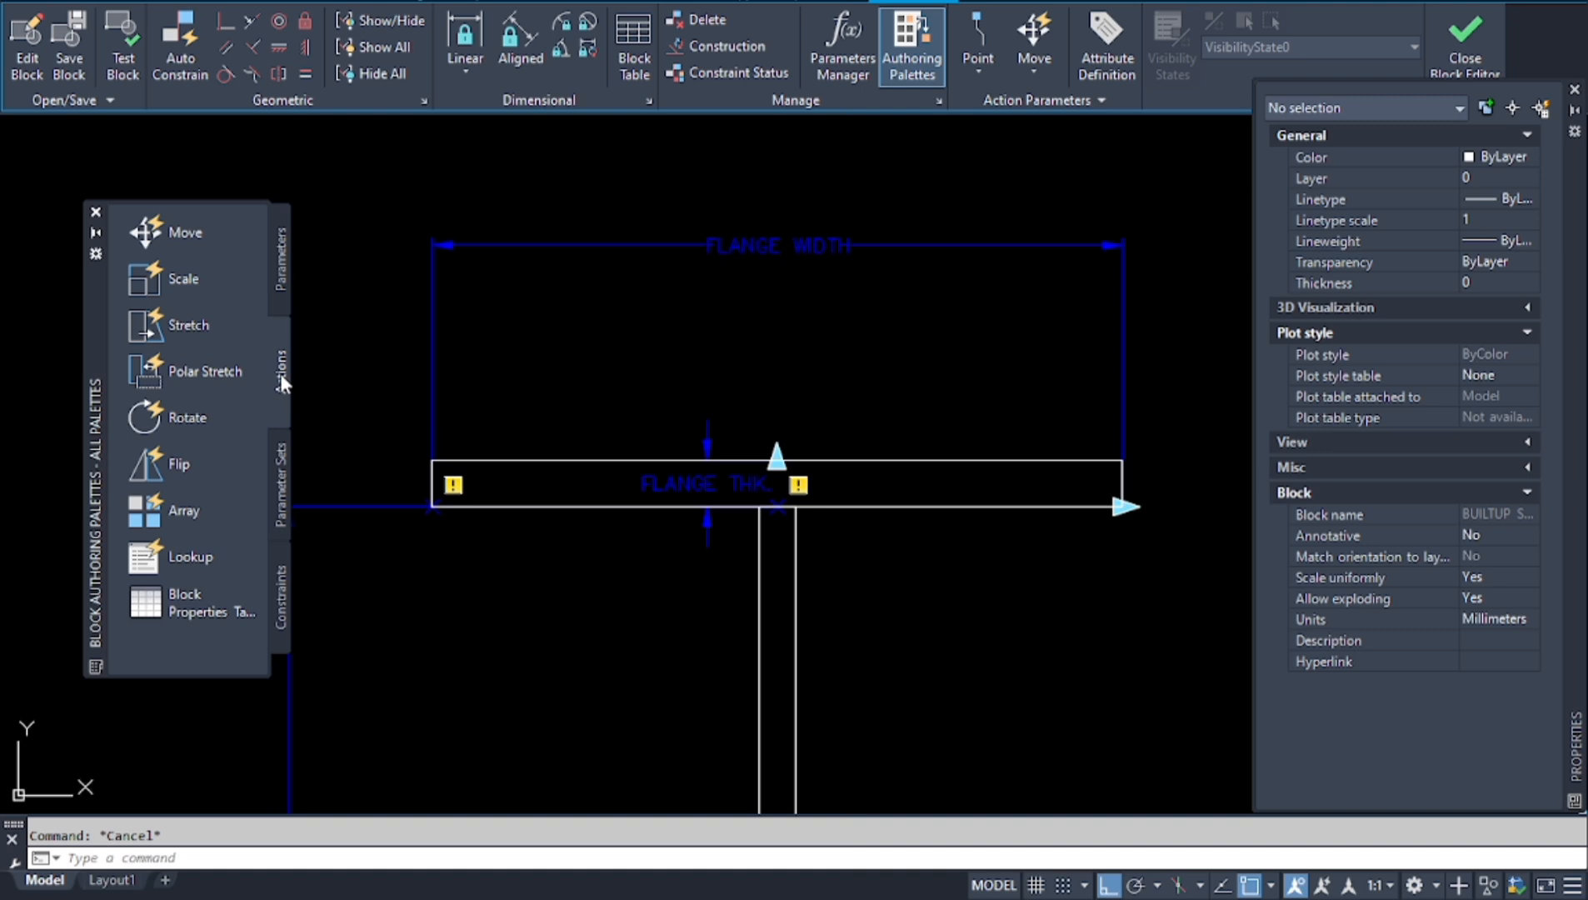
left_click(158, 333)
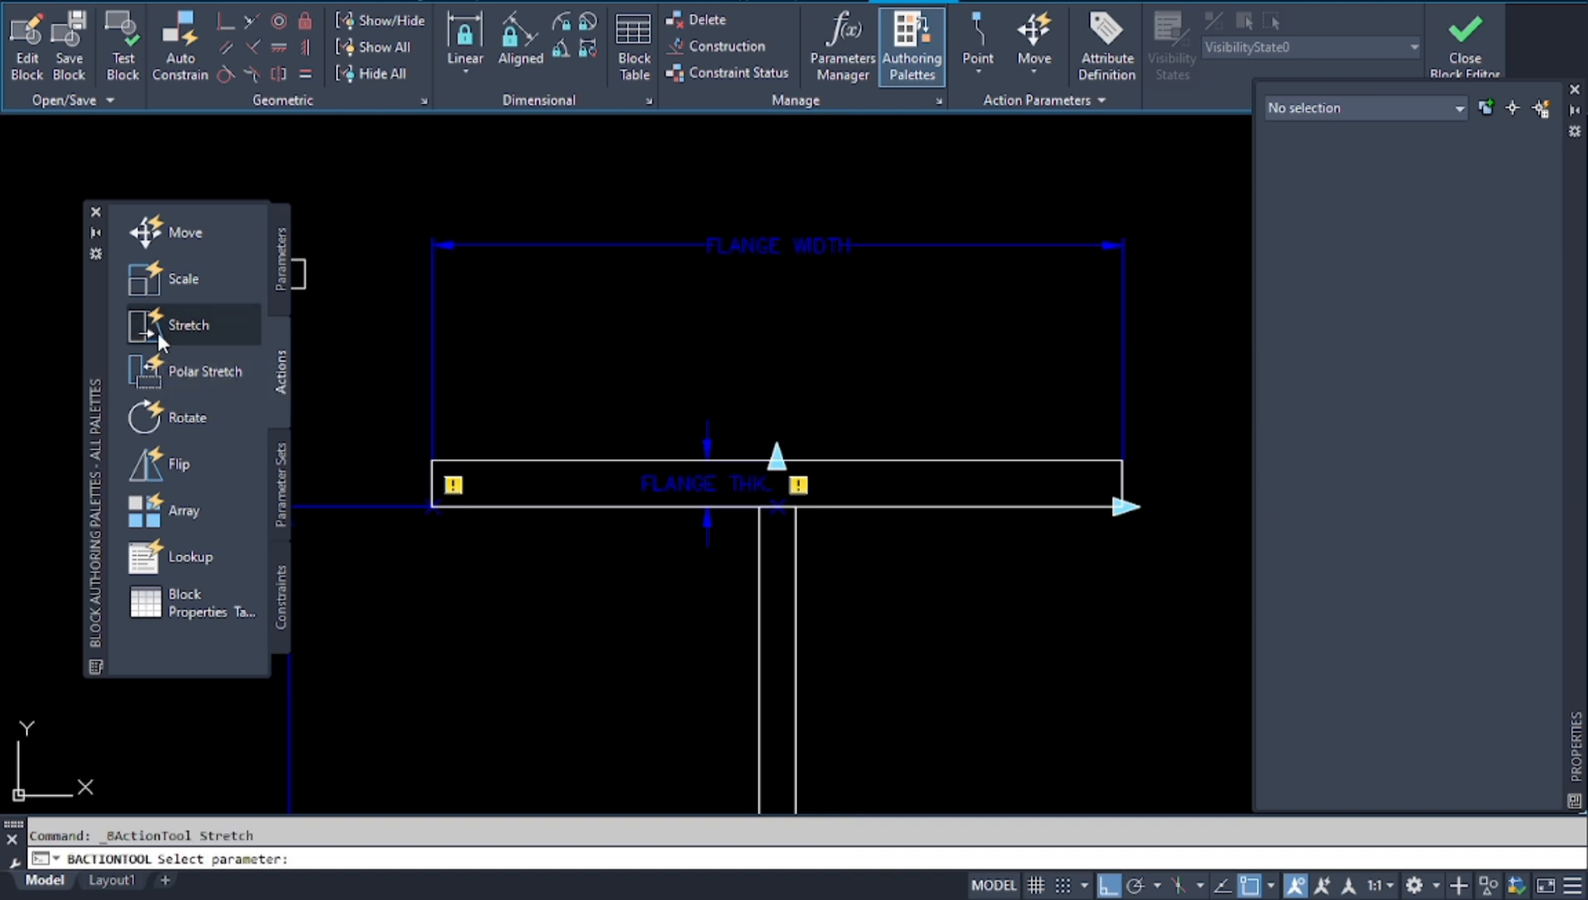
left_click(704, 482)
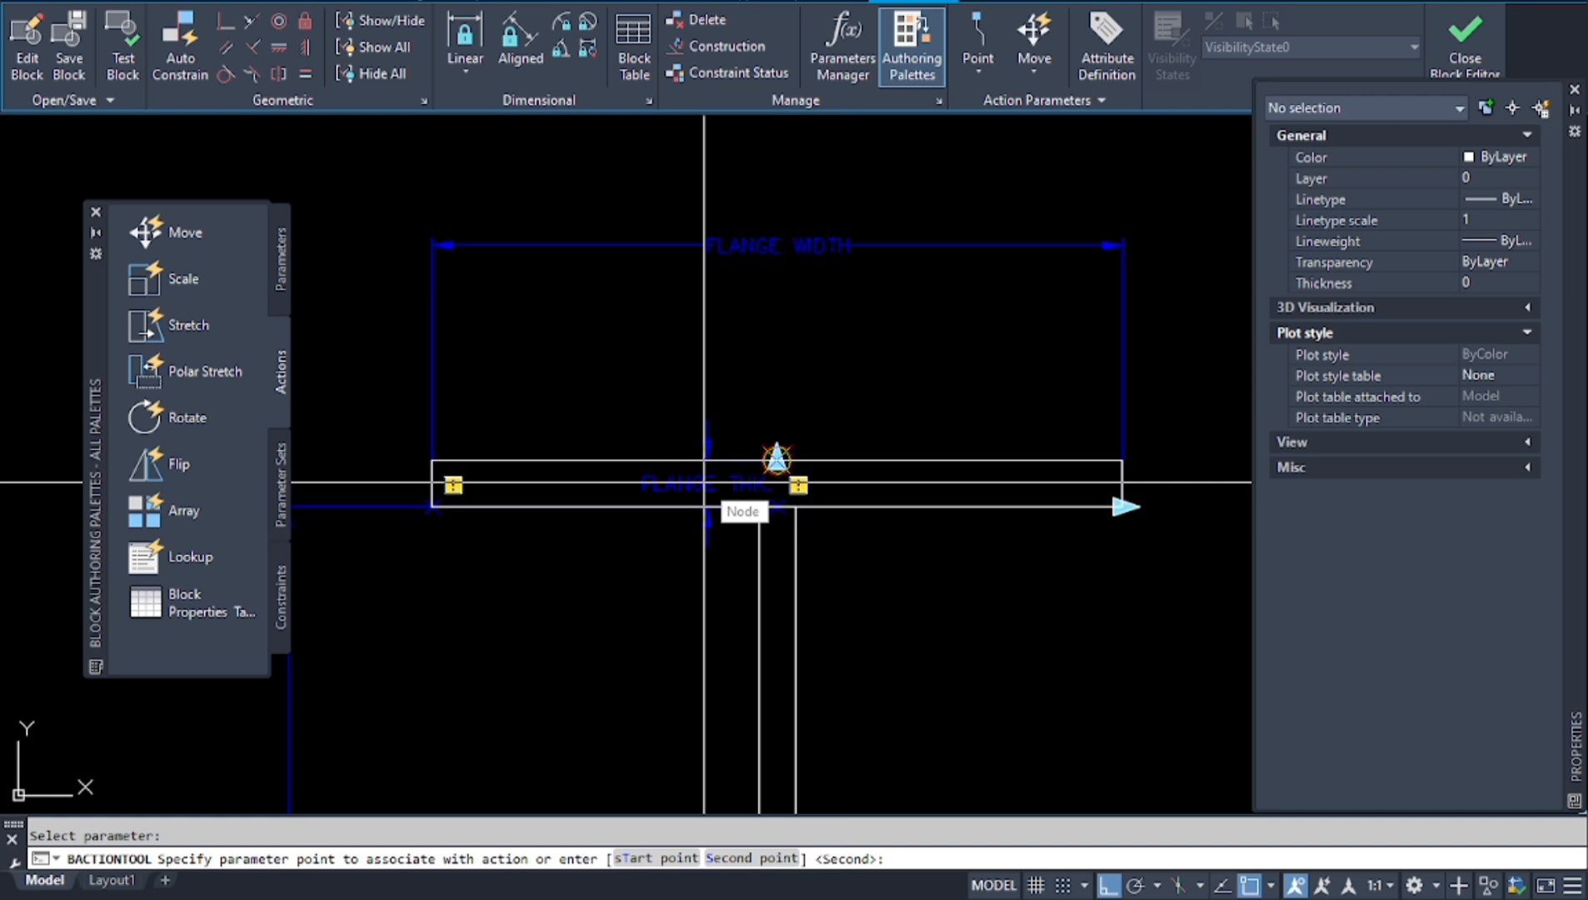
scroll(775, 456, "up", 4)
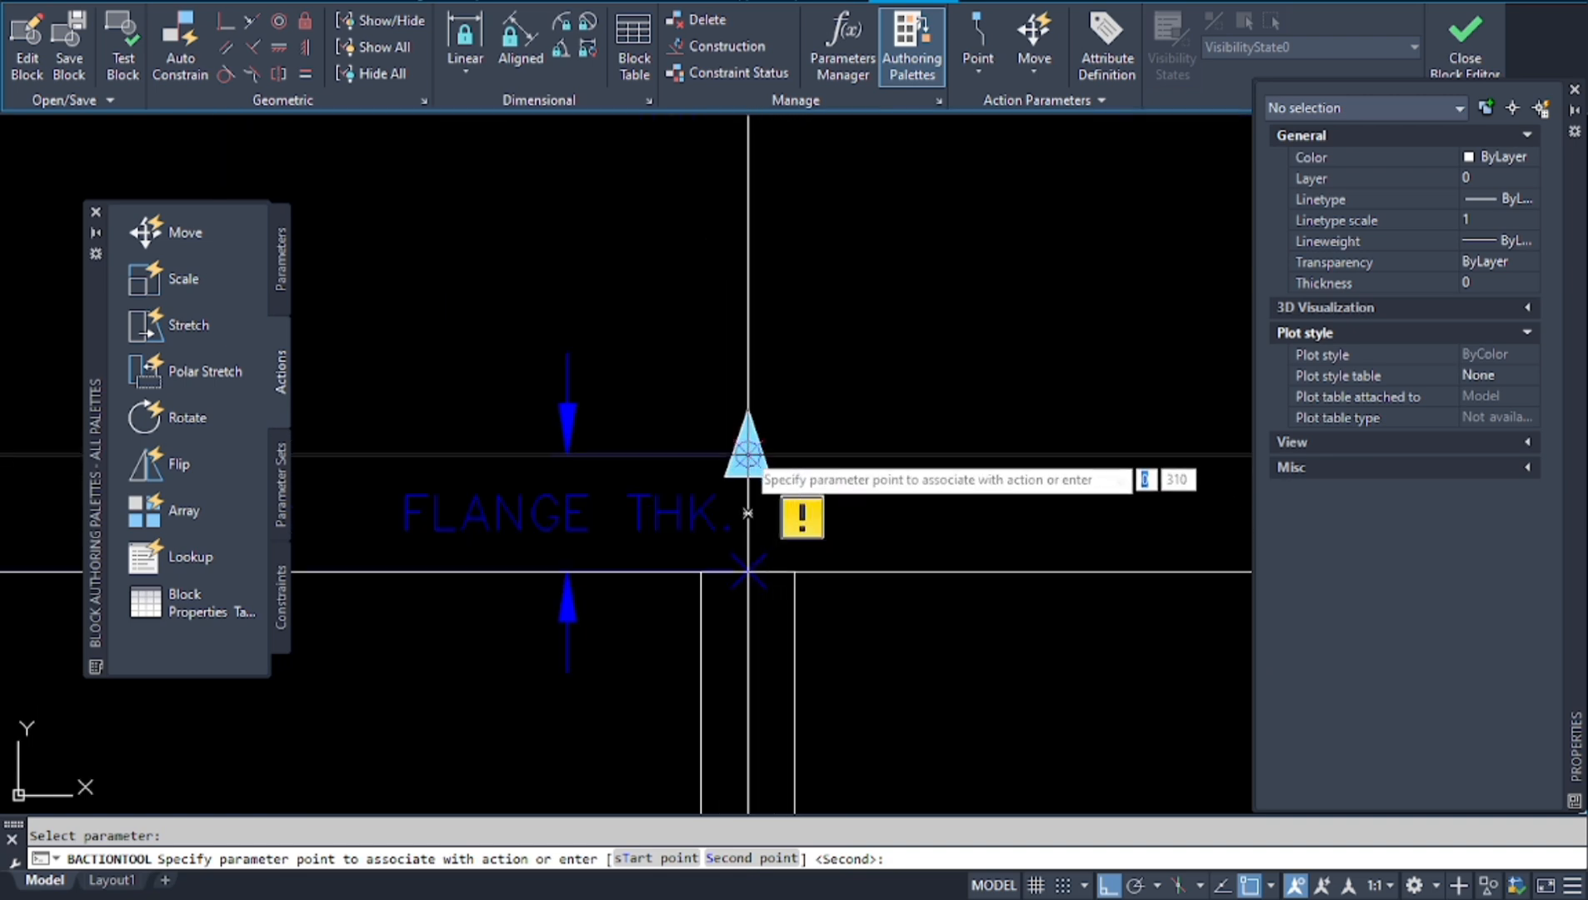
left_click(748, 454)
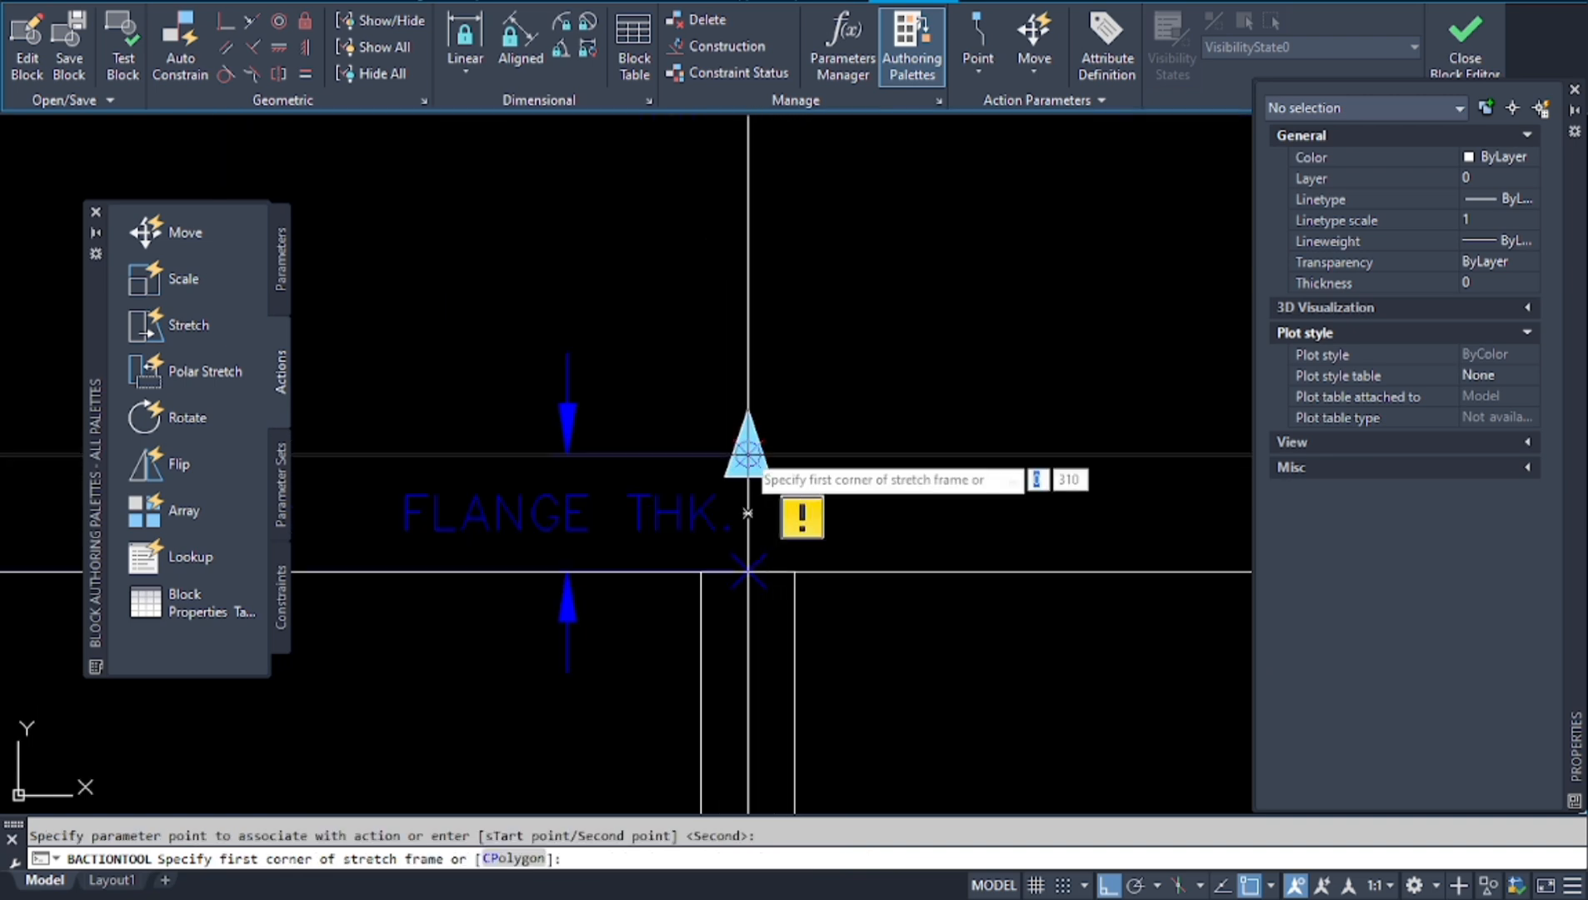
Enclose the top flange's upper edge in the stretch frame and select the top flange as the object to stretch.
scroll(792, 457, "down", 6)
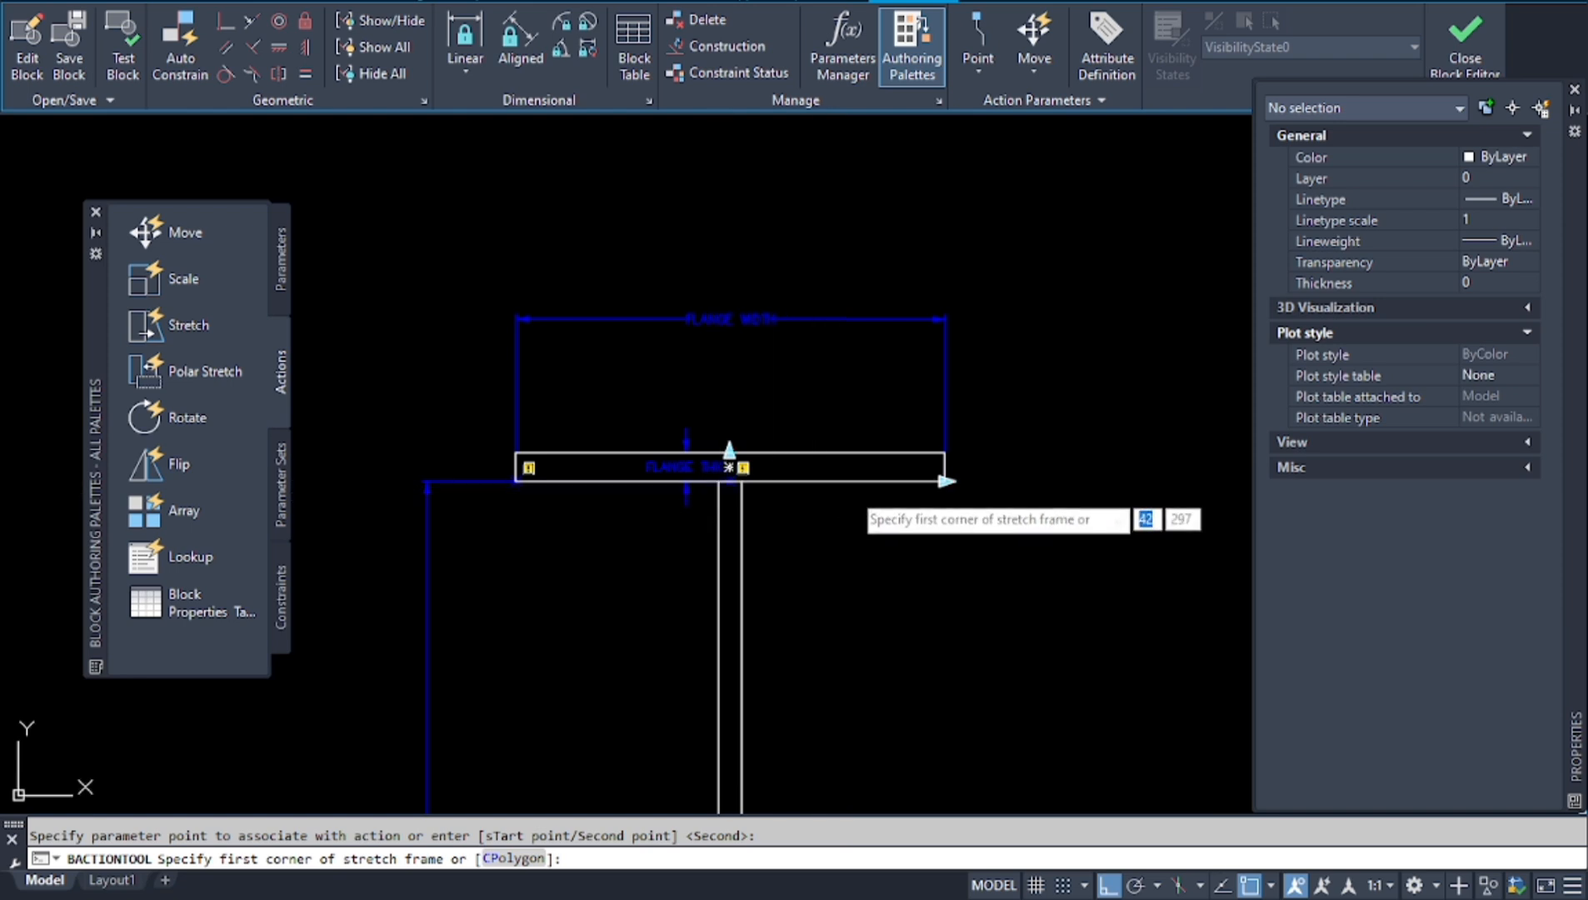
scroll(1036, 466, "up", 2)
scroll(1036, 450, "up", 3)
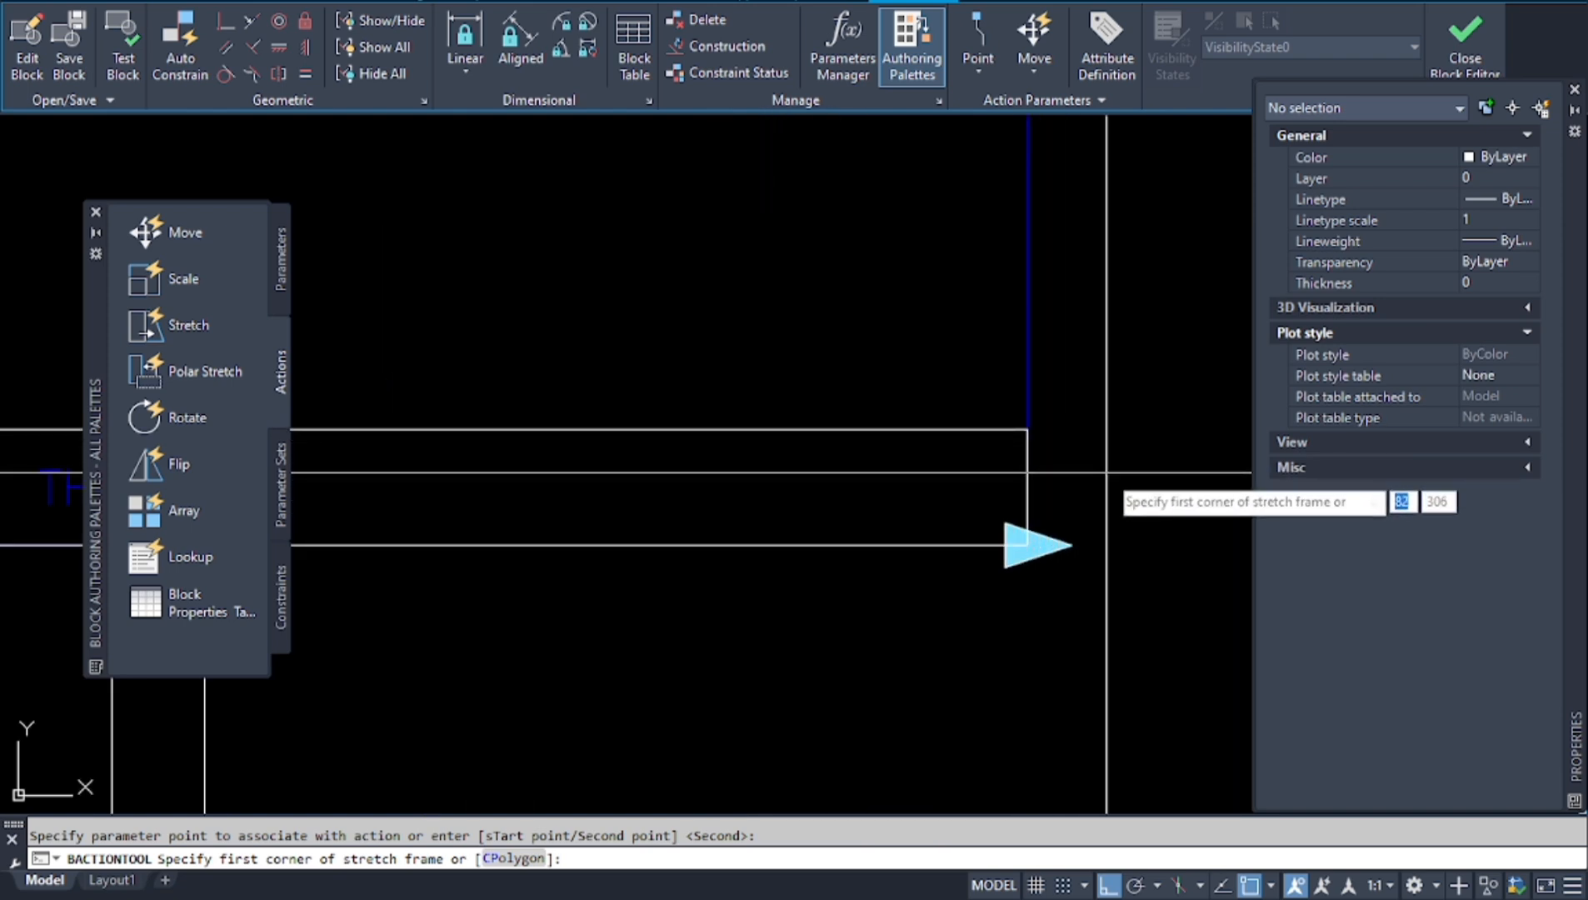
left_click(1107, 472)
scroll(1178, 474, "down", 4)
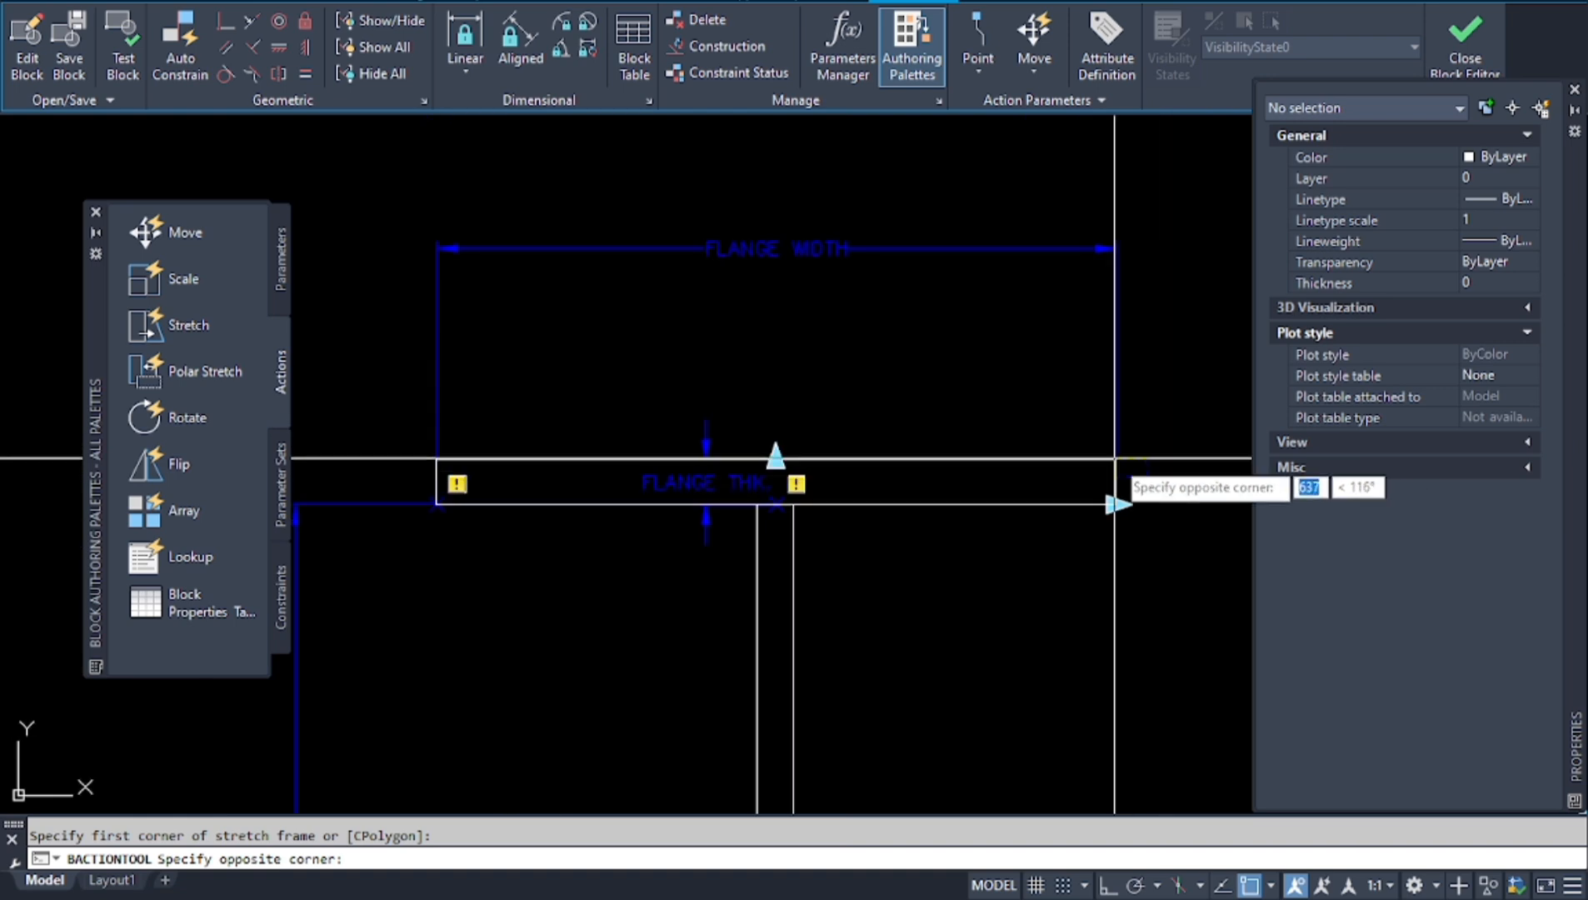
left_click(390, 410)
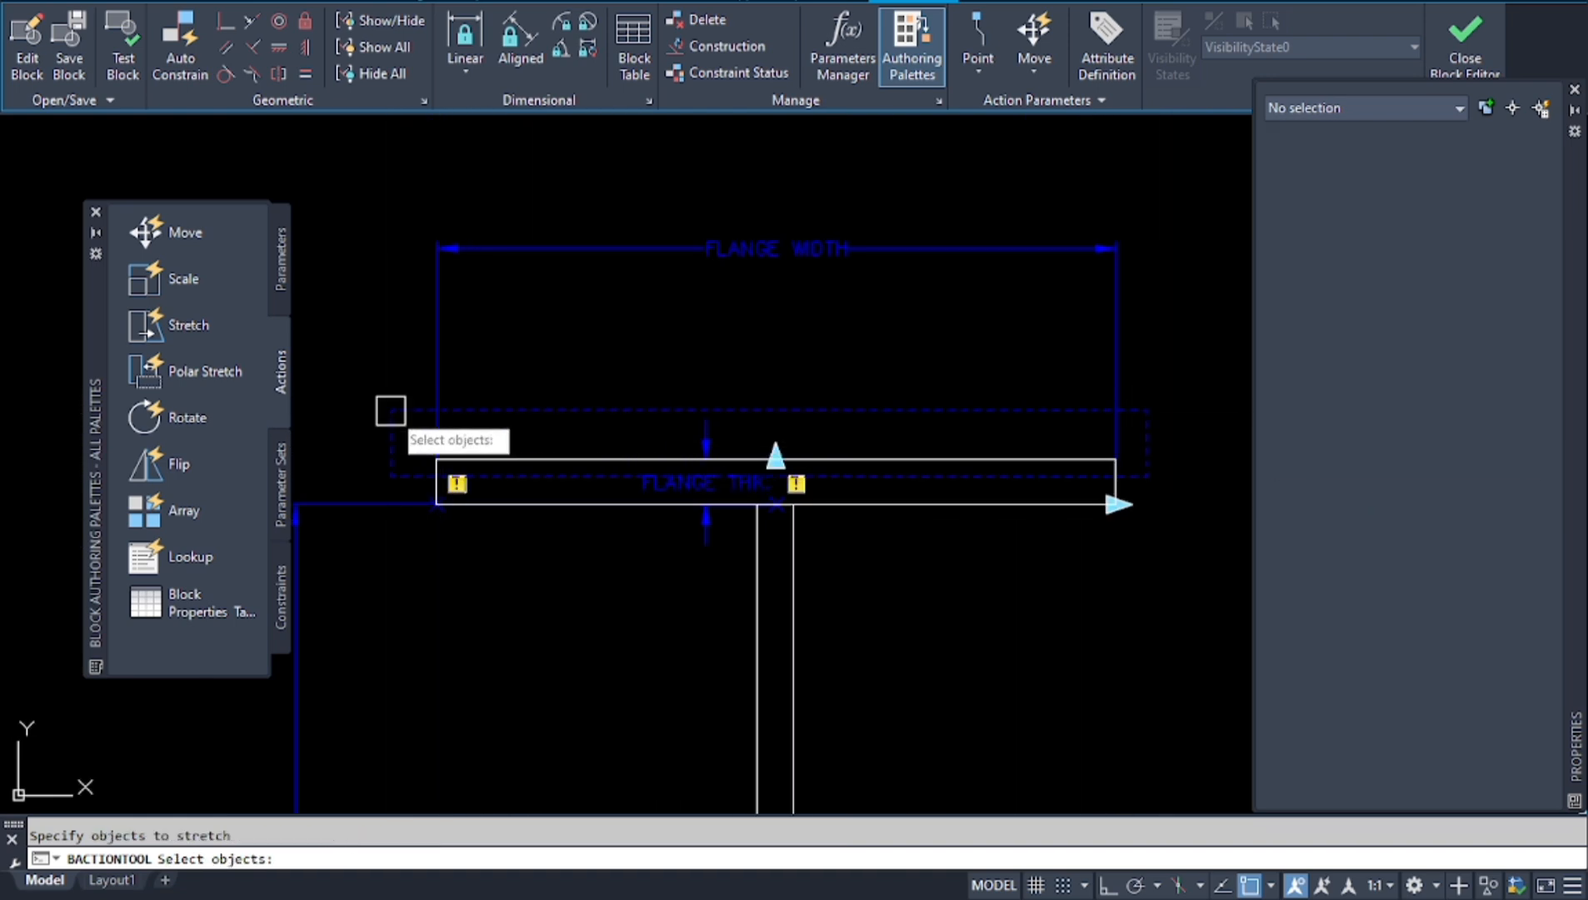
scroll(900, 446, "up", 2)
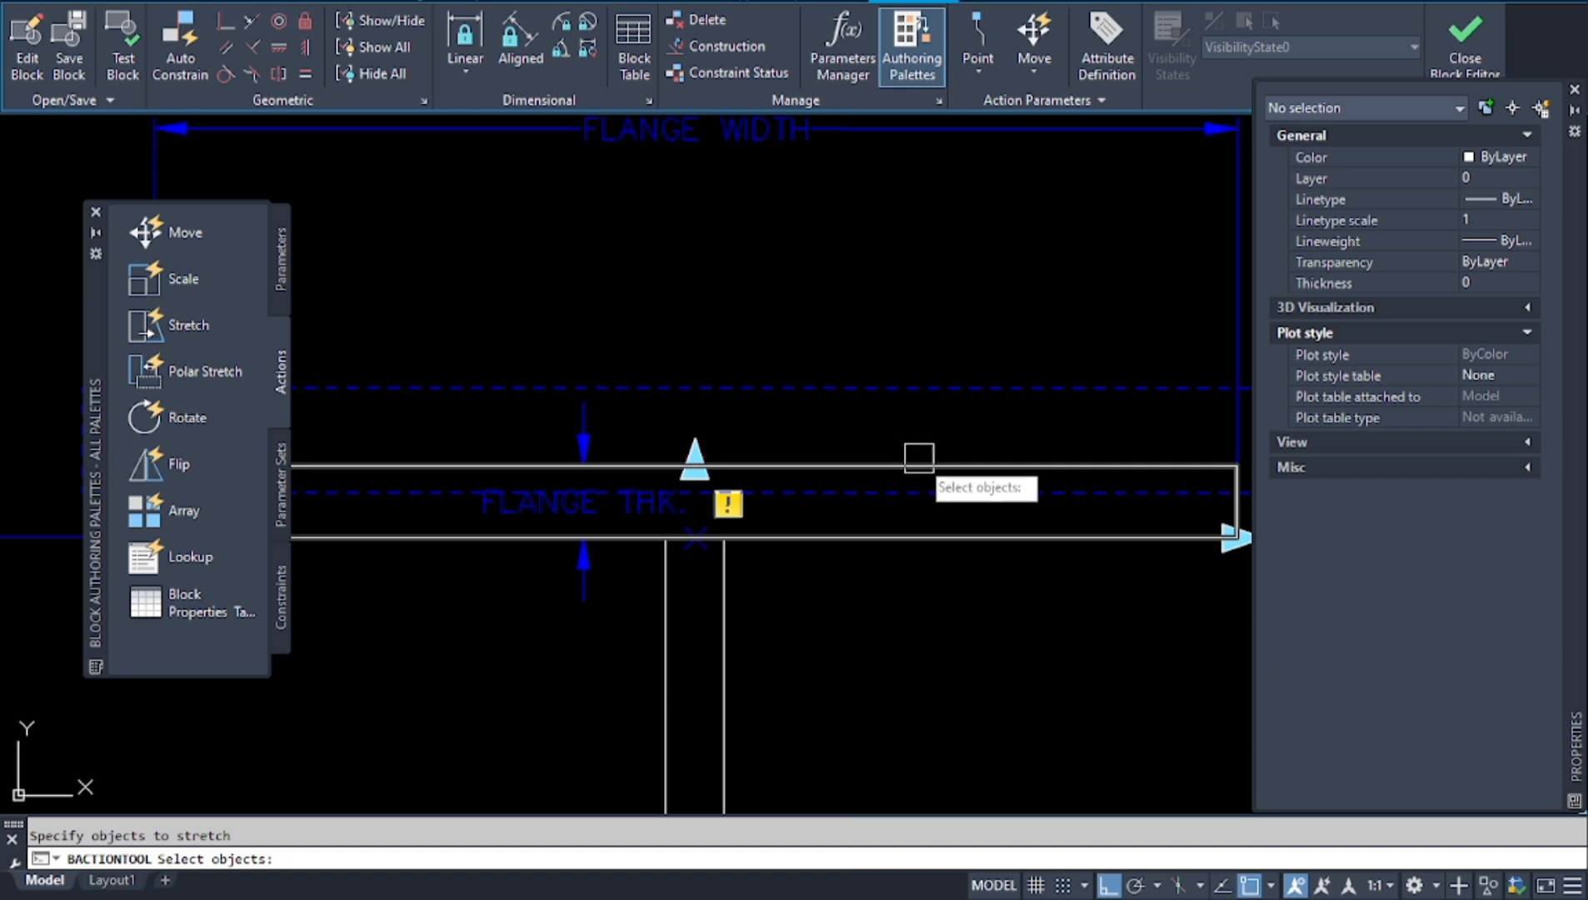
left_click(919, 457)
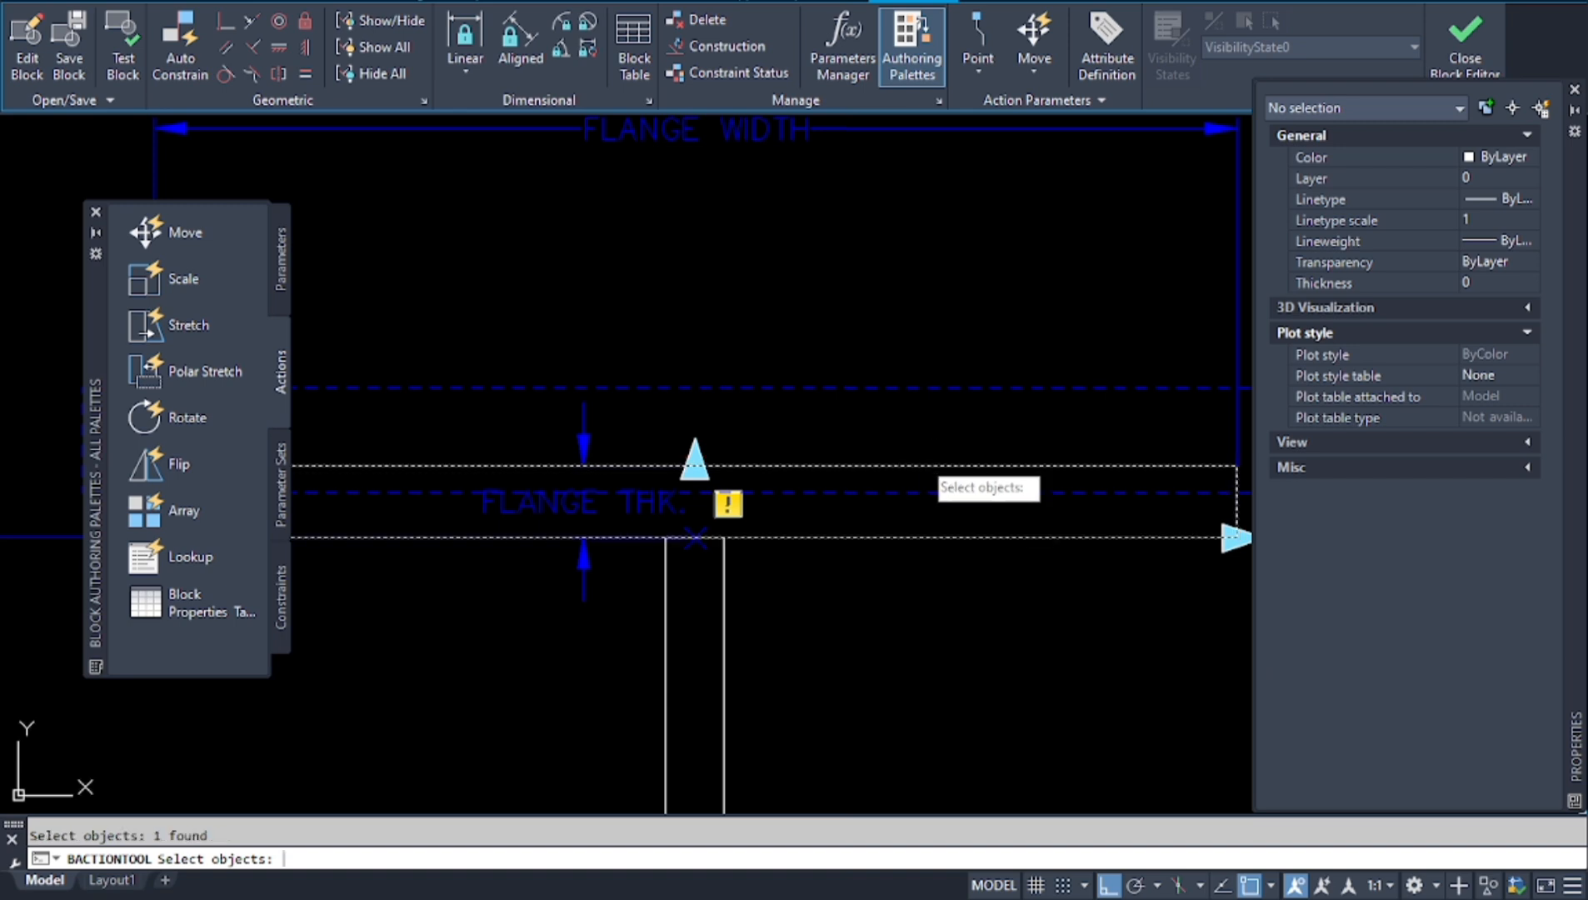
key("Return")
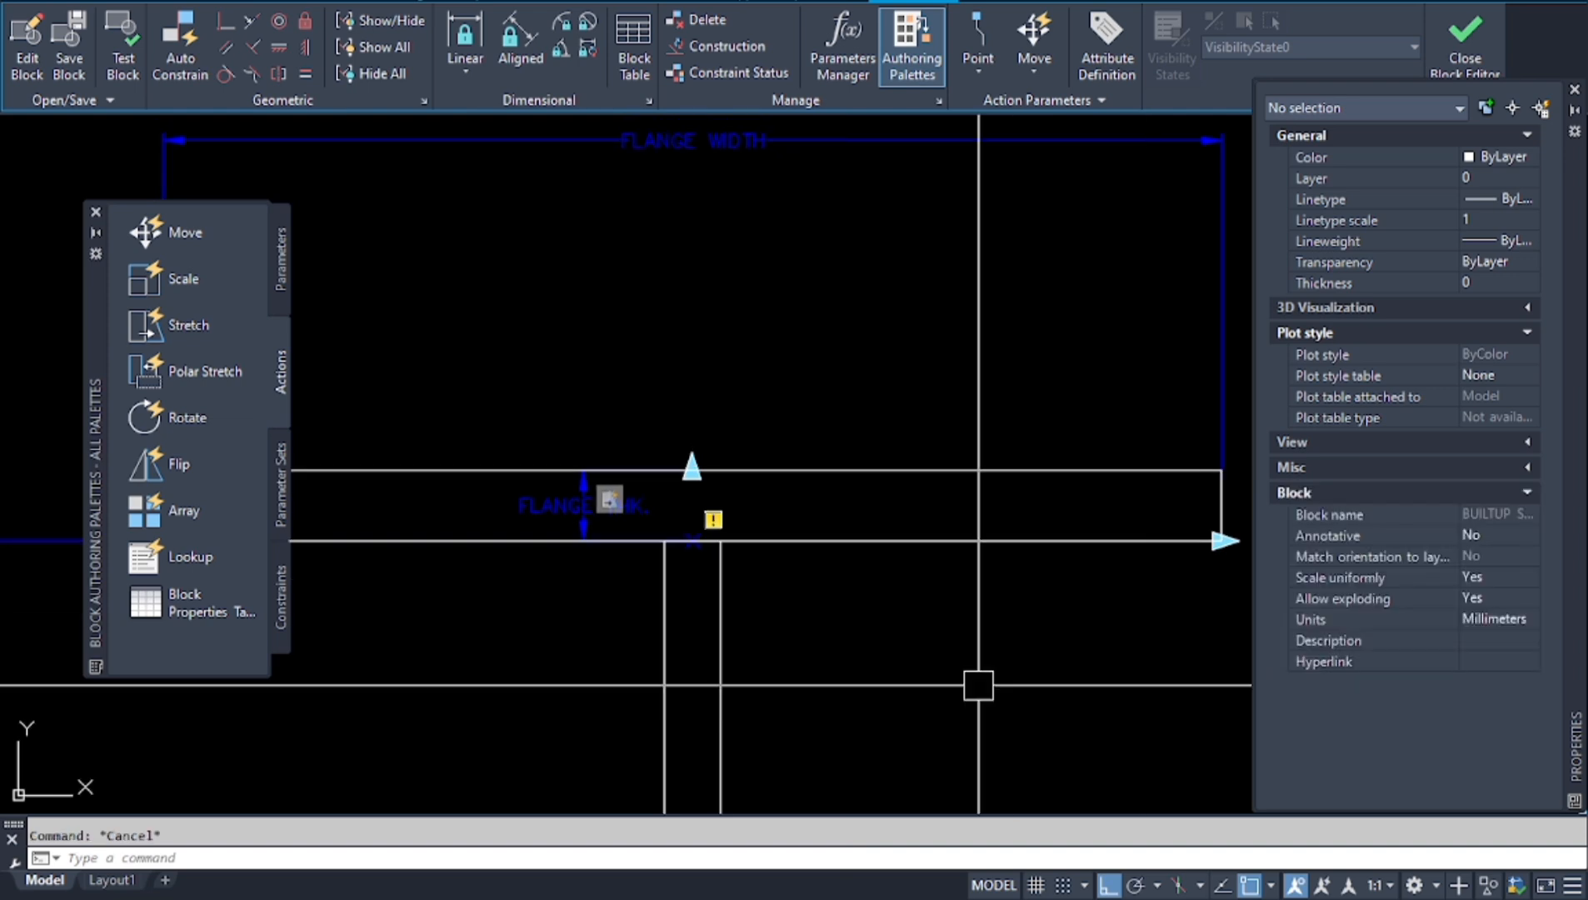
Inspect the stretch frame and properties of the Stretch action attached to the FLANGE THK. parameter.
mouse_move(603, 495)
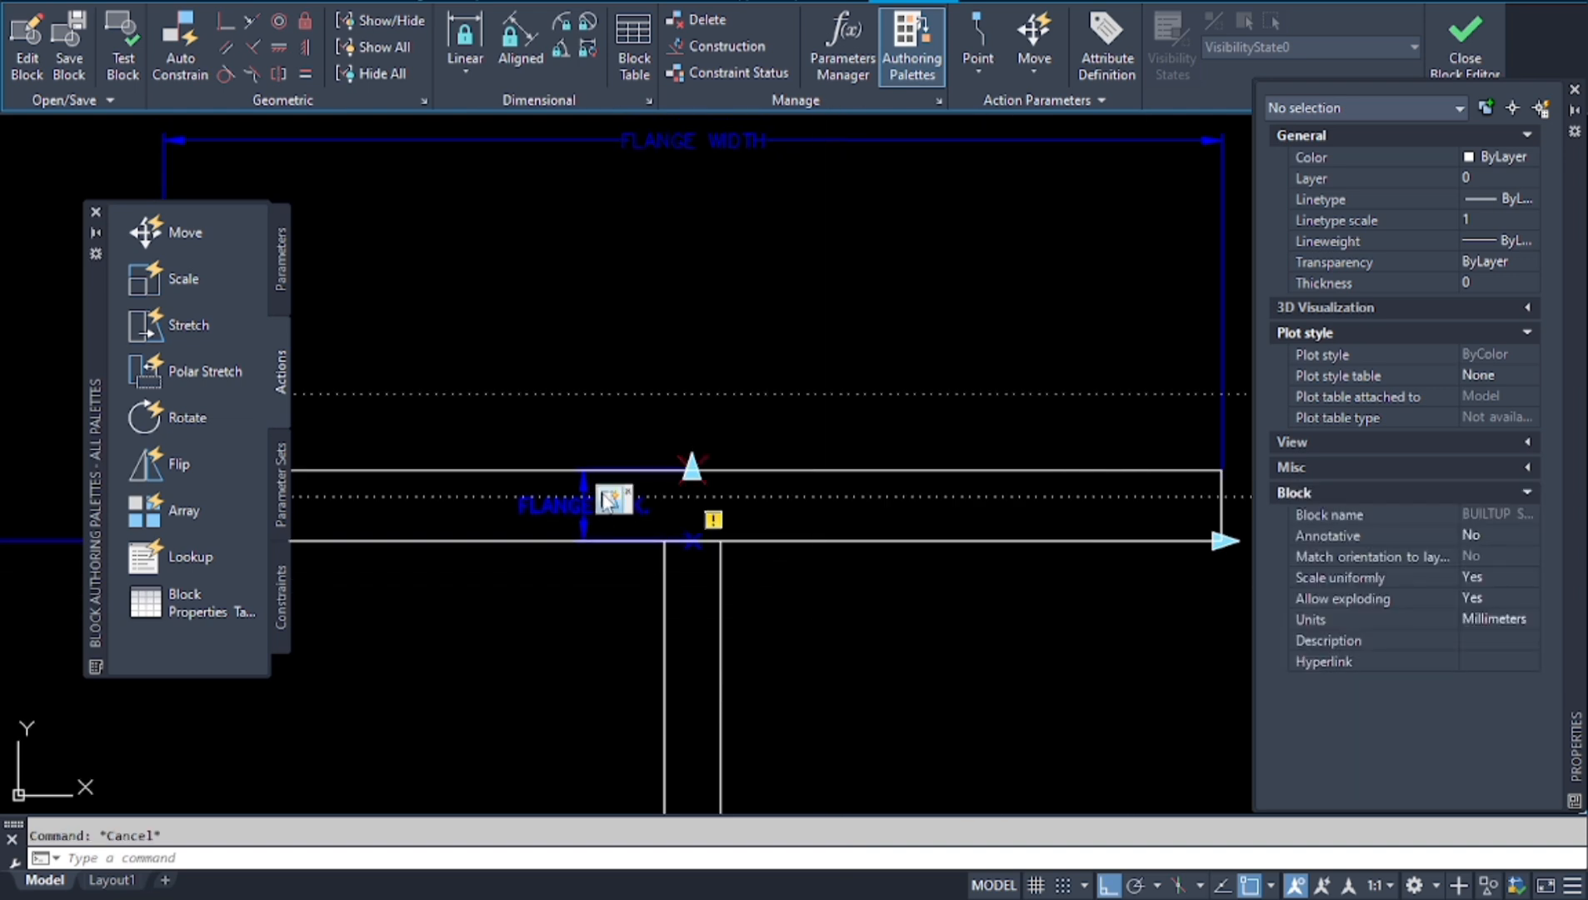
left_click(612, 500)
scroll(875, 612, "down", 4)
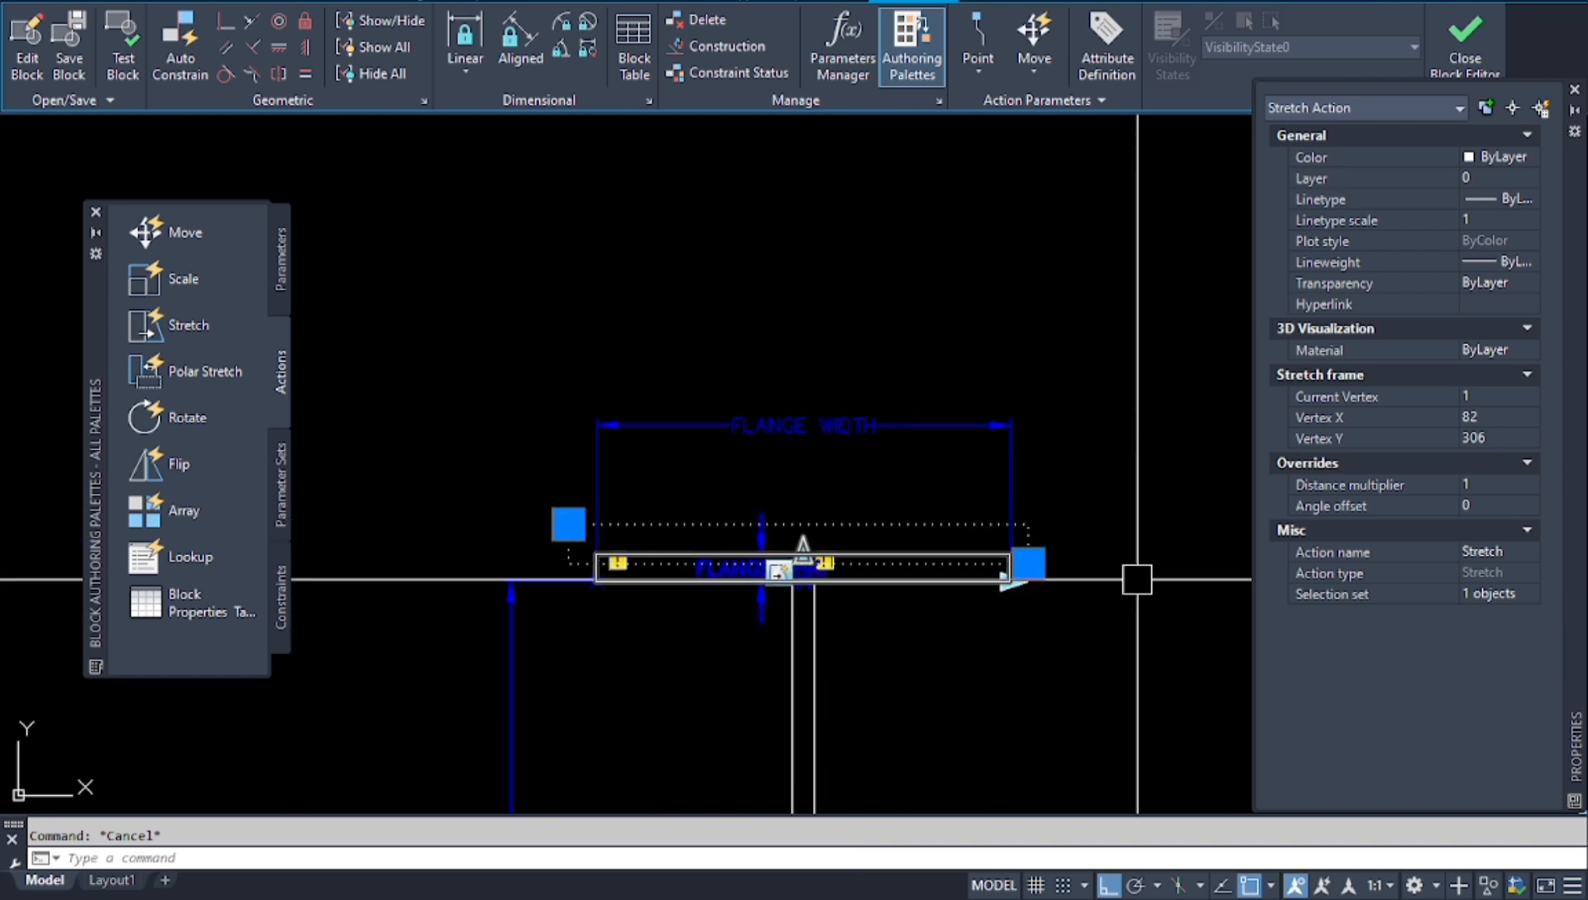
key("Escape")
middle_click_drag(1026, 686, 1033, 725)
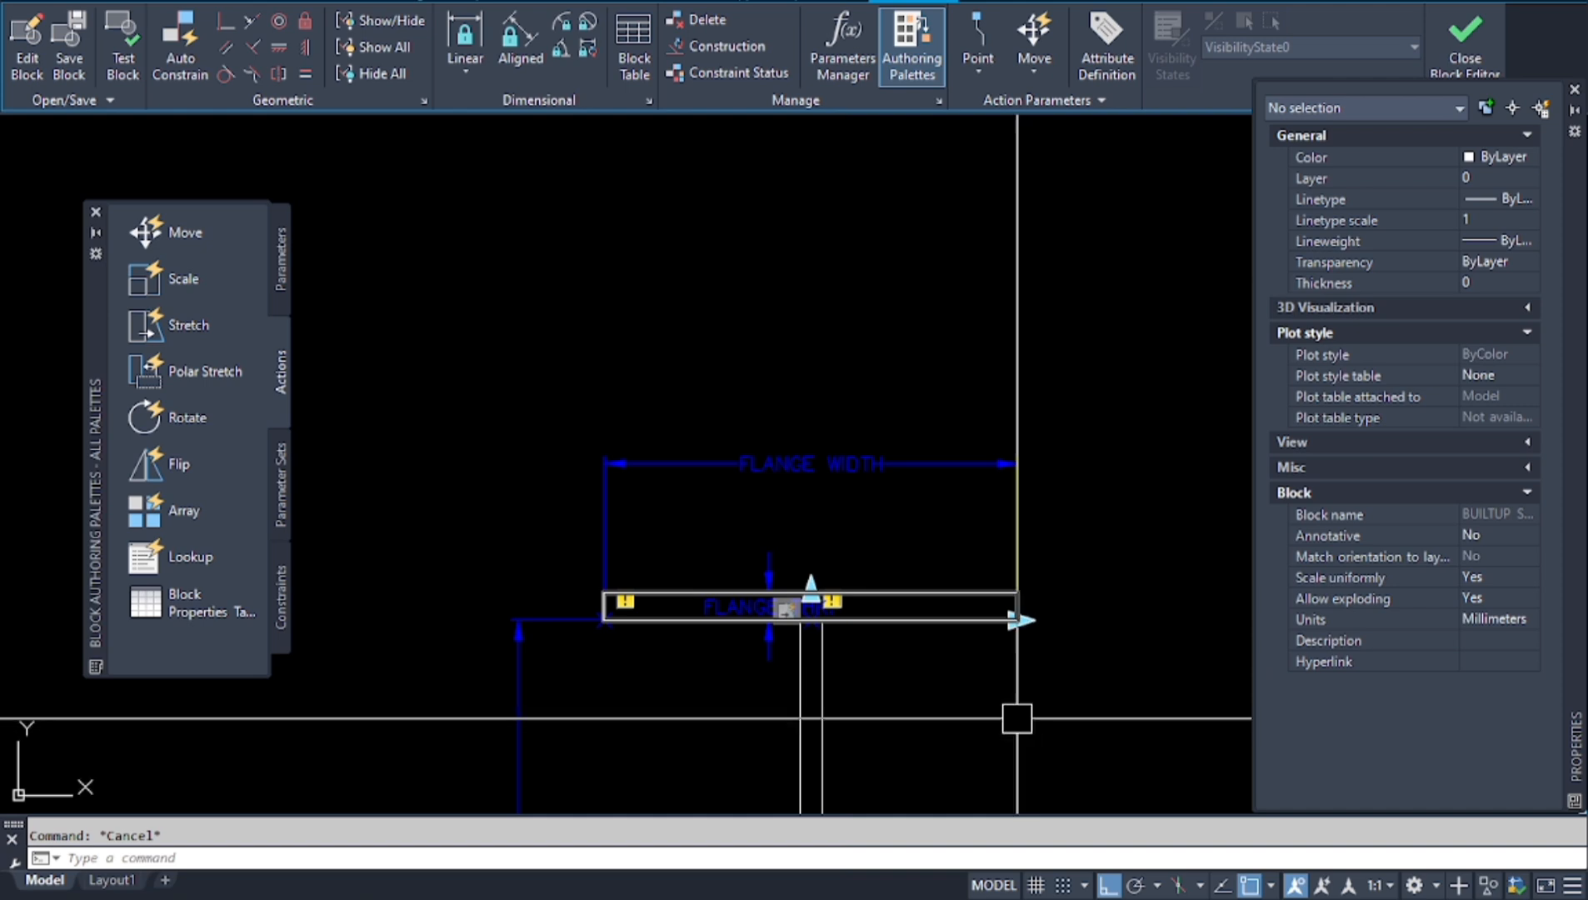
Start a second Stretch action on the FLANGE THK. parameter, tied to its point on the top flange's upper edge.
left_click(156, 325)
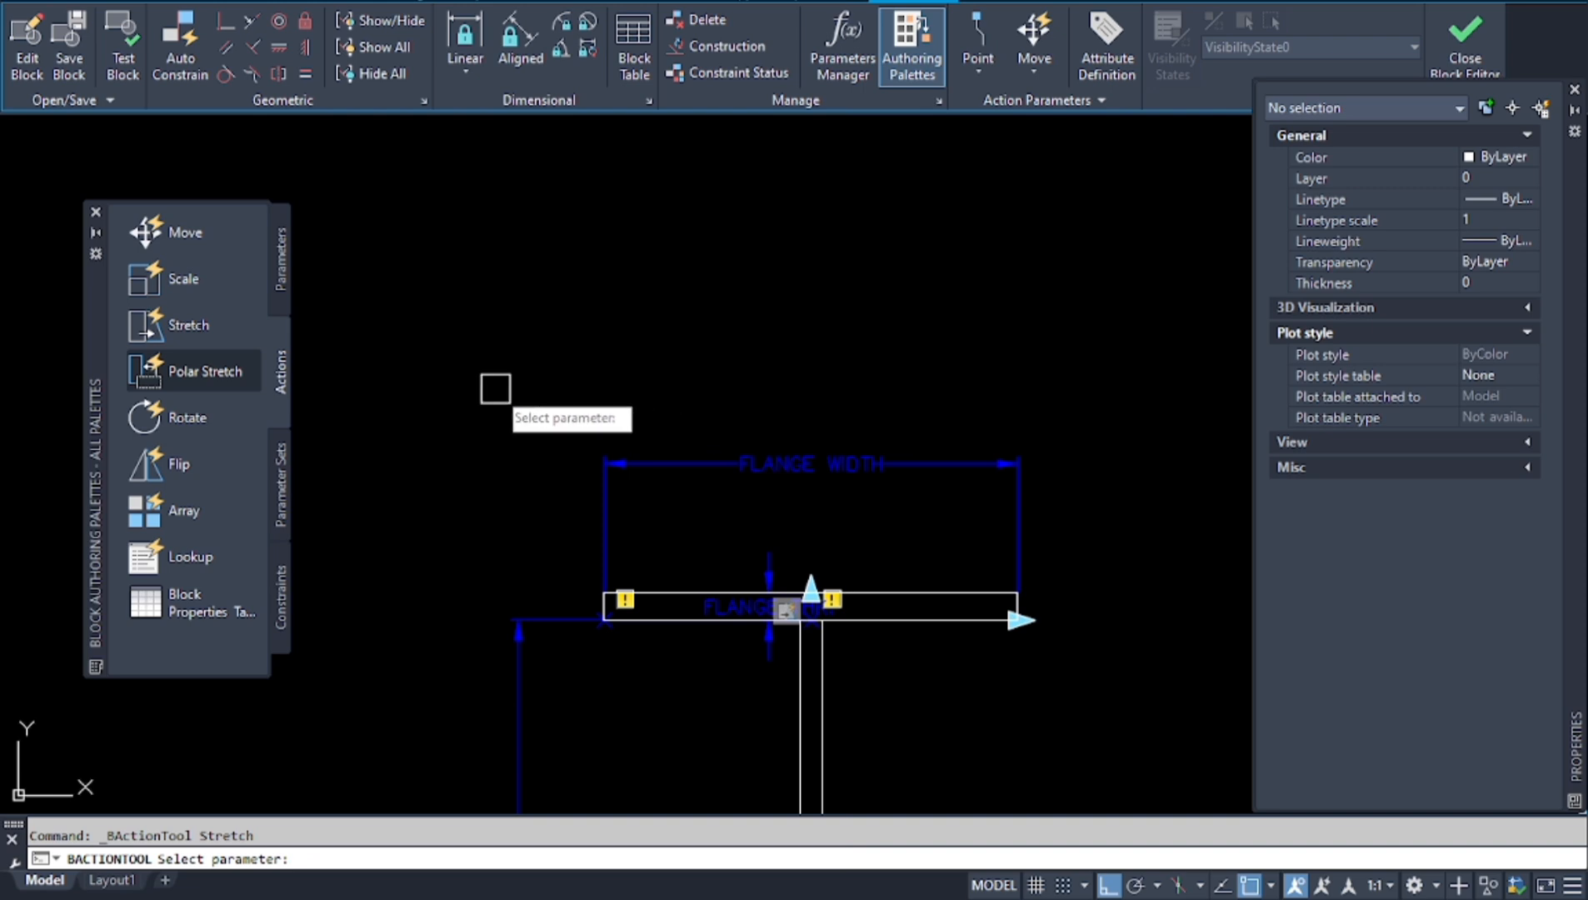
scroll(750, 641, "up", 6)
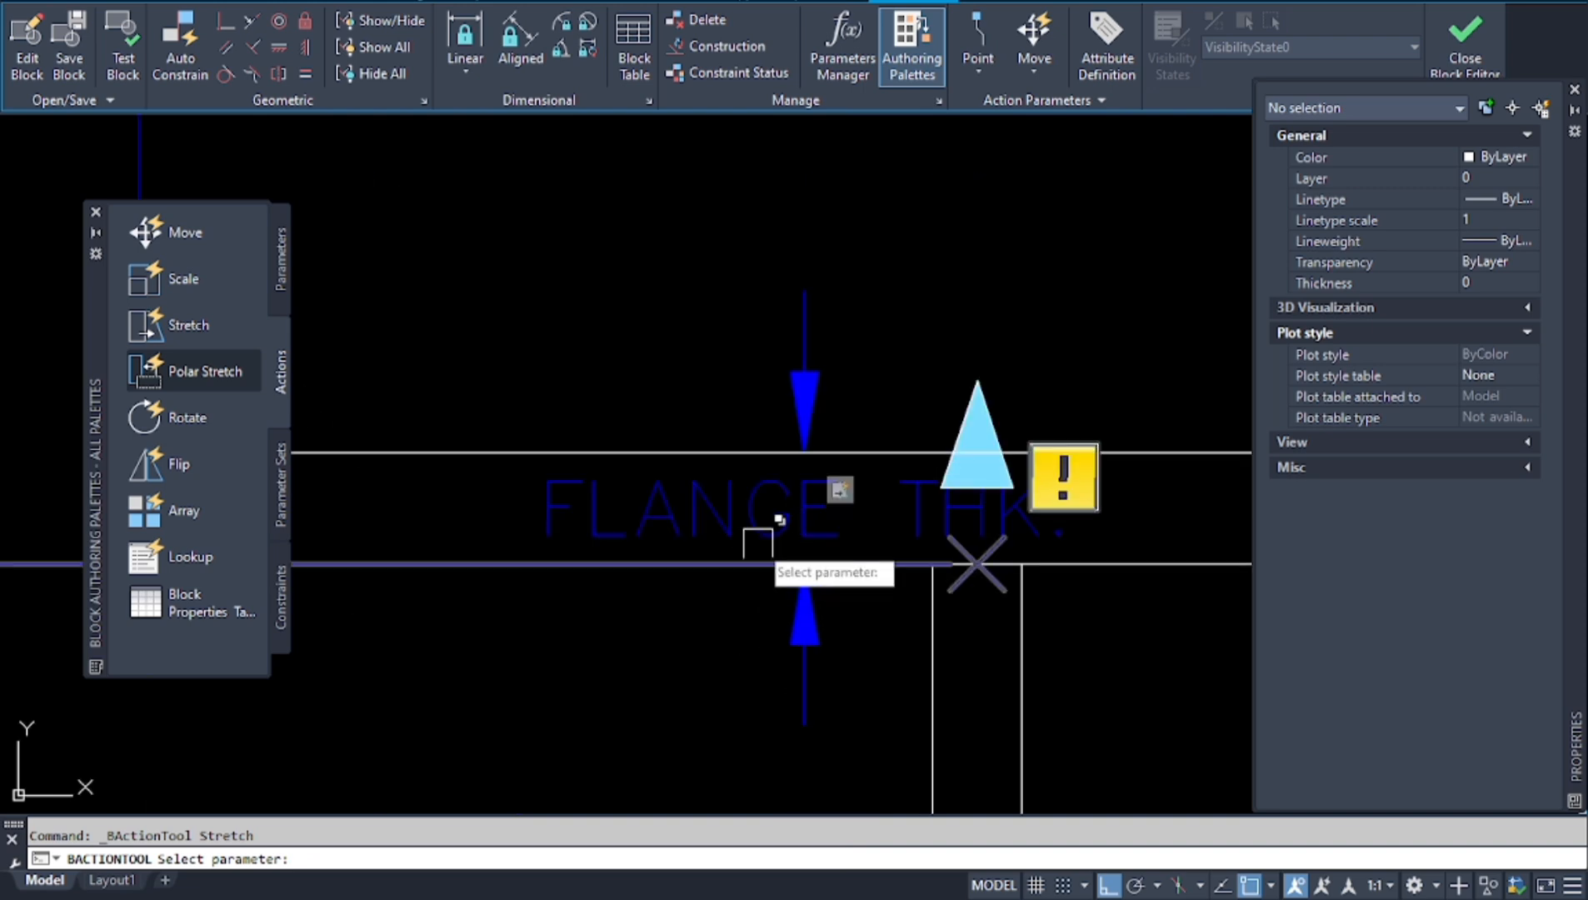
scroll(703, 501, "down", 2)
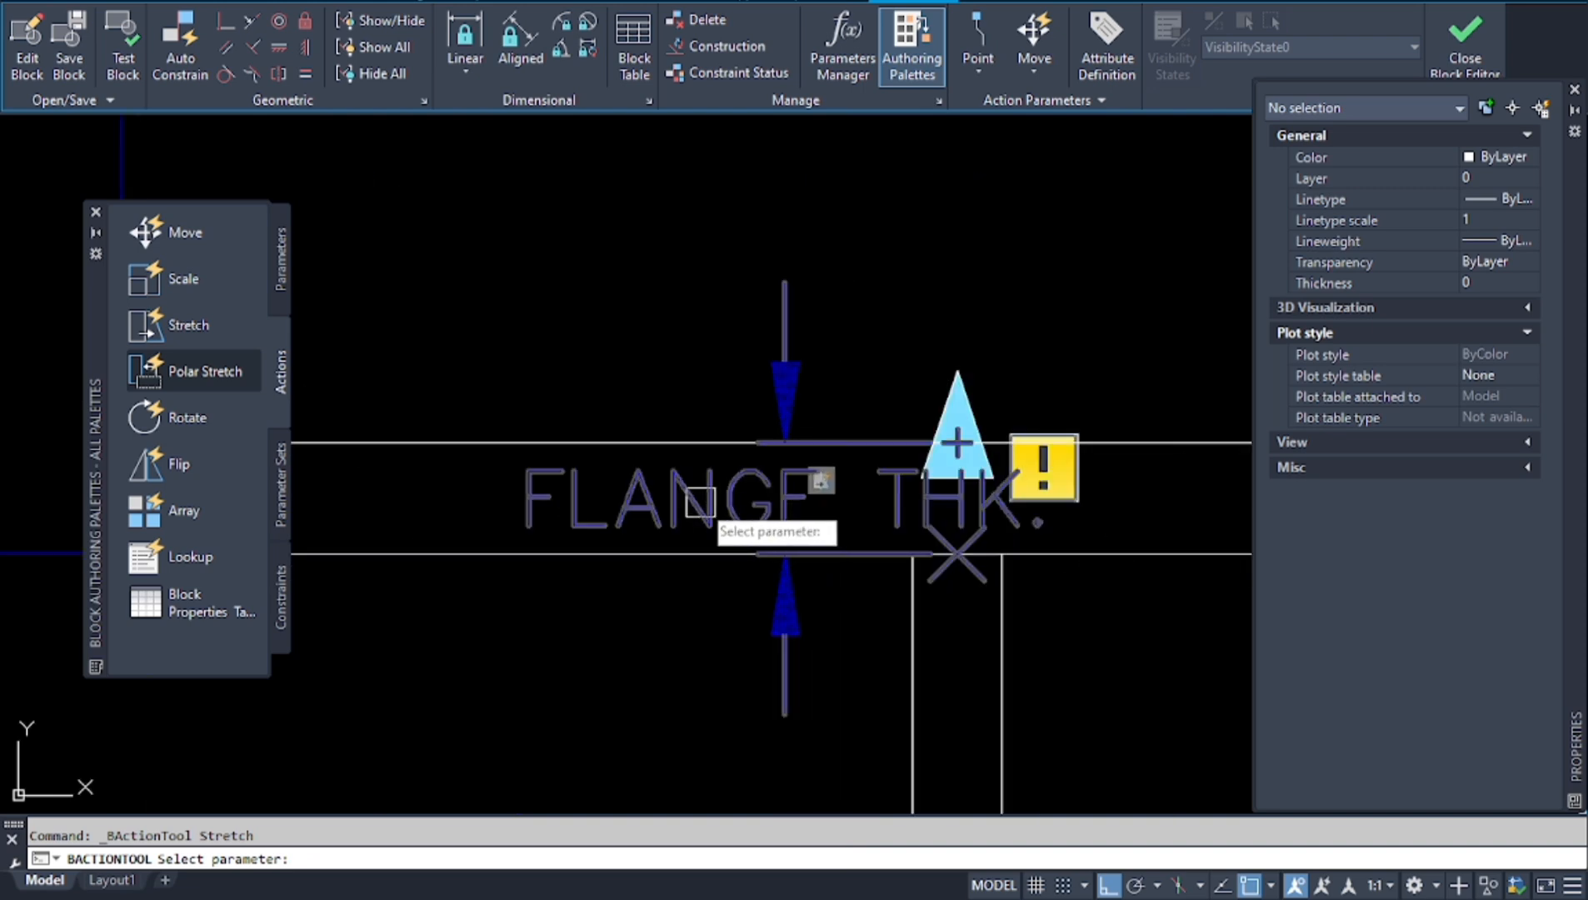
left_click(700, 502)
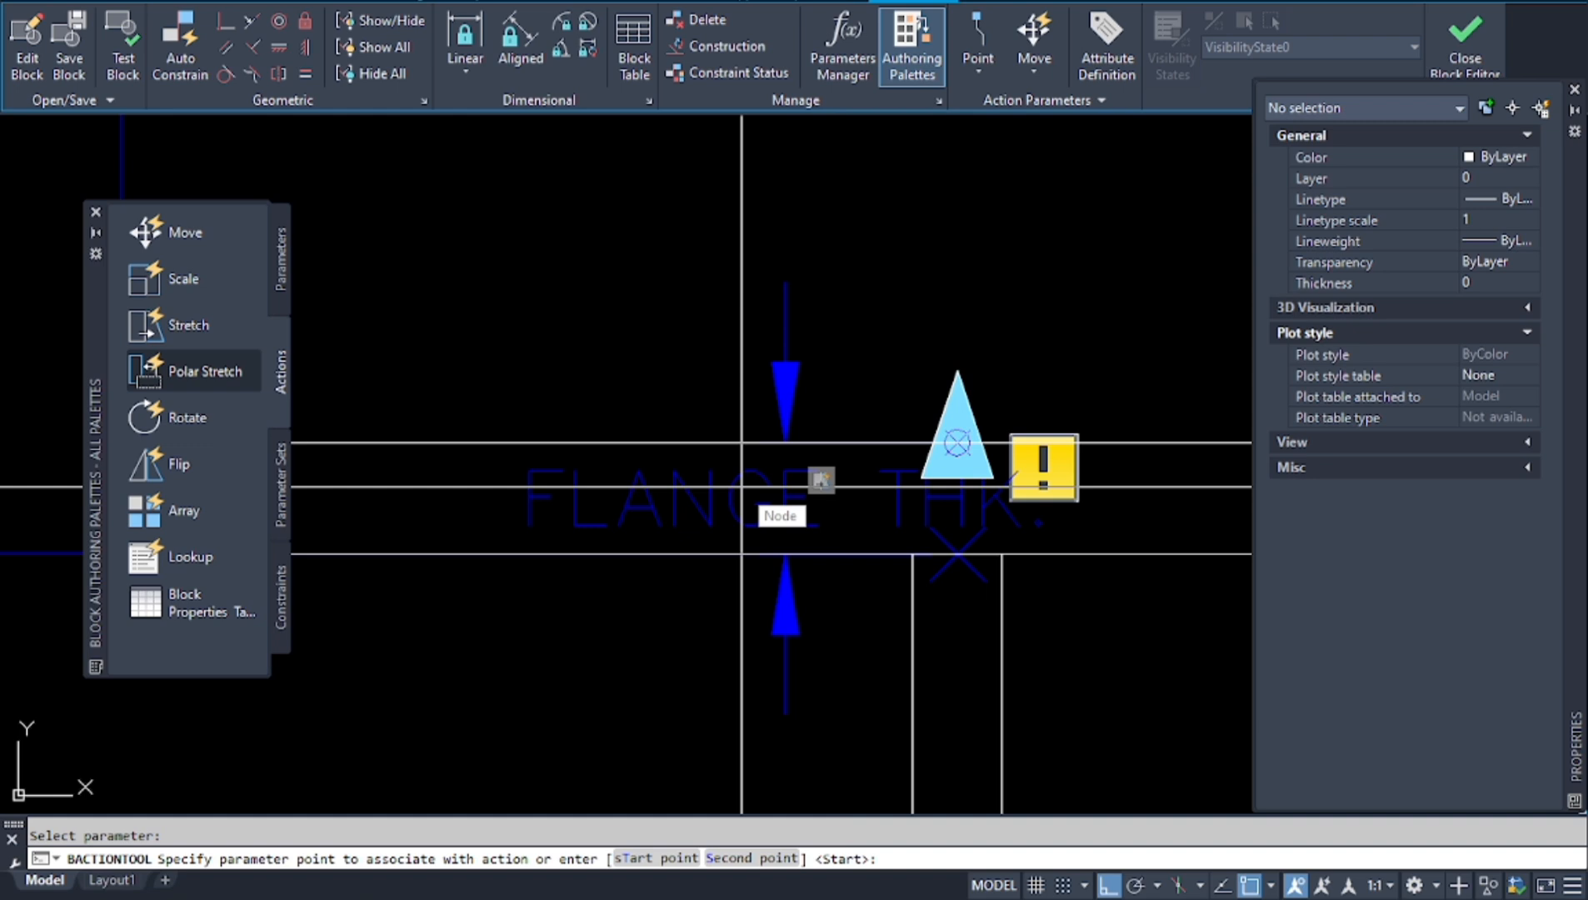
scroll(741, 486, "down", 2)
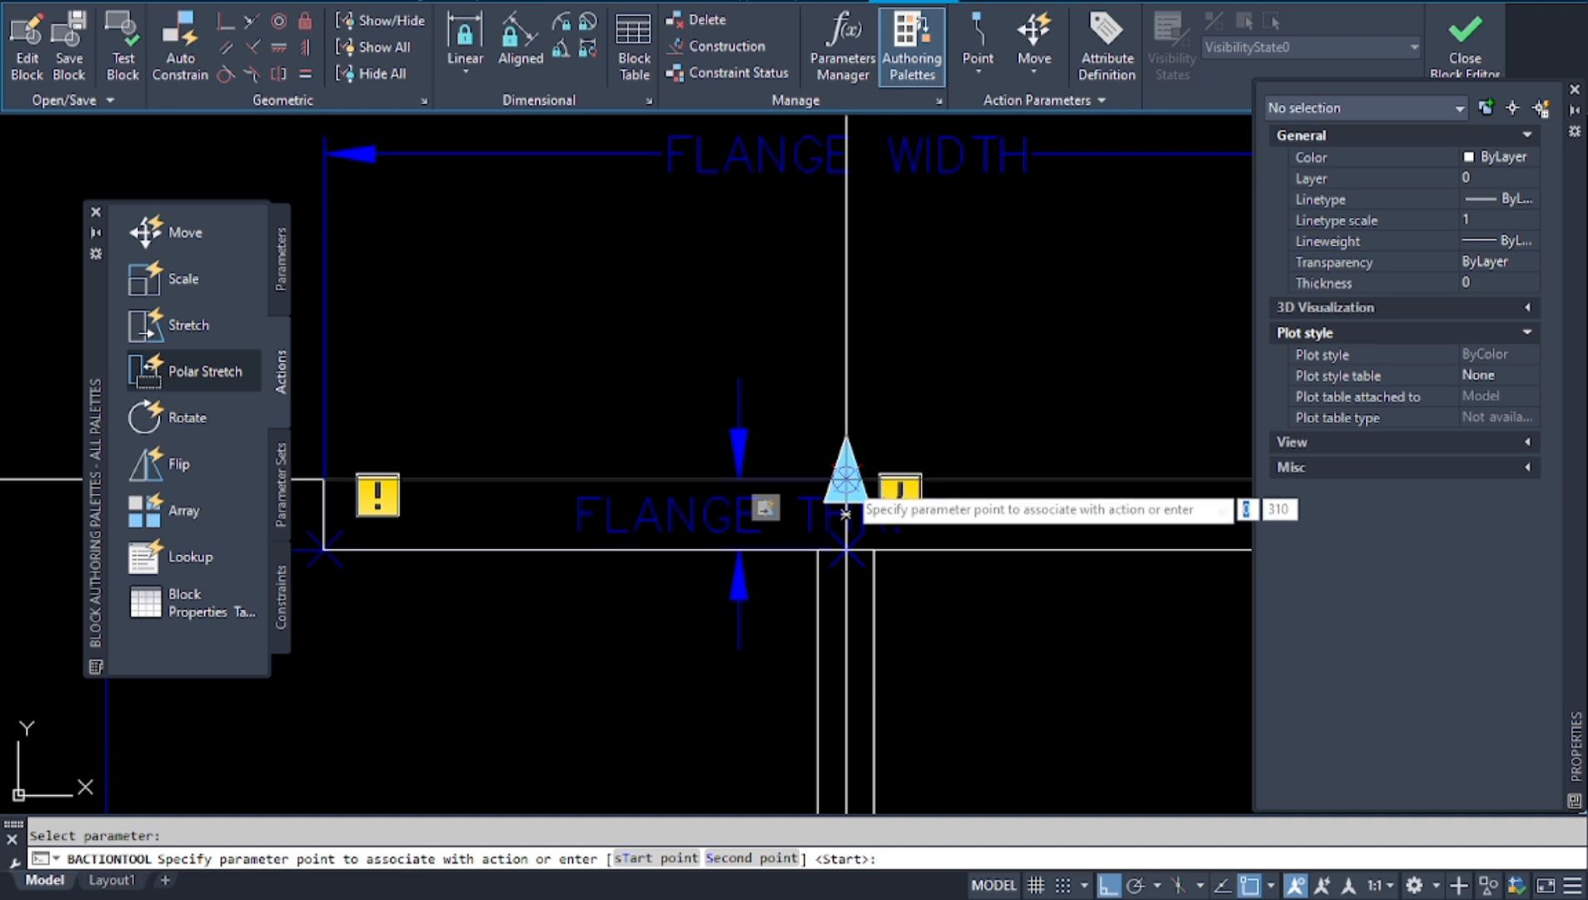
left_click(846, 514)
Enclose the bottom flange's lower edge in the stretch frame and select the bottom flange as the object to stretch.
scroll(750, 467, "up", 5)
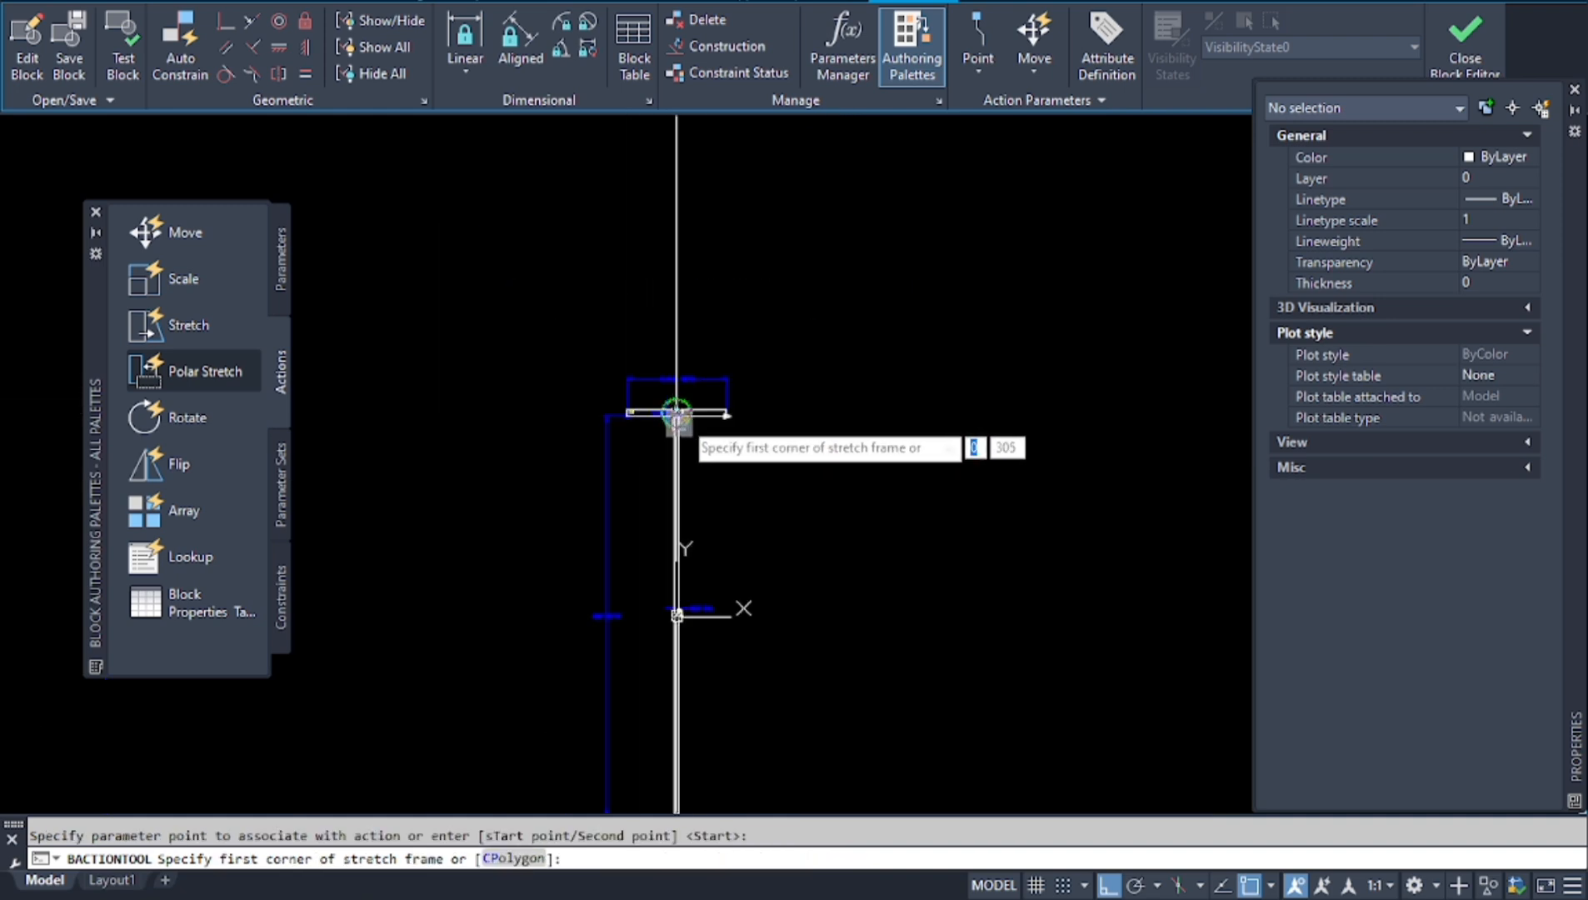
scroll(708, 383, "up", 5)
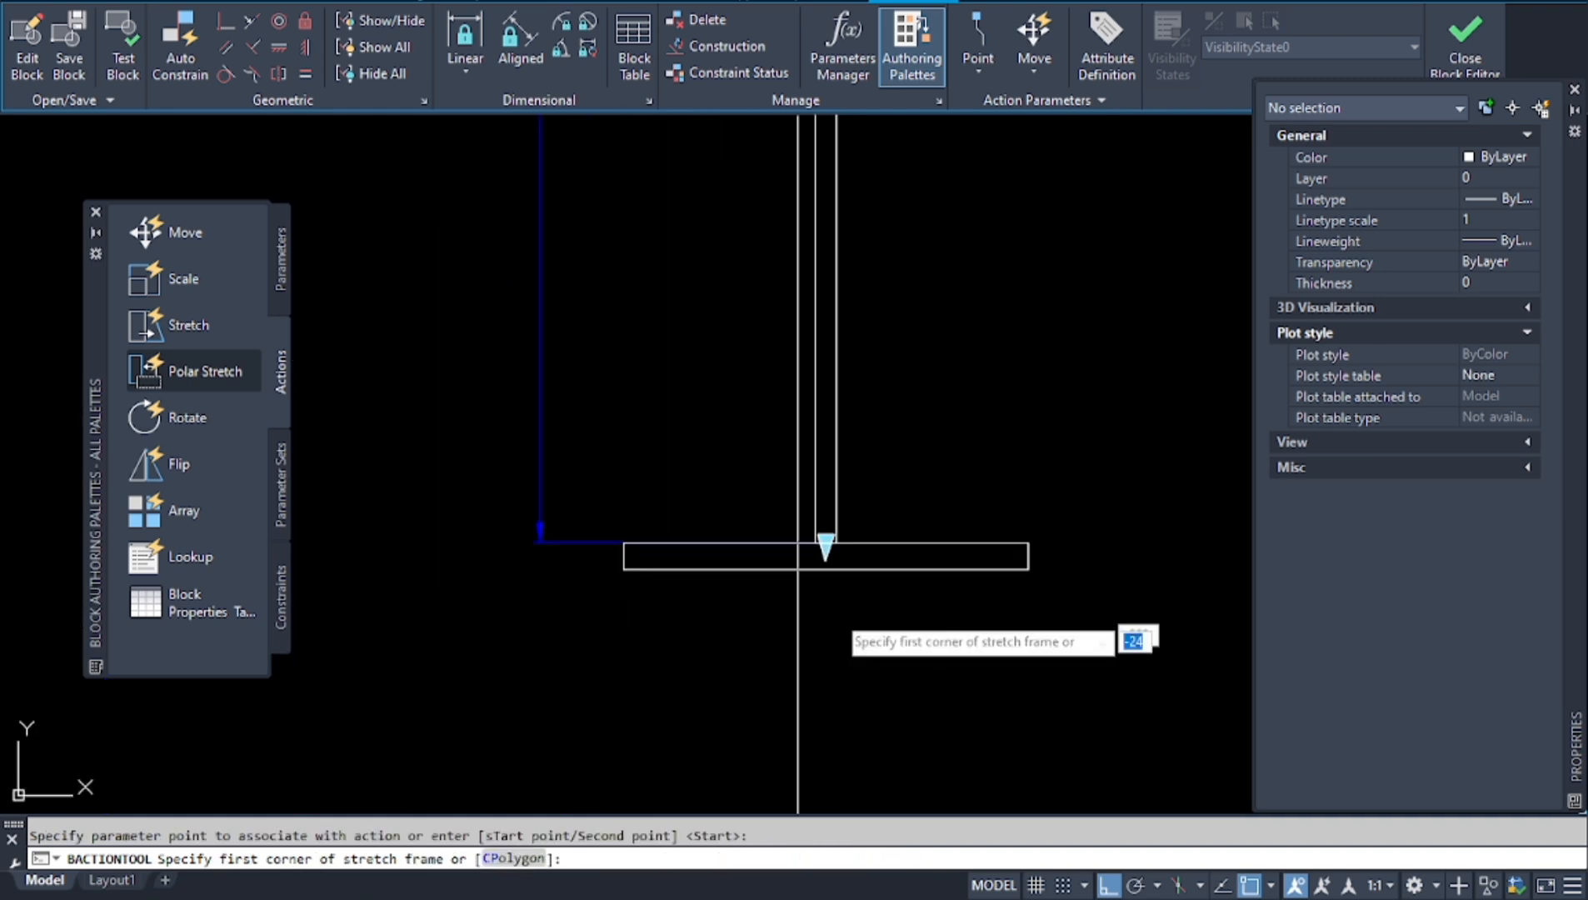
scroll(1043, 599, "up", 2)
scroll(1089, 599, "down", 2)
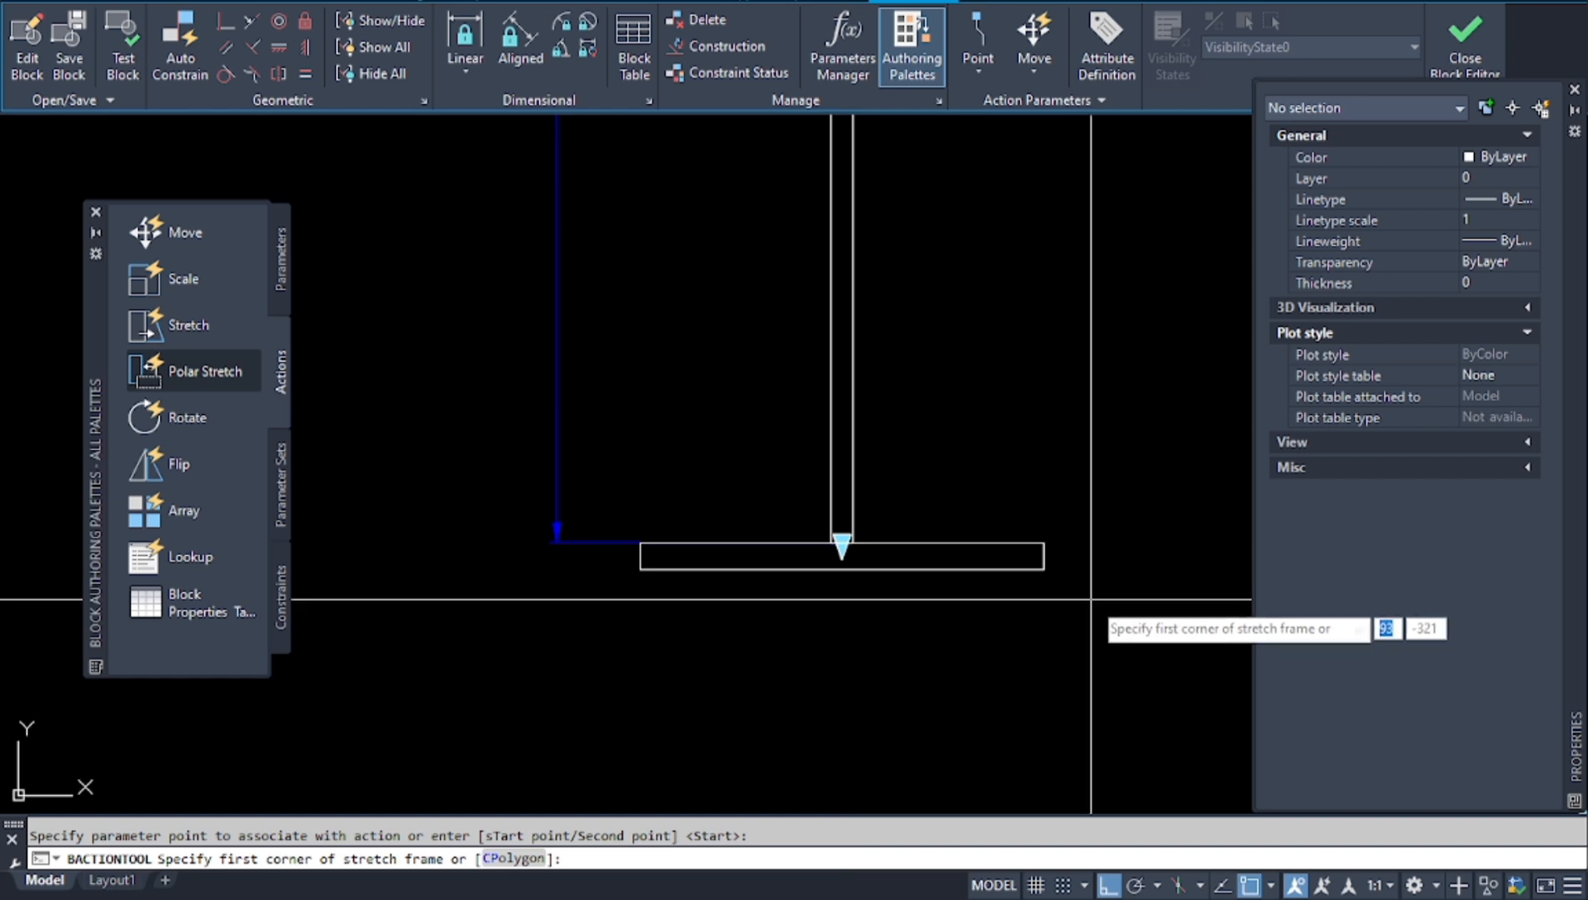
left_click(1092, 599)
scroll(587, 558, "up", 2)
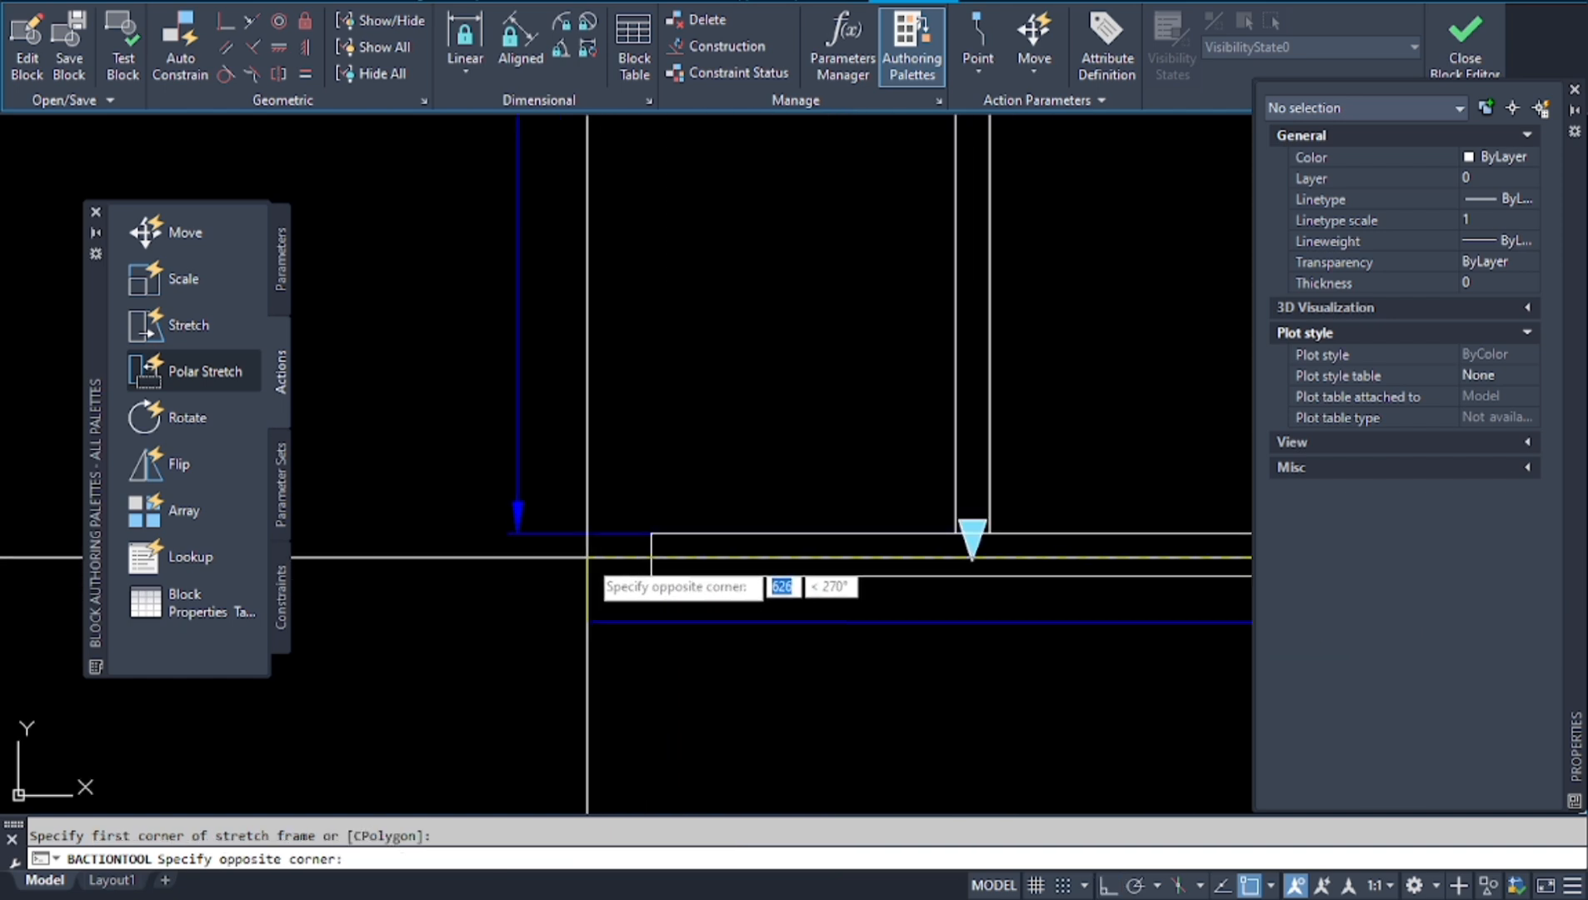
left_click(586, 557)
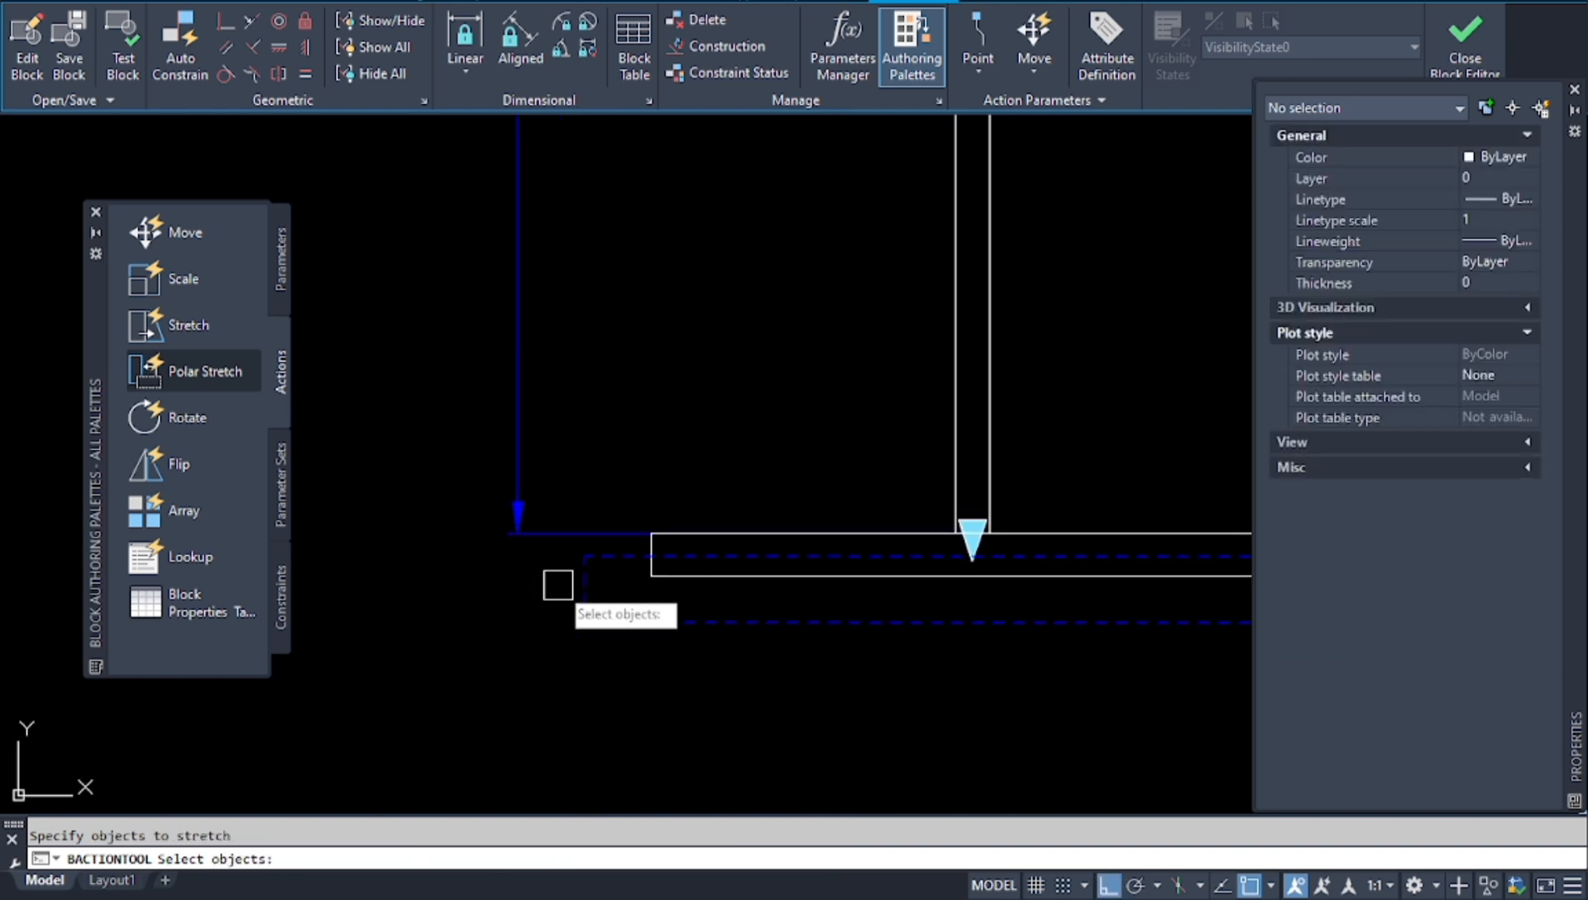
left_click(749, 582)
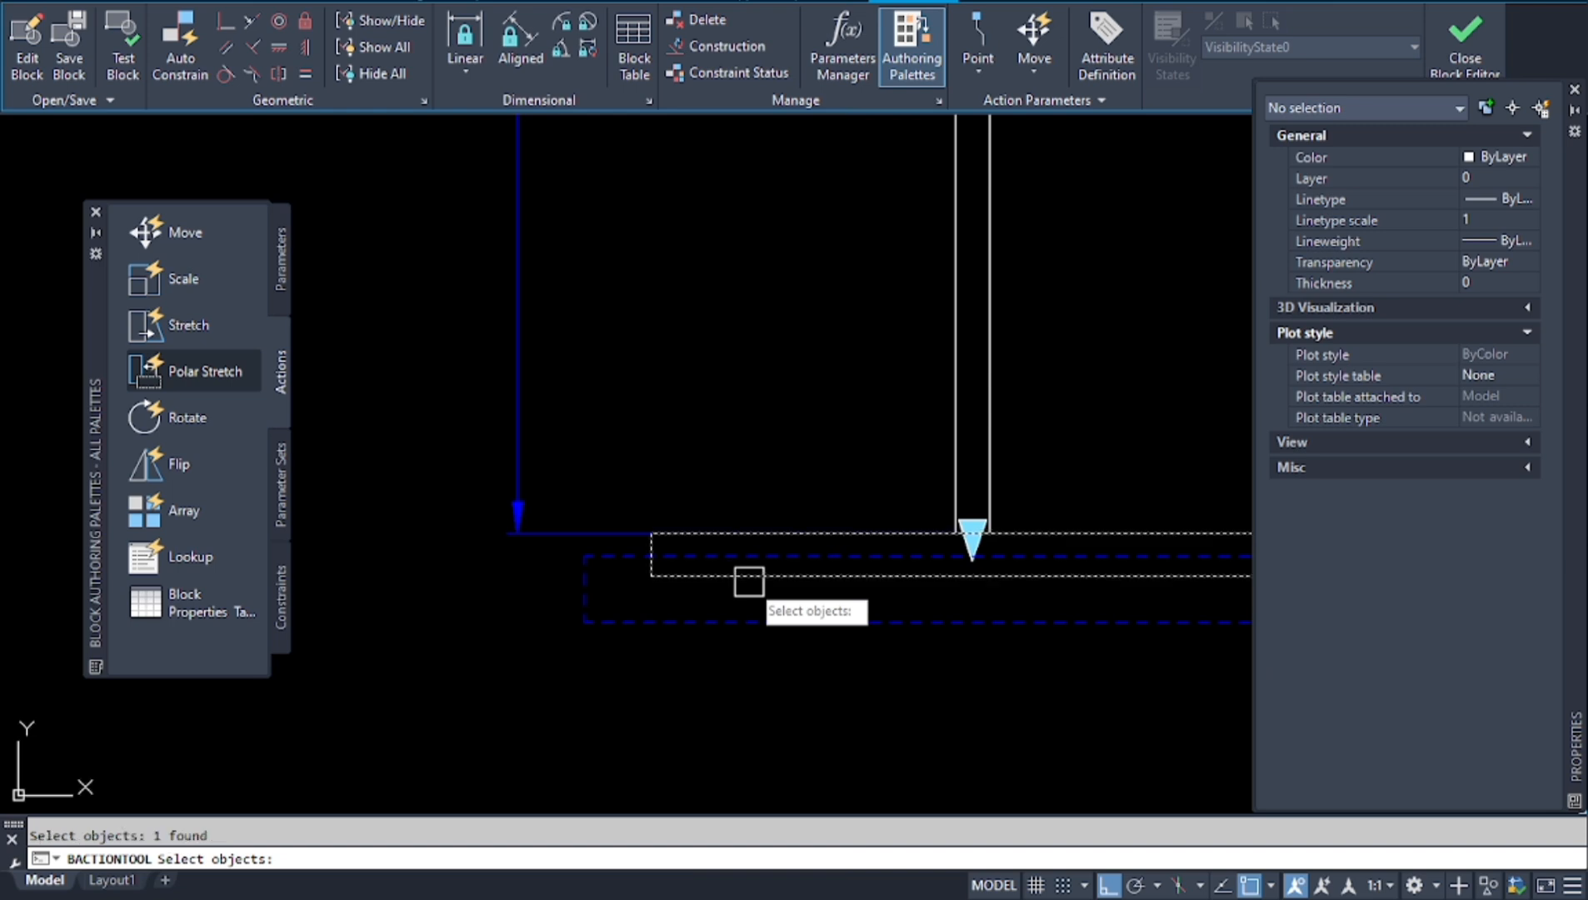
key("Return")
Set the angle offset of the bottom flange's Stretch action to 180.
scroll(778, 581, "down", 3)
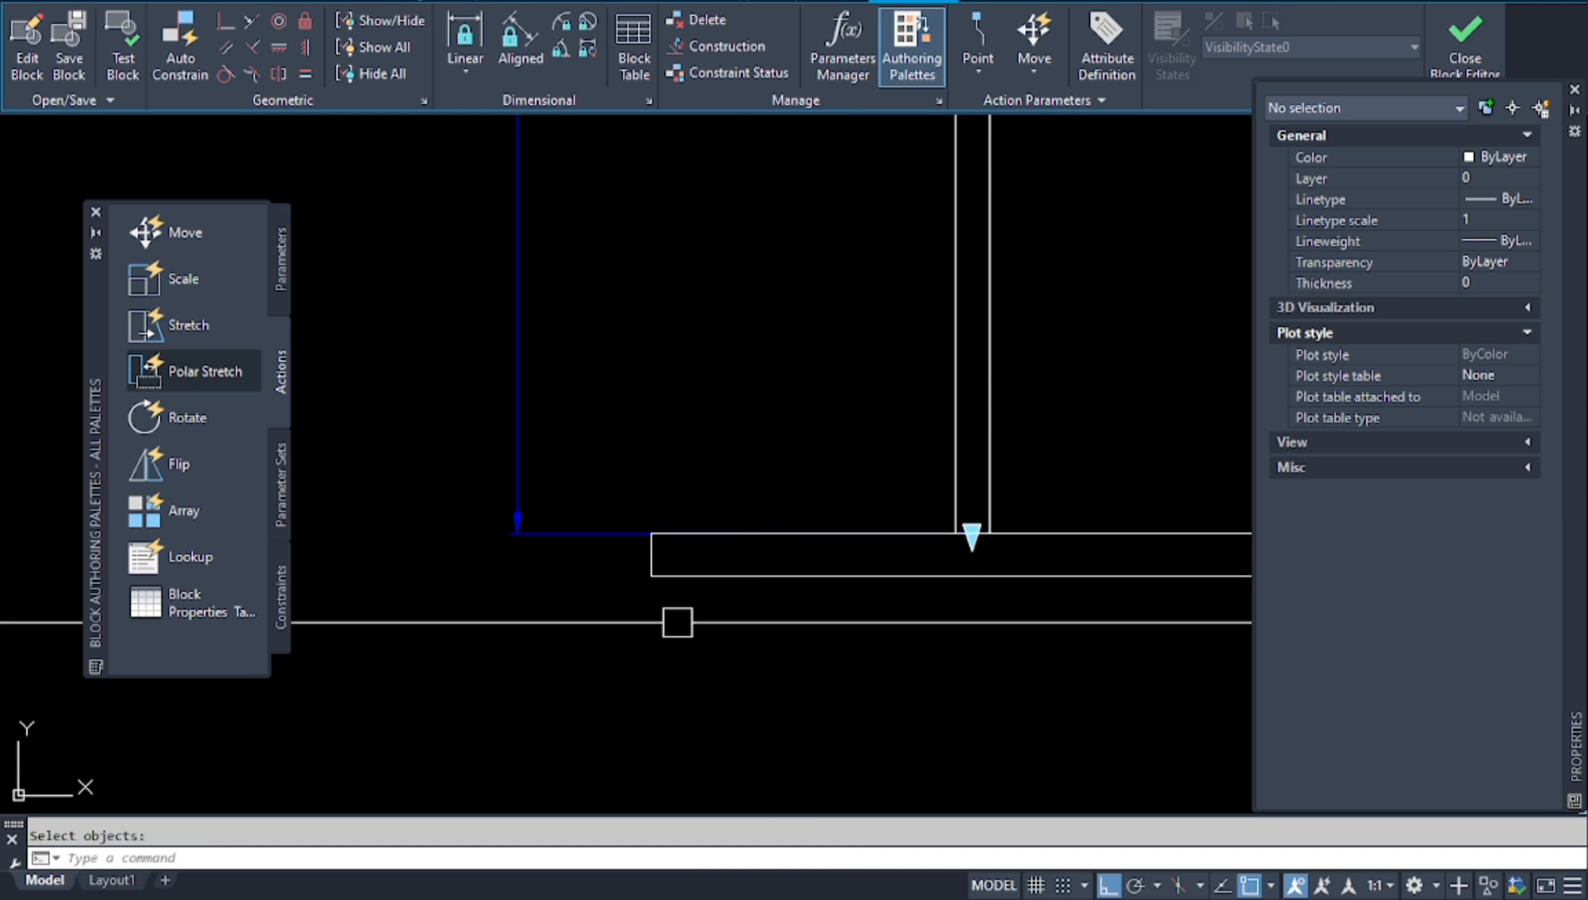
scroll(718, 223, "up", 2)
scroll(718, 227, "up", 4)
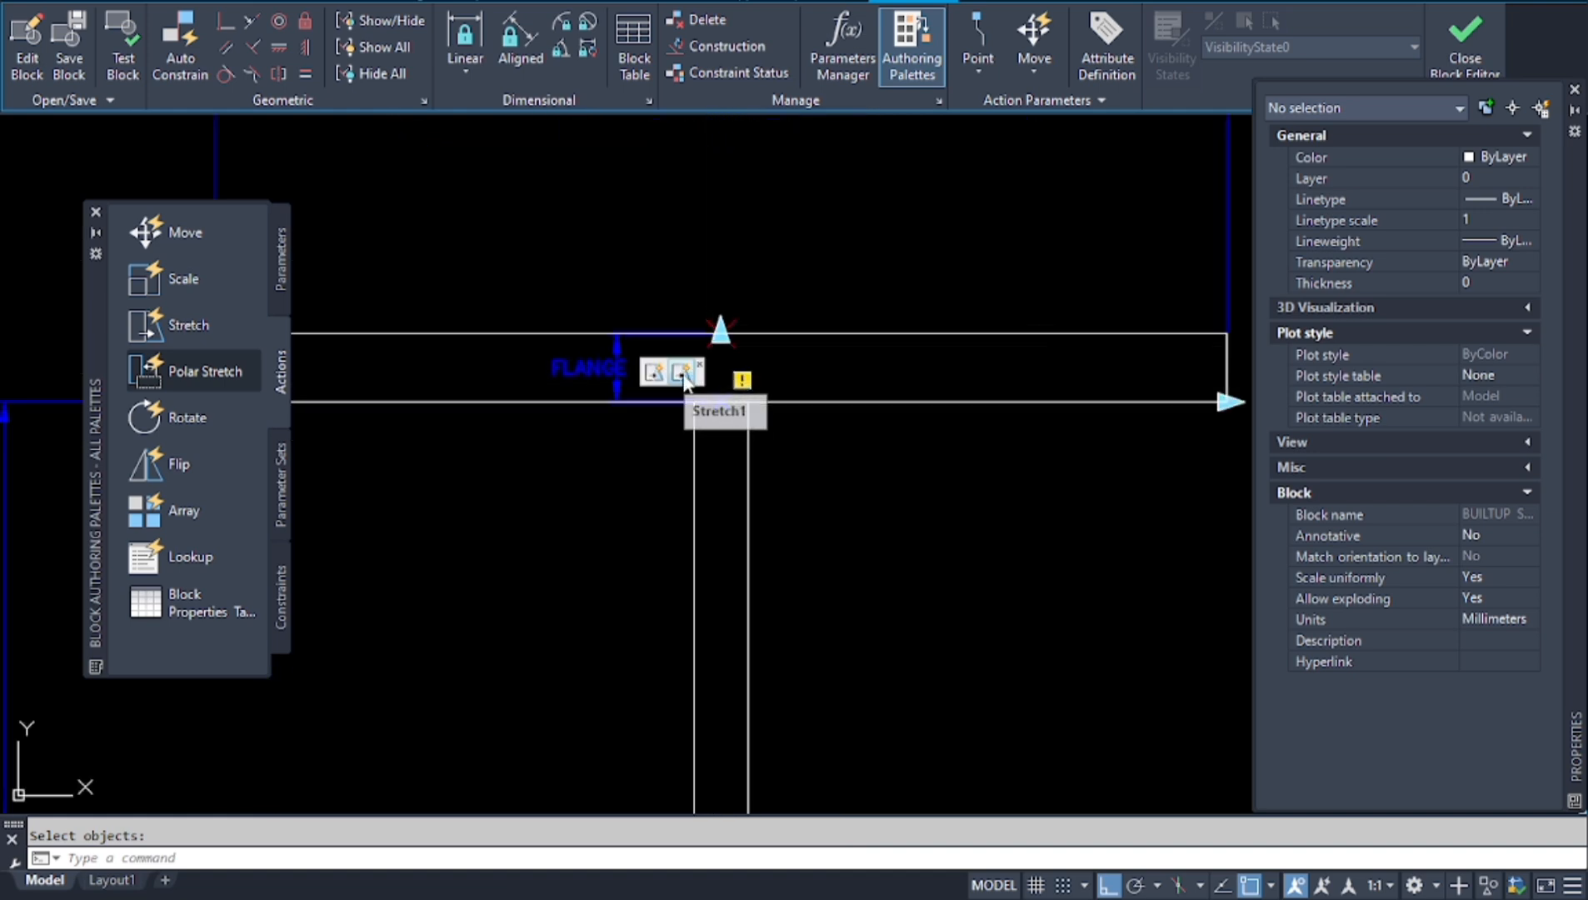
key("Escape")
scroll(557, 621, "down", 2)
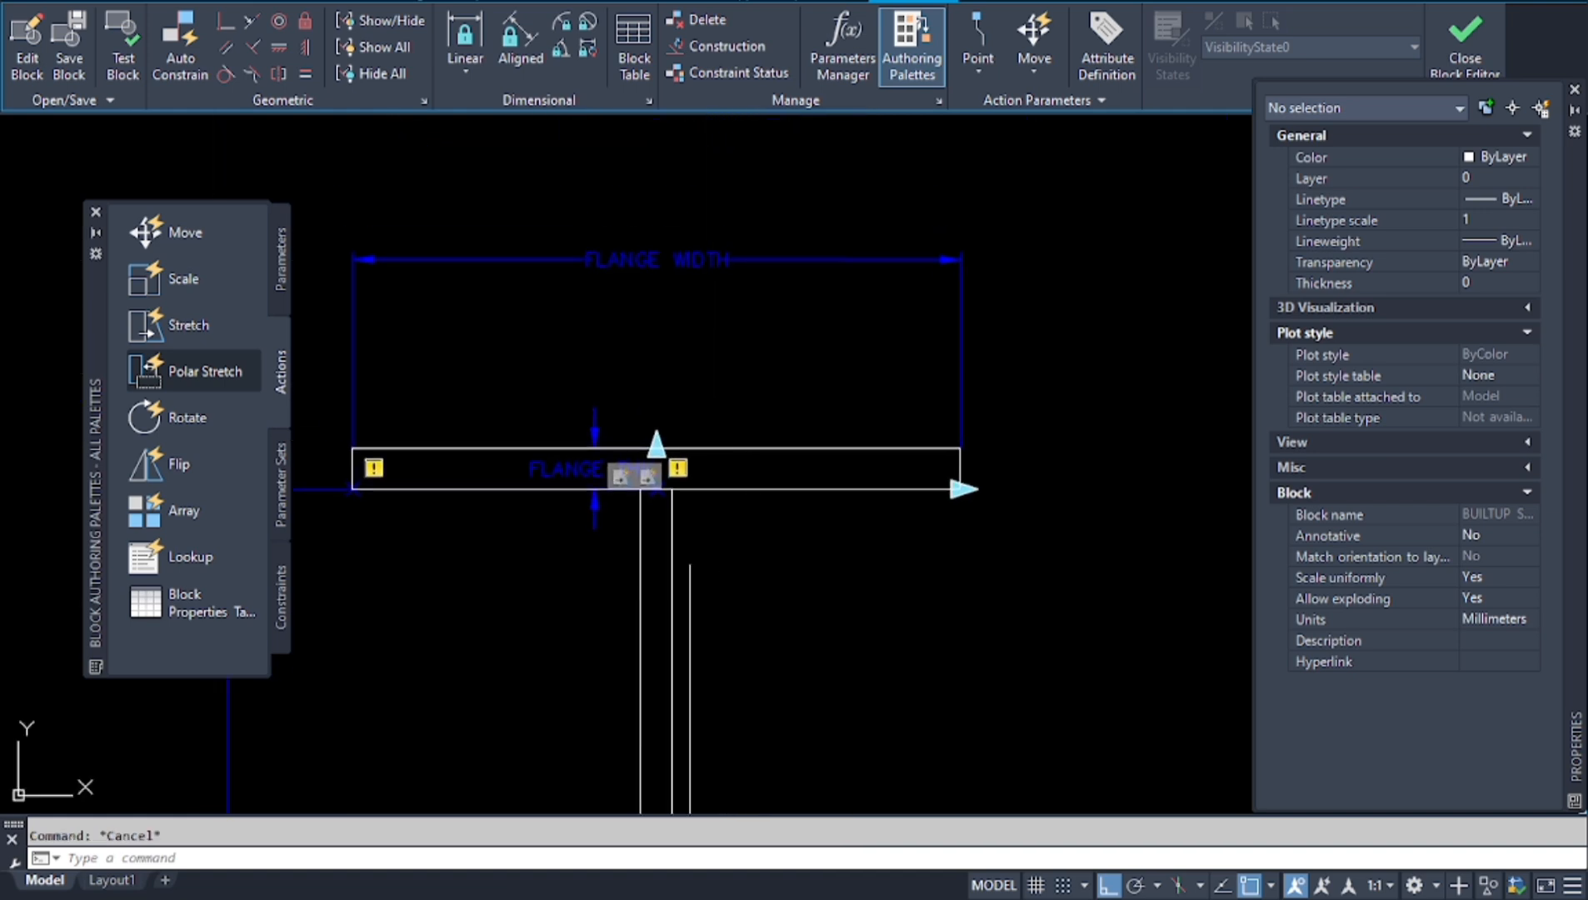
scroll(543, 464, "up", 2)
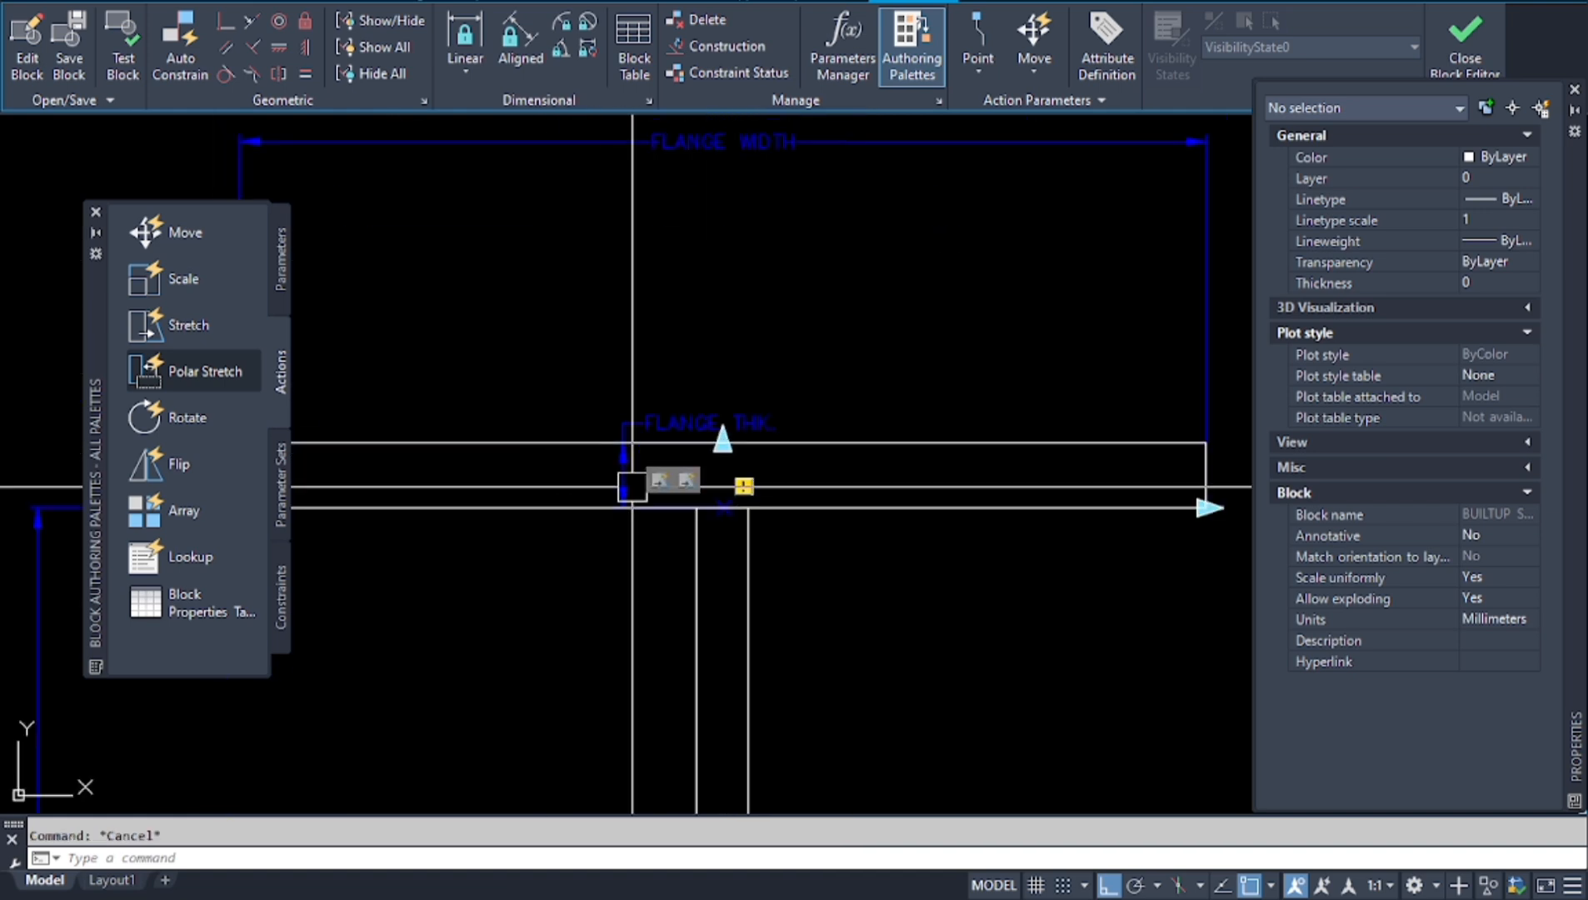
left_click(688, 484)
scroll(695, 333, "down", 5)
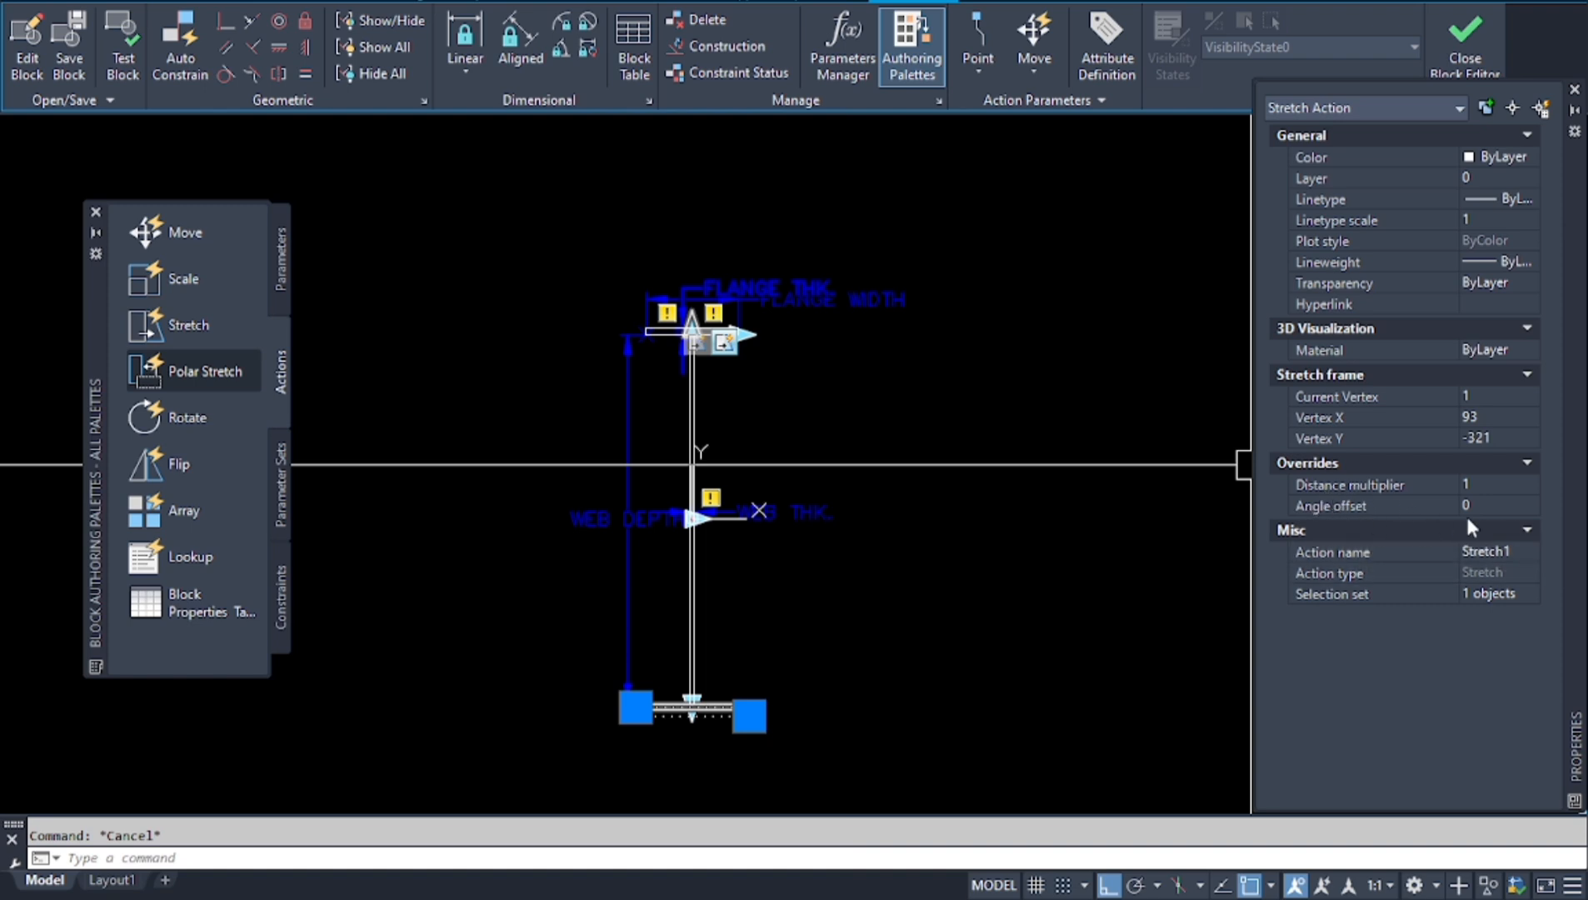
left_click(1488, 507)
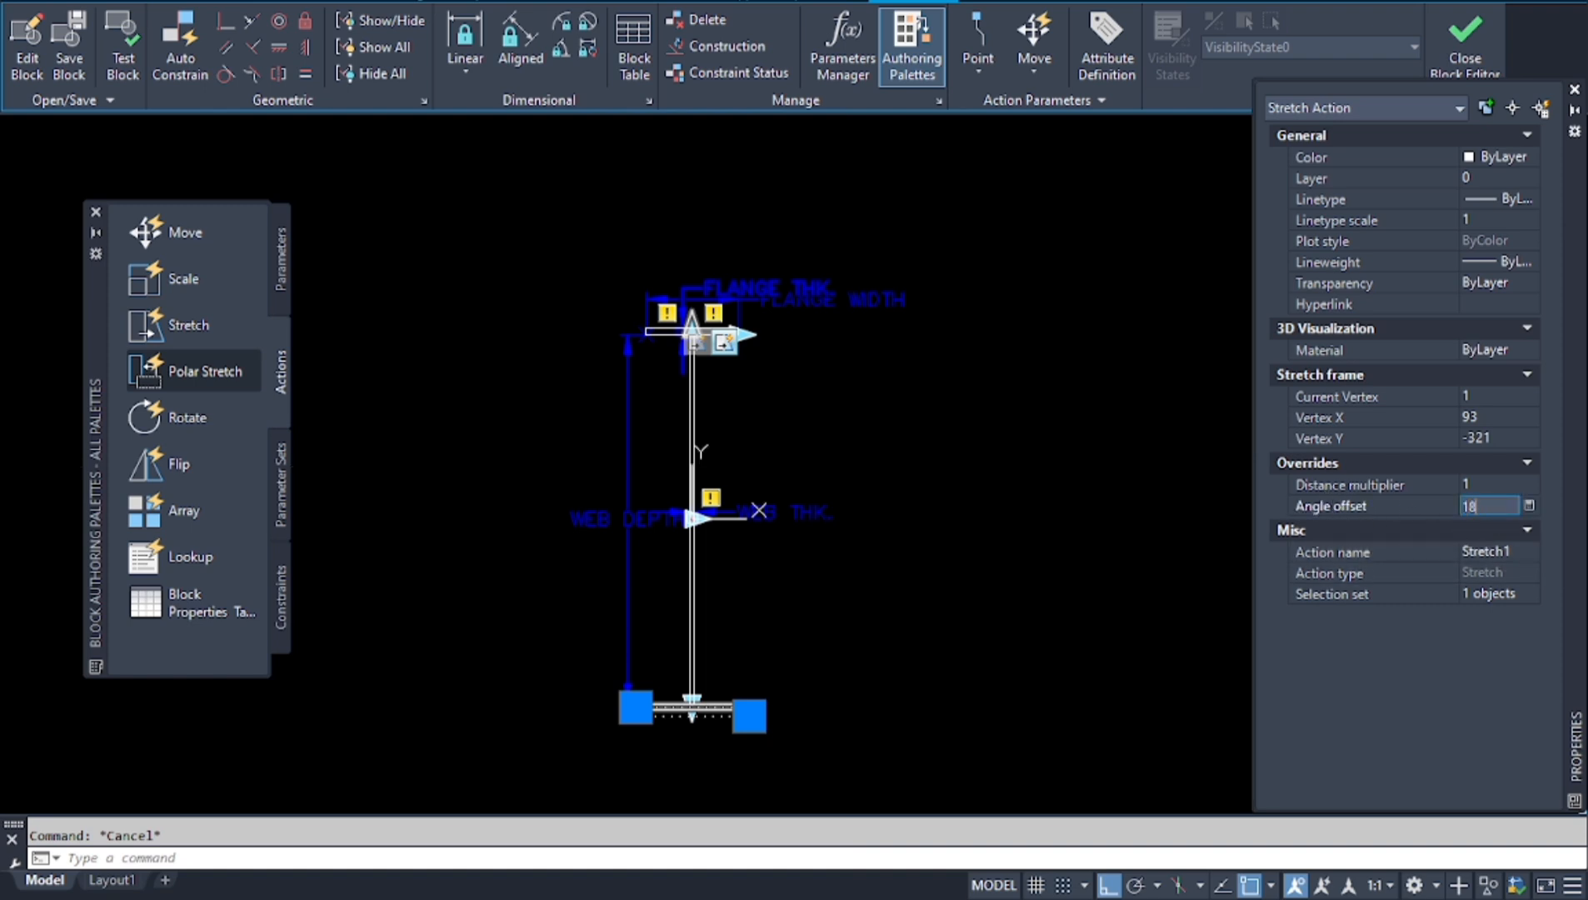
key("Return")
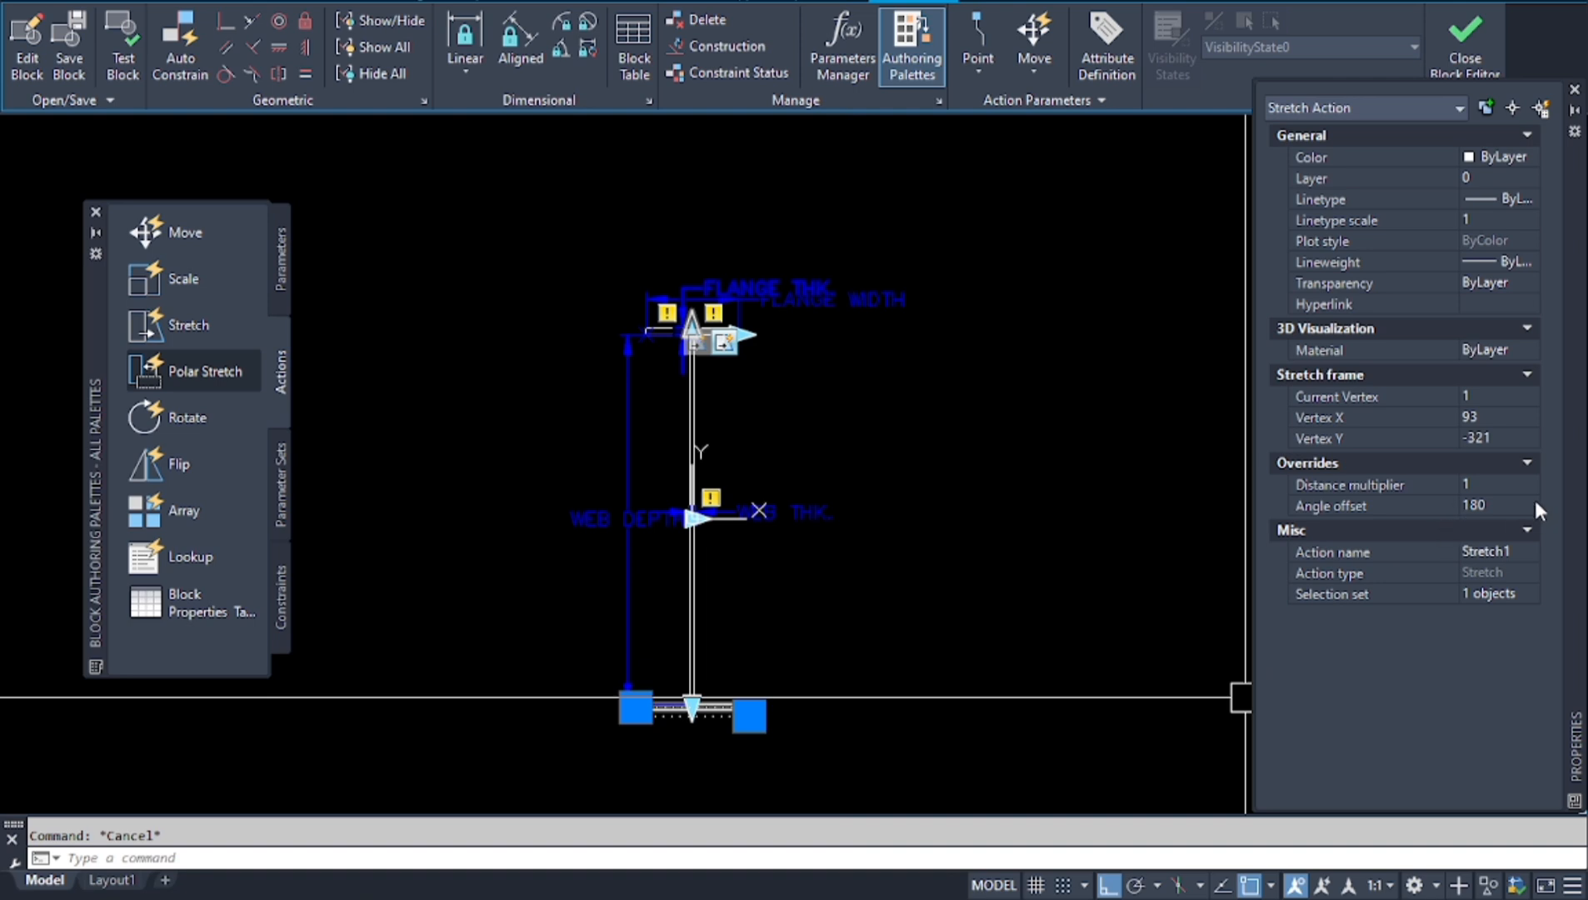
scroll(668, 376, "up", 4)
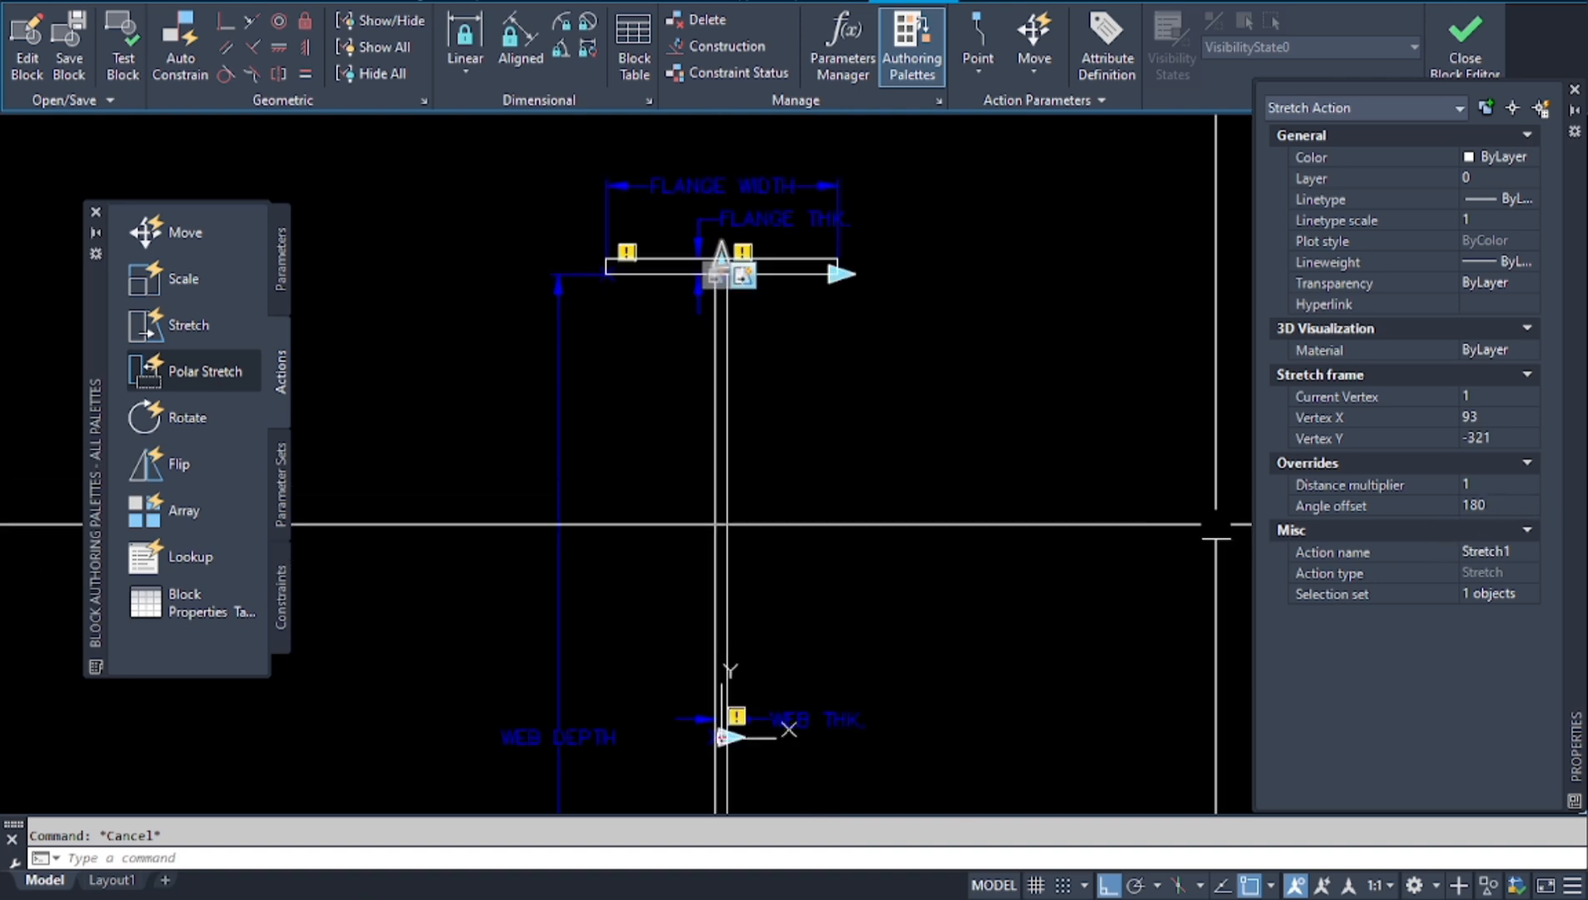
scroll(797, 489, "down", 4)
scroll(755, 787, "up", 5)
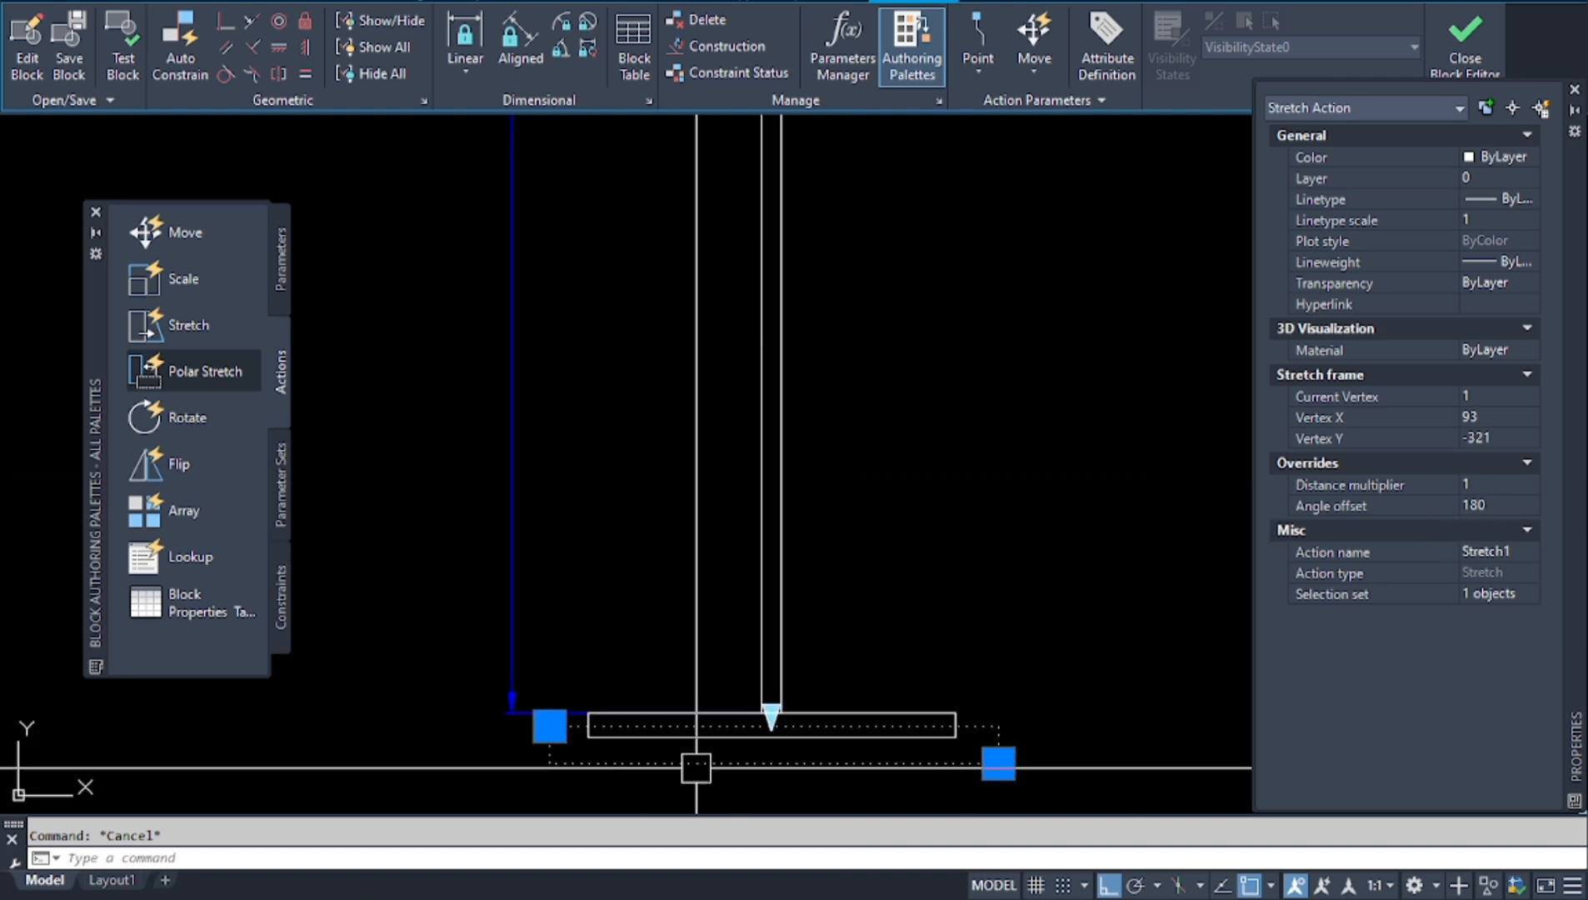
scroll(695, 763, "down", 5)
scroll(720, 397, "up", 6)
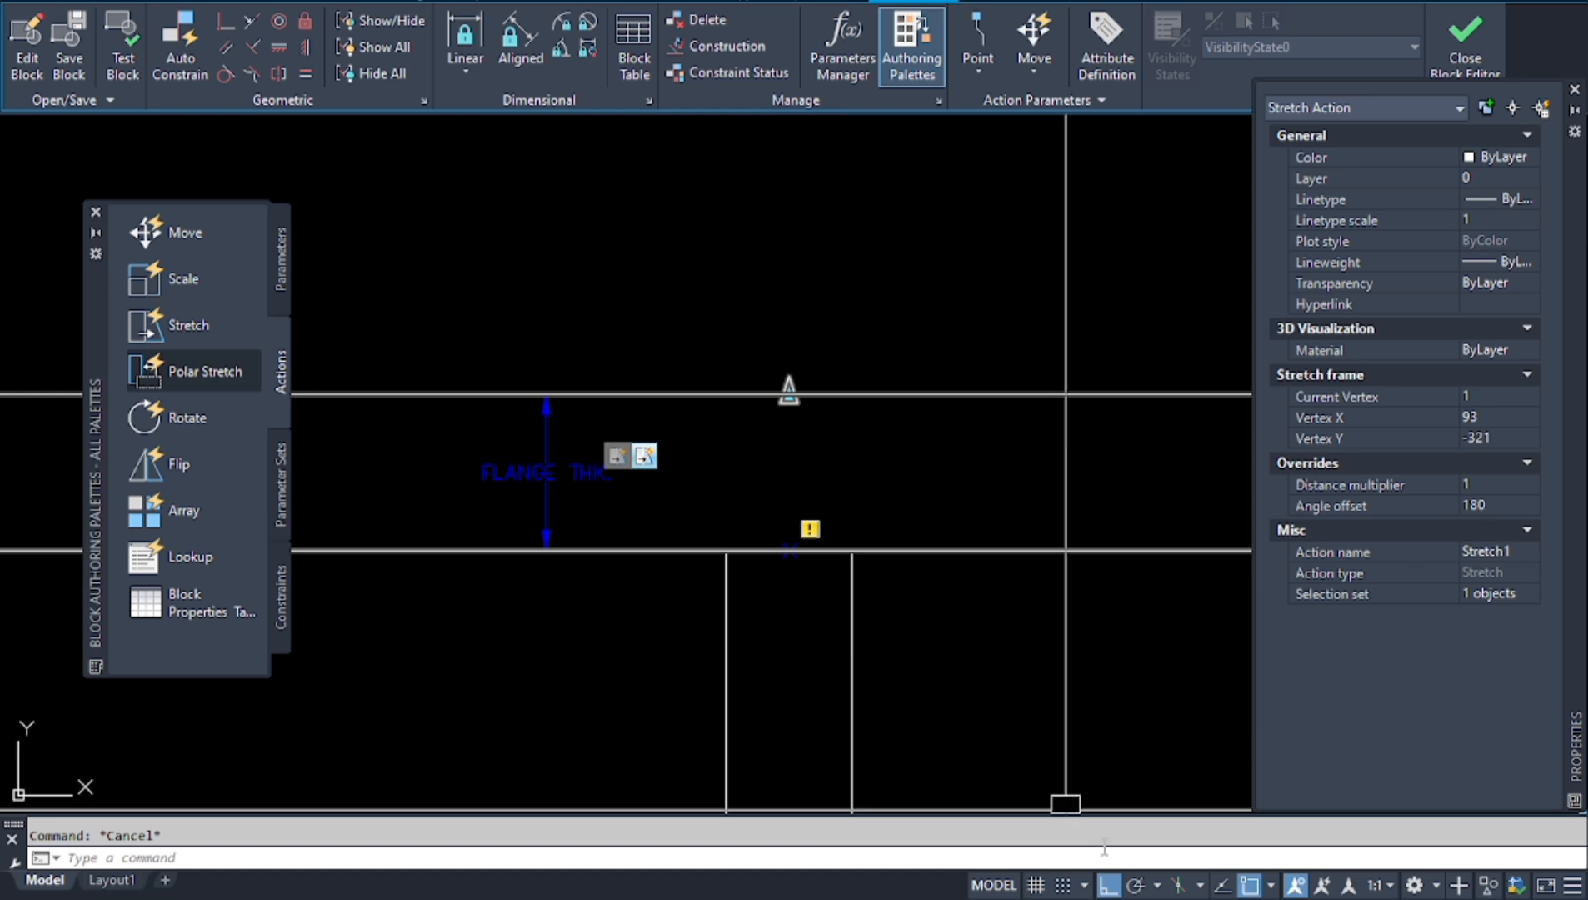
key("Escape")
Close the block editor and save the parameter changes to the block.
scroll(1055, 667, "down", 5)
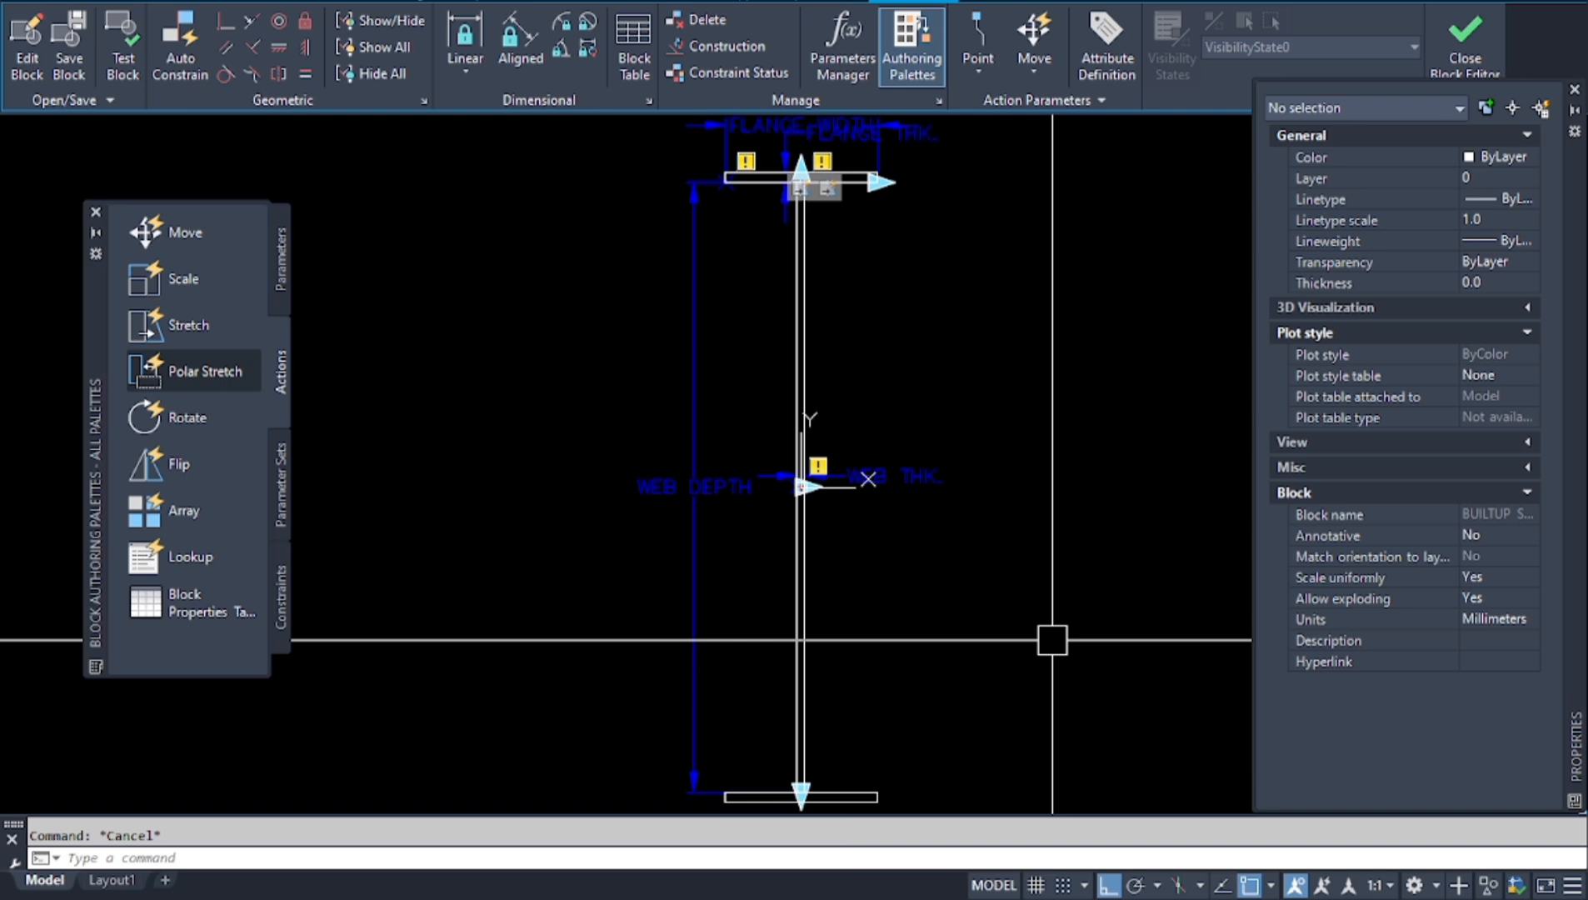
left_click(1464, 48)
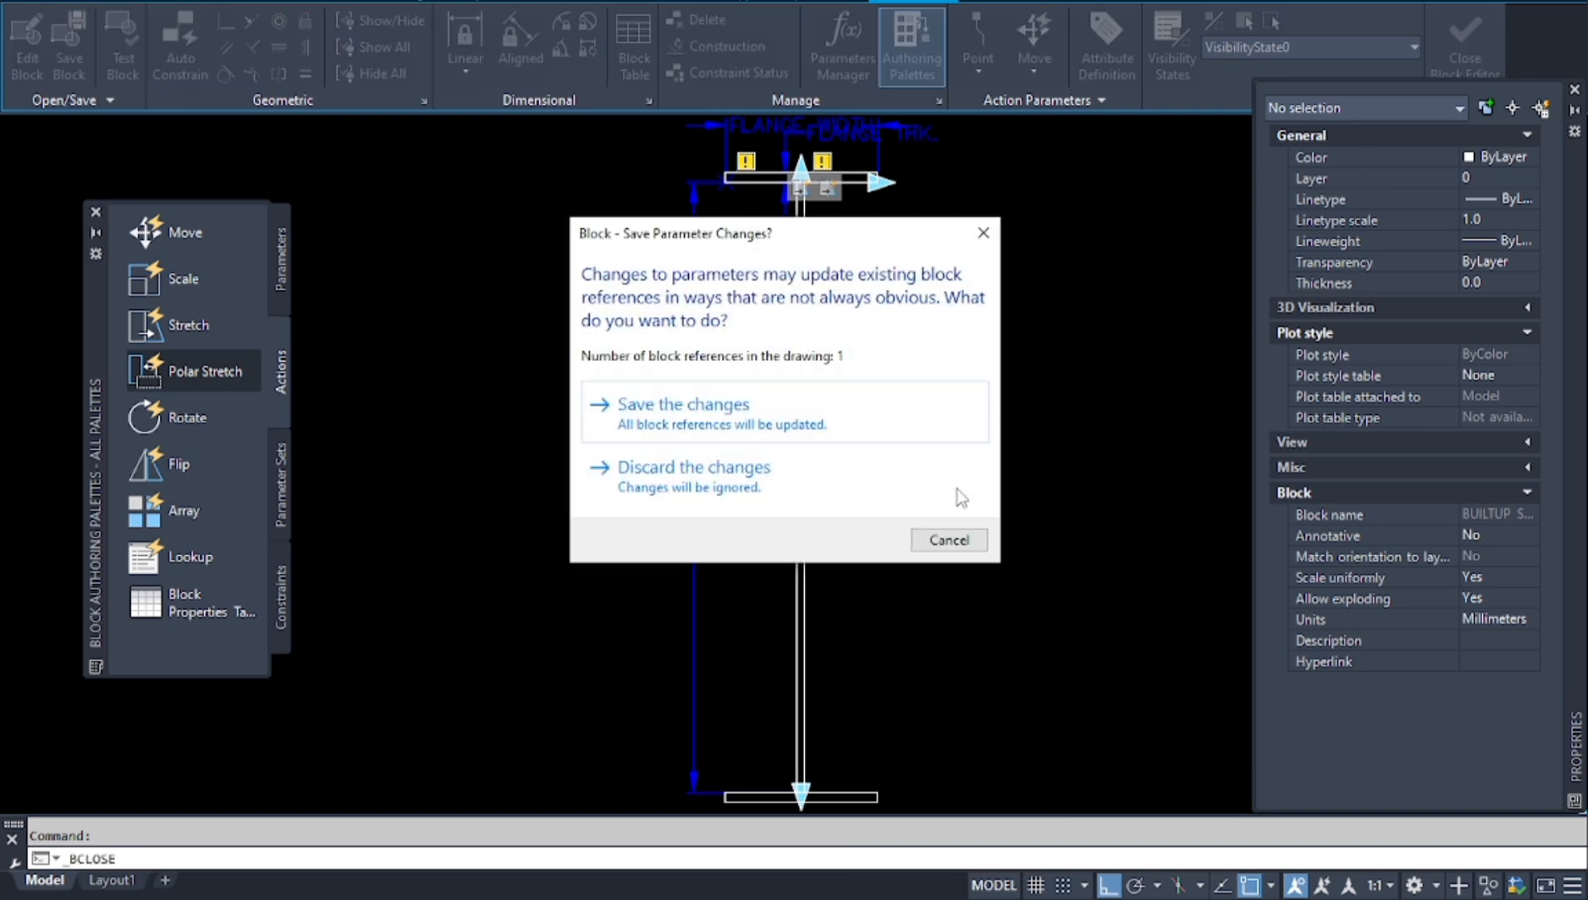
left_click(717, 417)
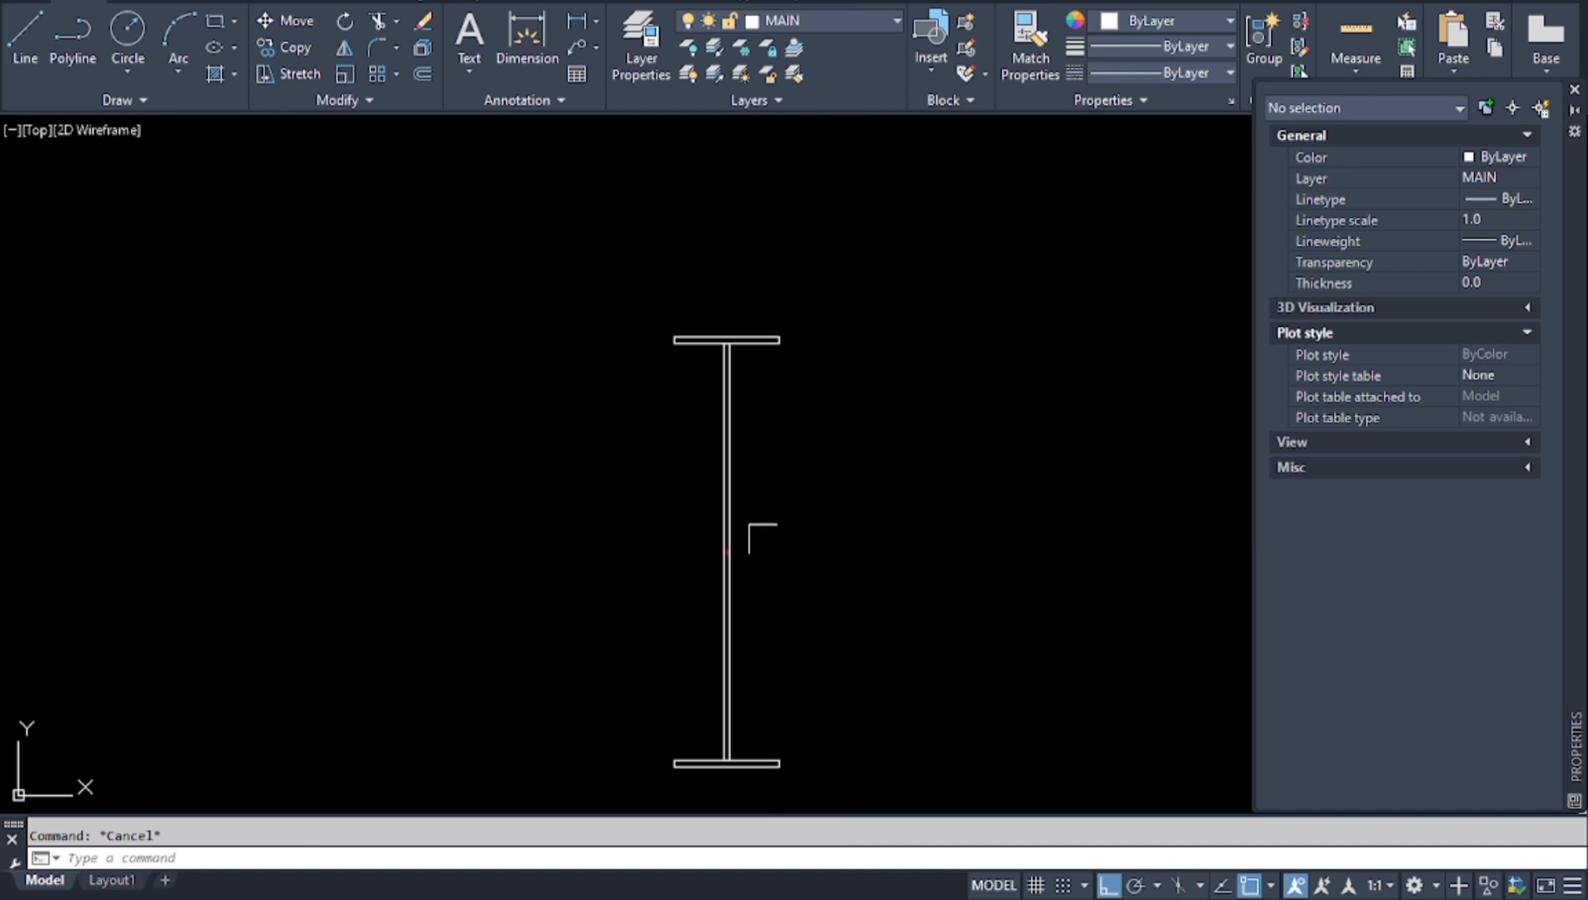
Set the I-section block's FLANGE THK. to 0 and deselect the block.
left_click(721, 455)
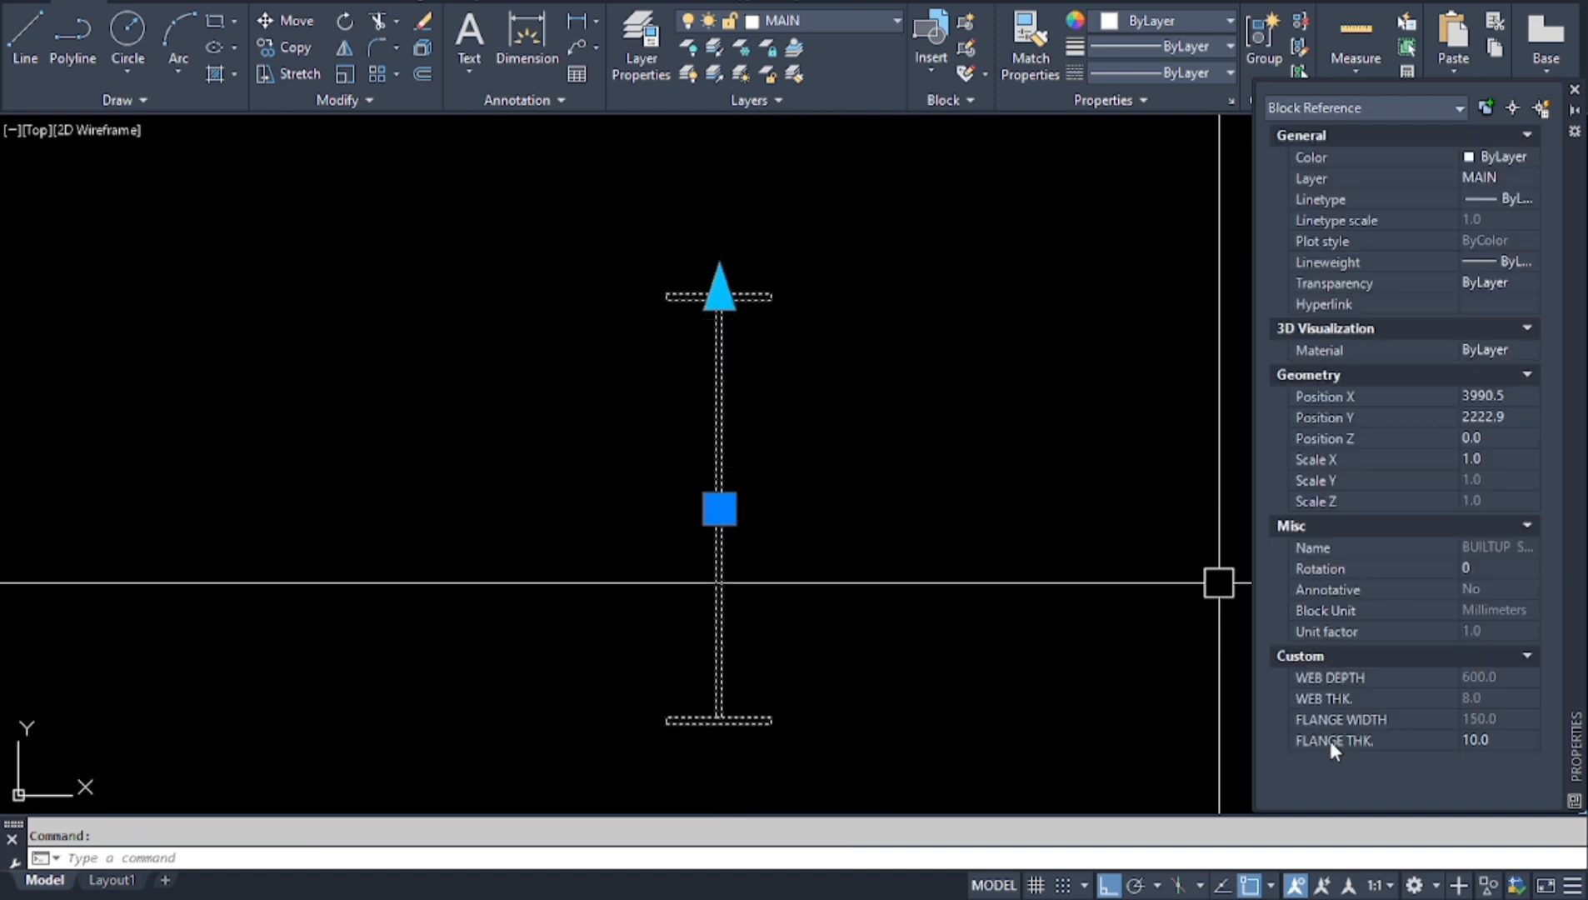
left_click(1499, 741)
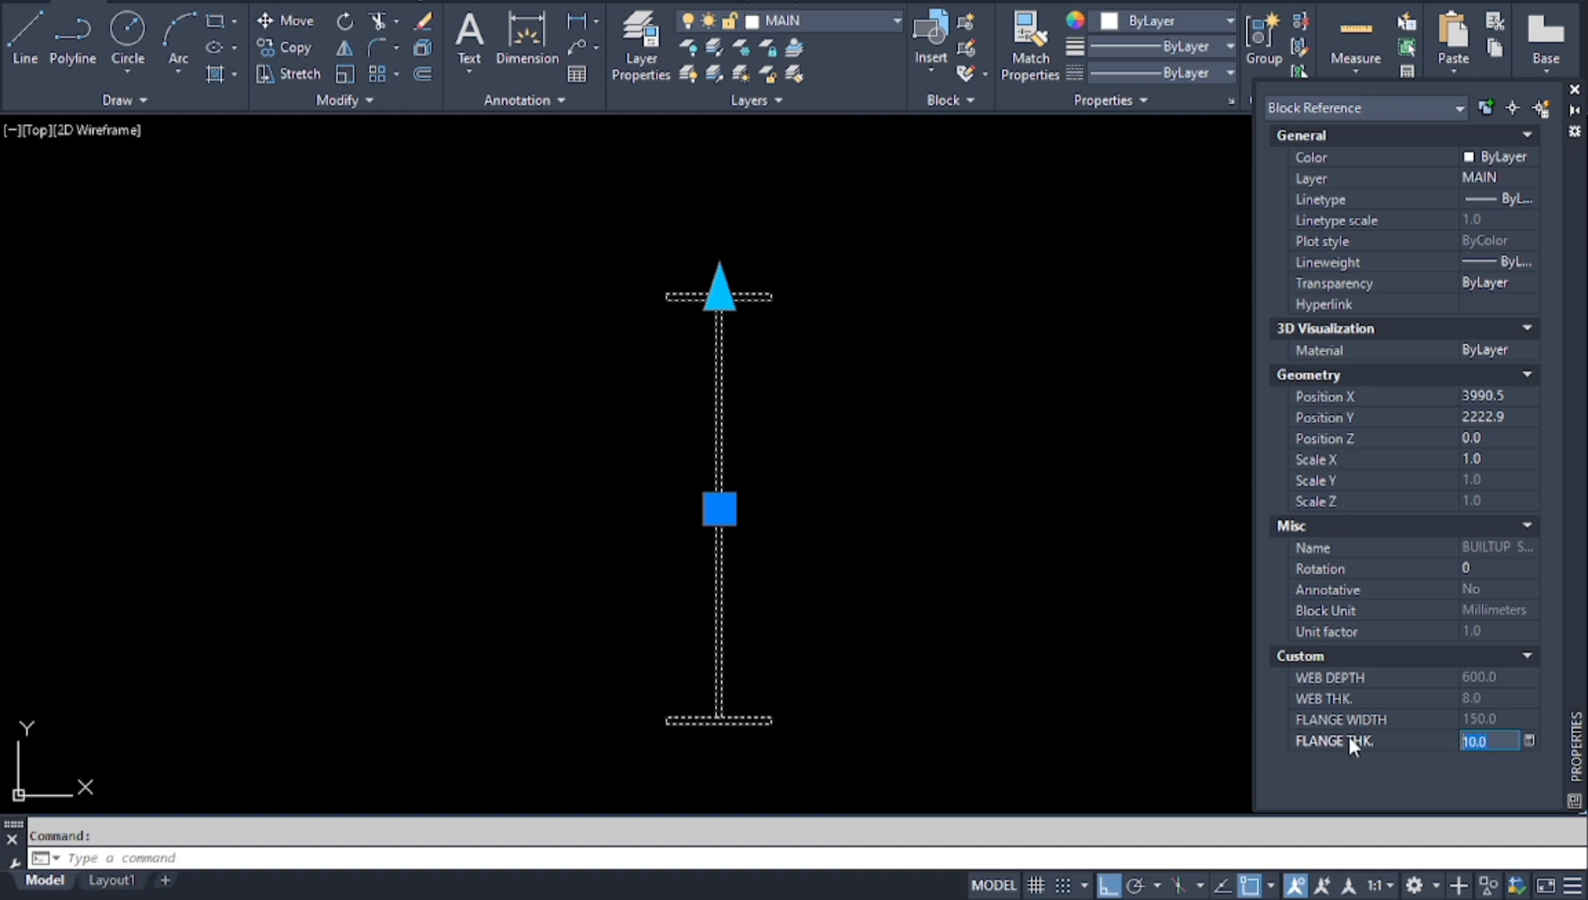
type("0")
key("Return")
key("Escape")
Examine the top and bottom flanges of the I-section block to check how they respond to the flange thickness.
scroll(711, 306, "up", 4)
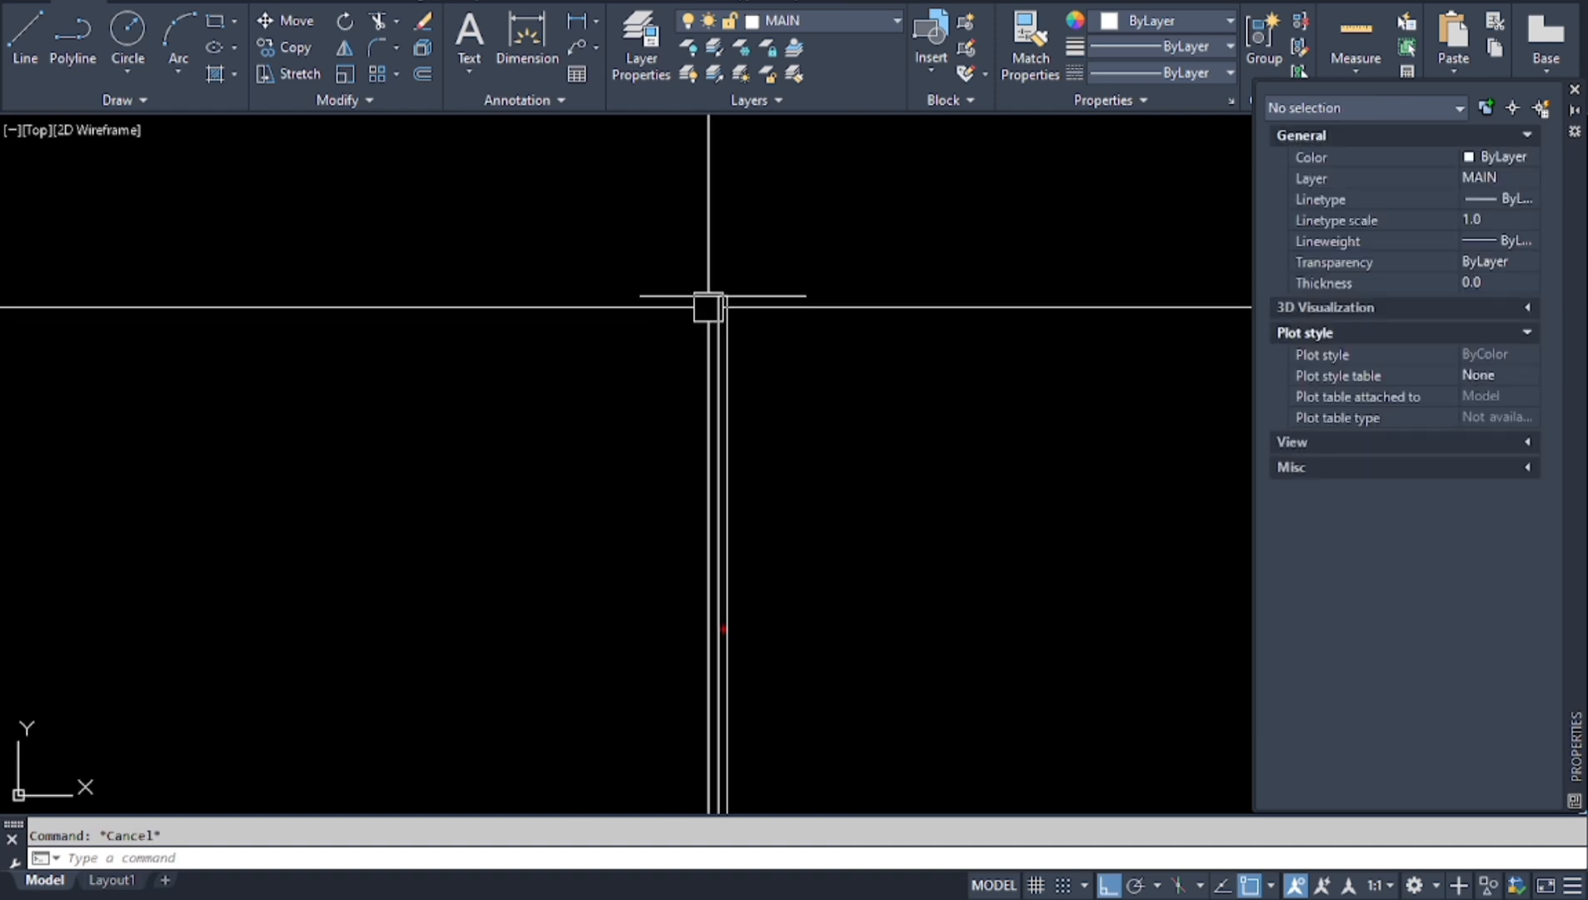
middle_click_drag(771, 347, 749, 262)
scroll(749, 260, "down", 1)
scroll(730, 207, "down", 1)
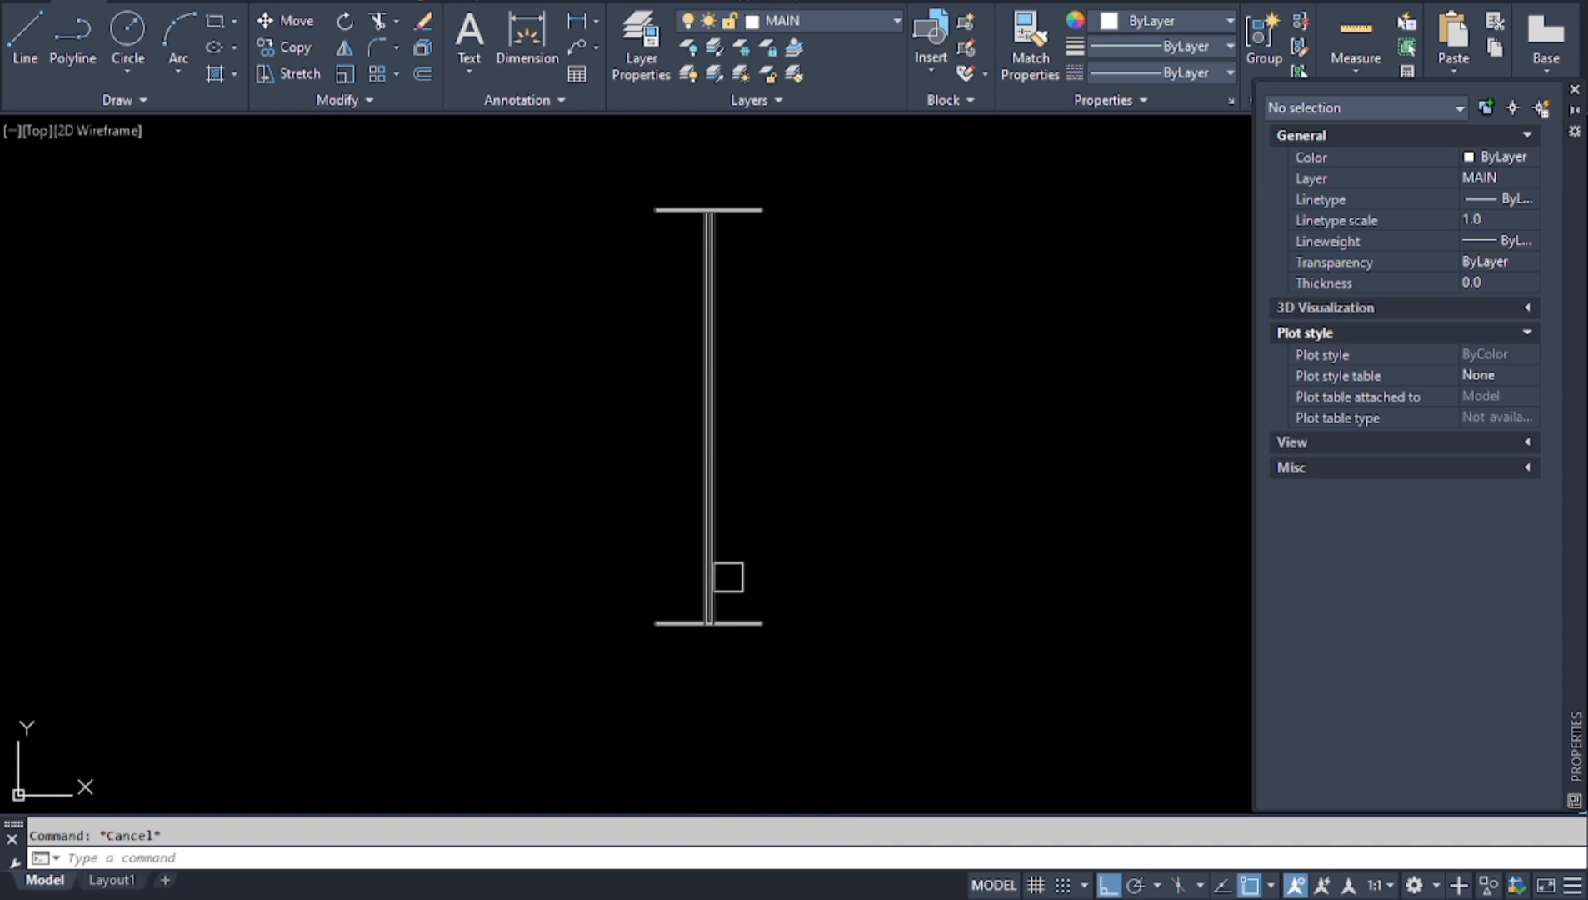
scroll(741, 640, "up", 2)
mouse_move(751, 606)
middle_mouse_down()
mouse_move(752, 670)
mouse_move(815, 744)
middle_mouse_up()
scroll(765, 705, "down", 4)
scroll(770, 705, "up", 1)
scroll(805, 641, "up", 1)
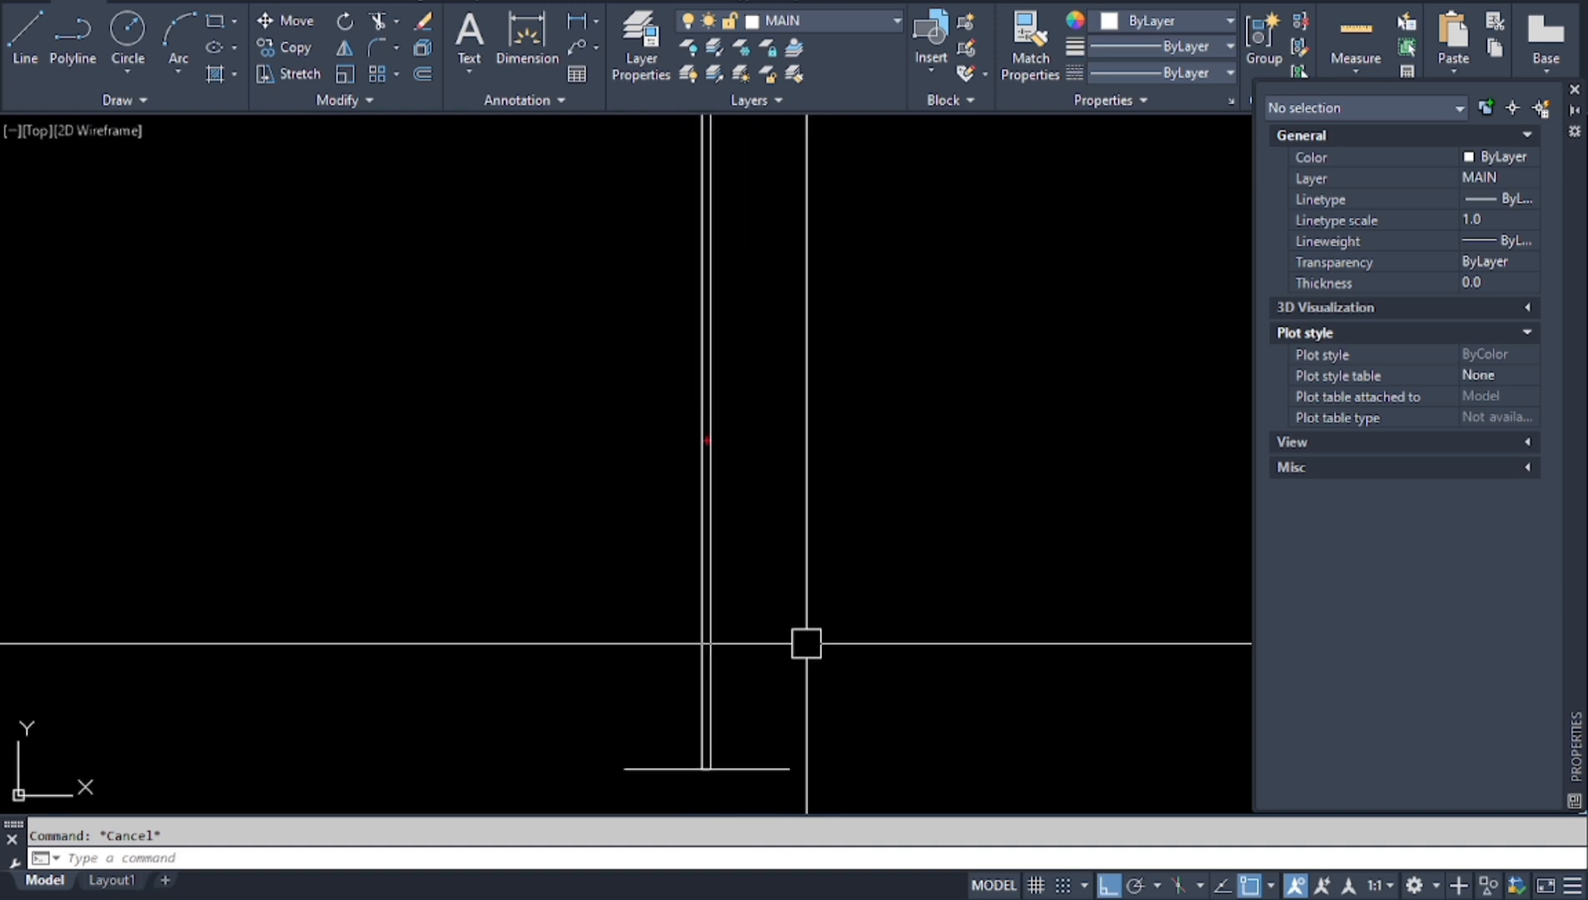
scroll(826, 676, "down", 2)
scroll(744, 549, "up", 1)
scroll(745, 538, "down", 1)
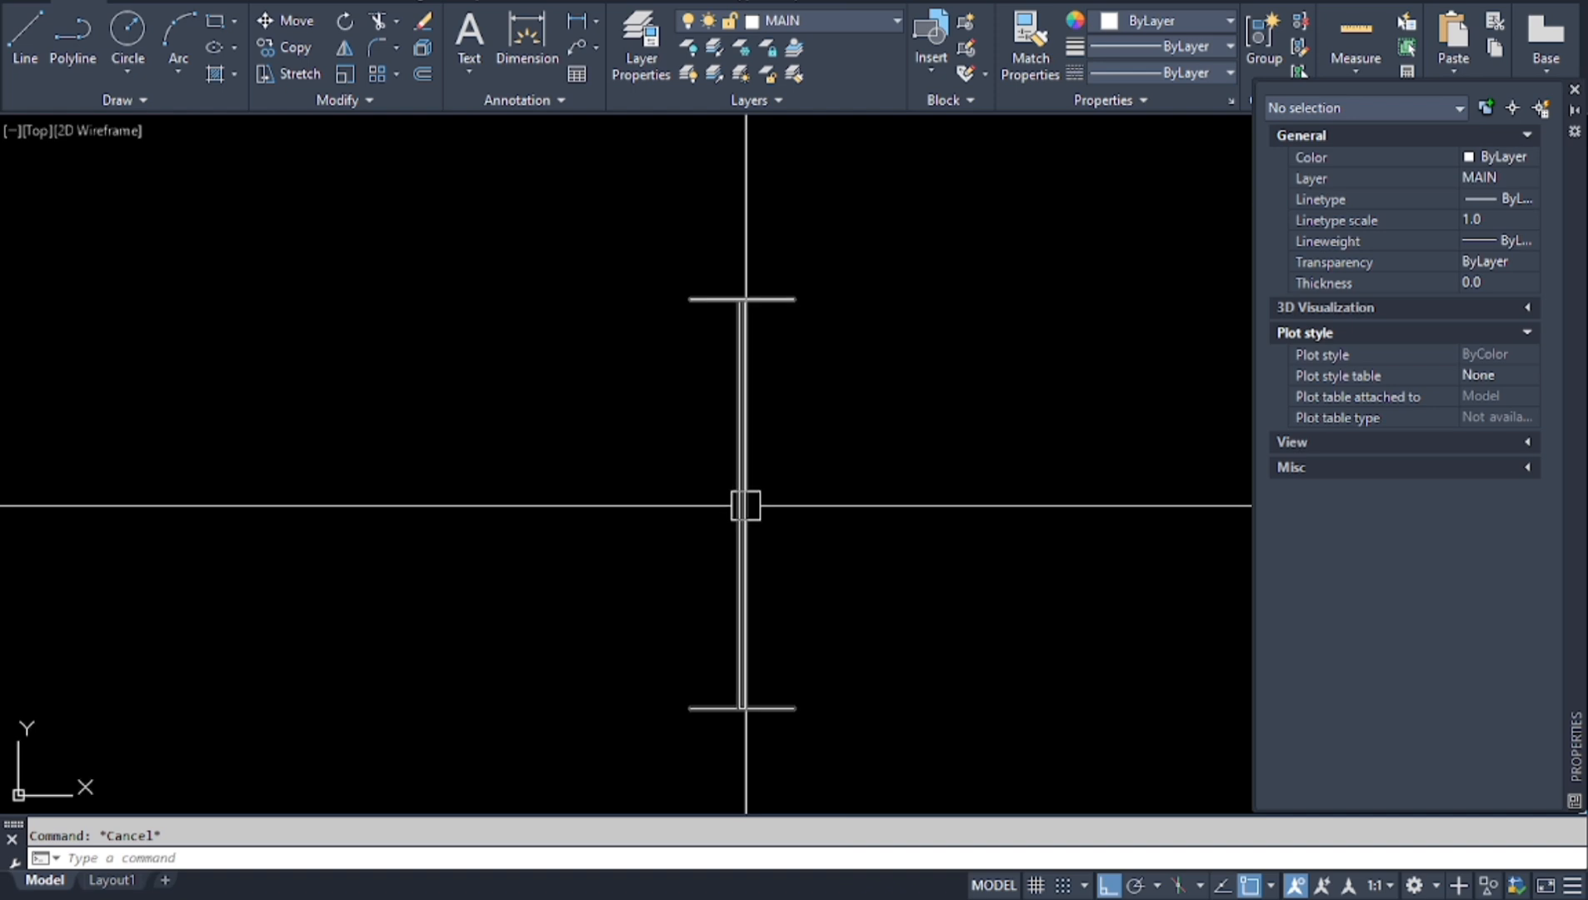
Select the I-section block again and set its FLANGE THK. to 10.
left_click(743, 505)
left_click(1495, 741)
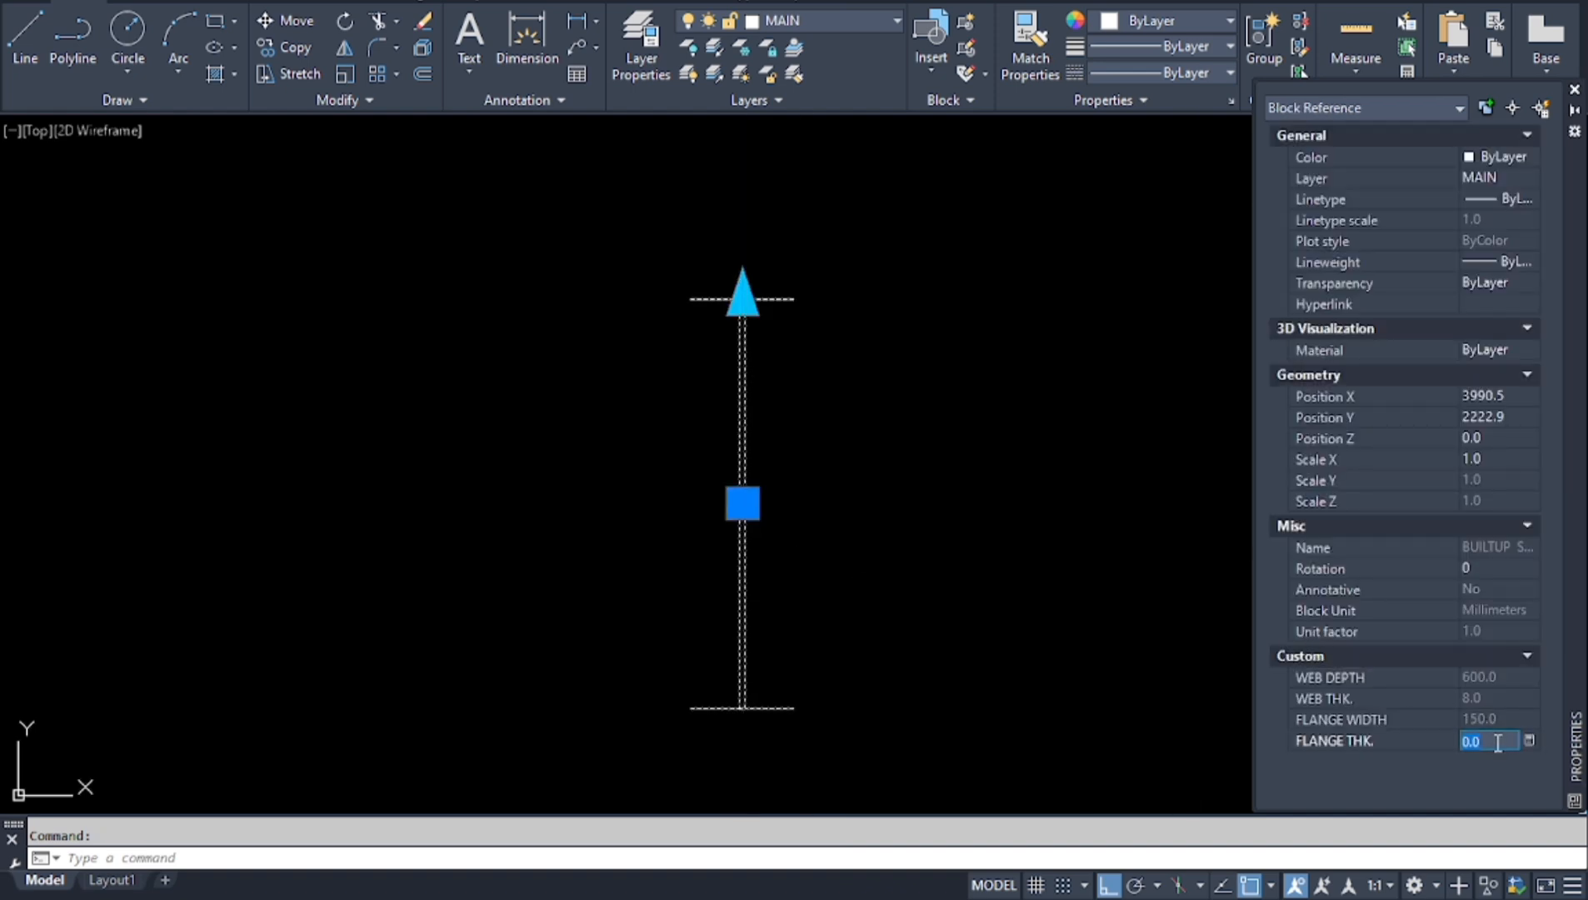
type("1")
key("Return")
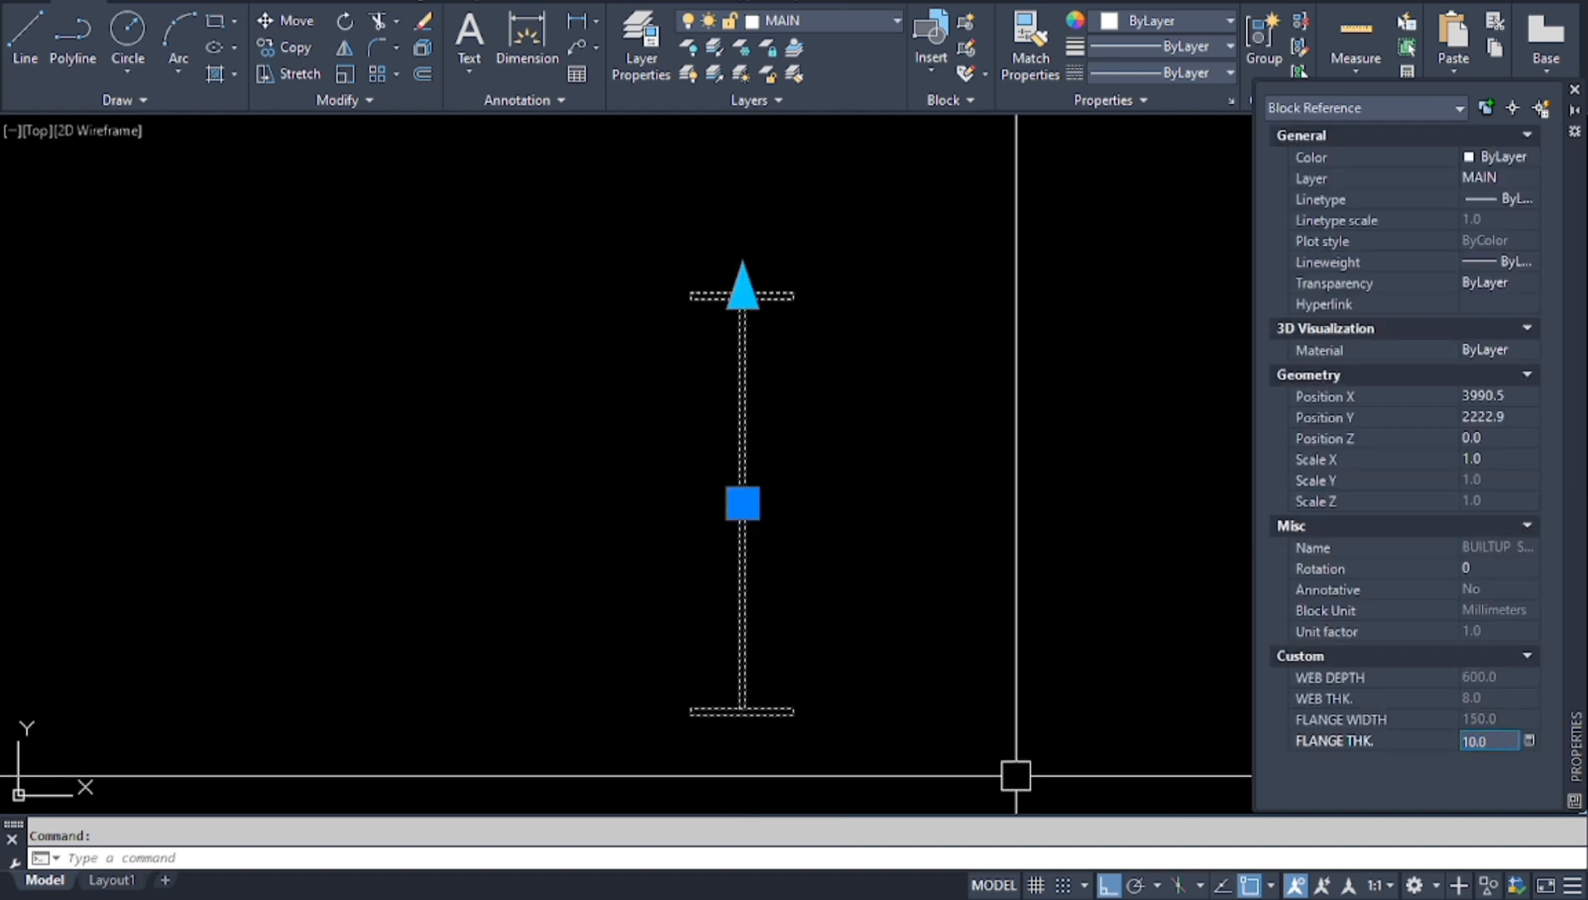